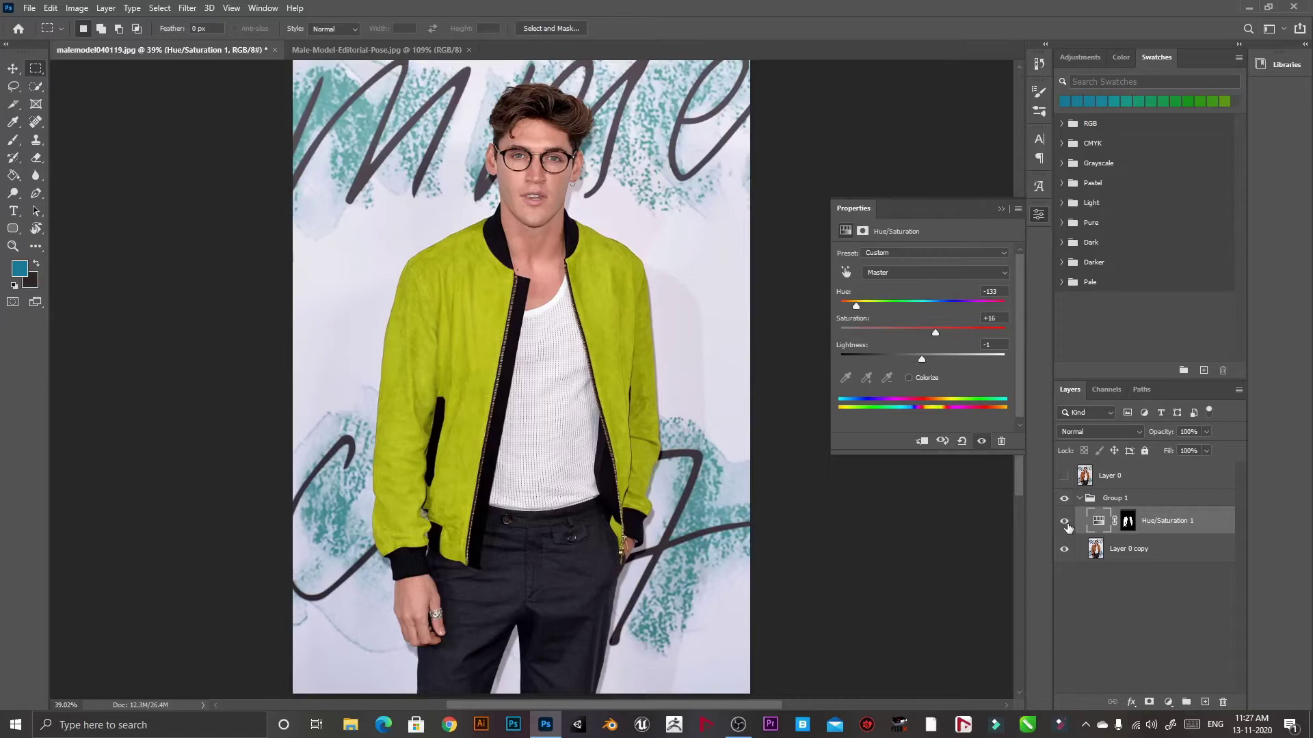
# Compare the recolored jacket with the original by toggling the visibility of Hue/Saturation 1 and Layer 0.
pyautogui.click(1066, 524)
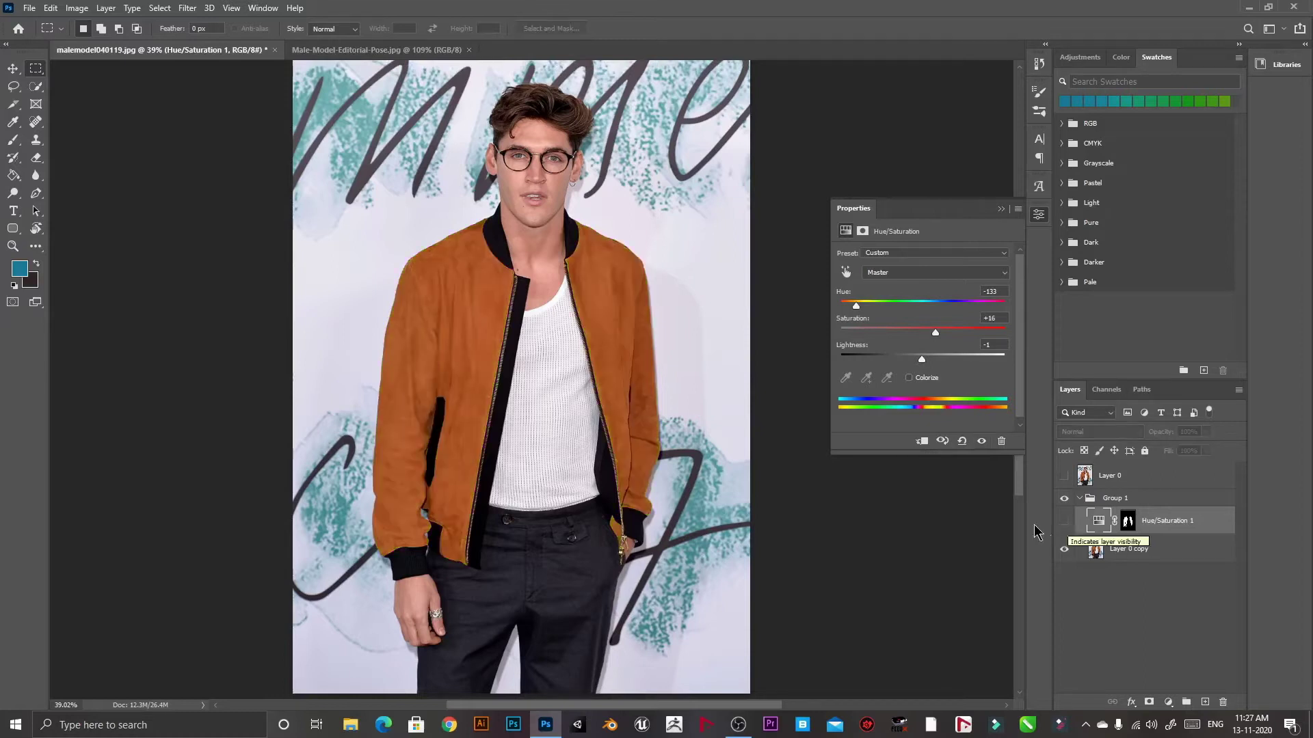
pyautogui.click(1064, 475)
pyautogui.click(1064, 521)
# Hide Layer 0 and set the Hue/Saturation 1 adjustment to hue -24, saturation +52 and lightness -18.
pyautogui.click(1099, 523)
pyautogui.click(1064, 475)
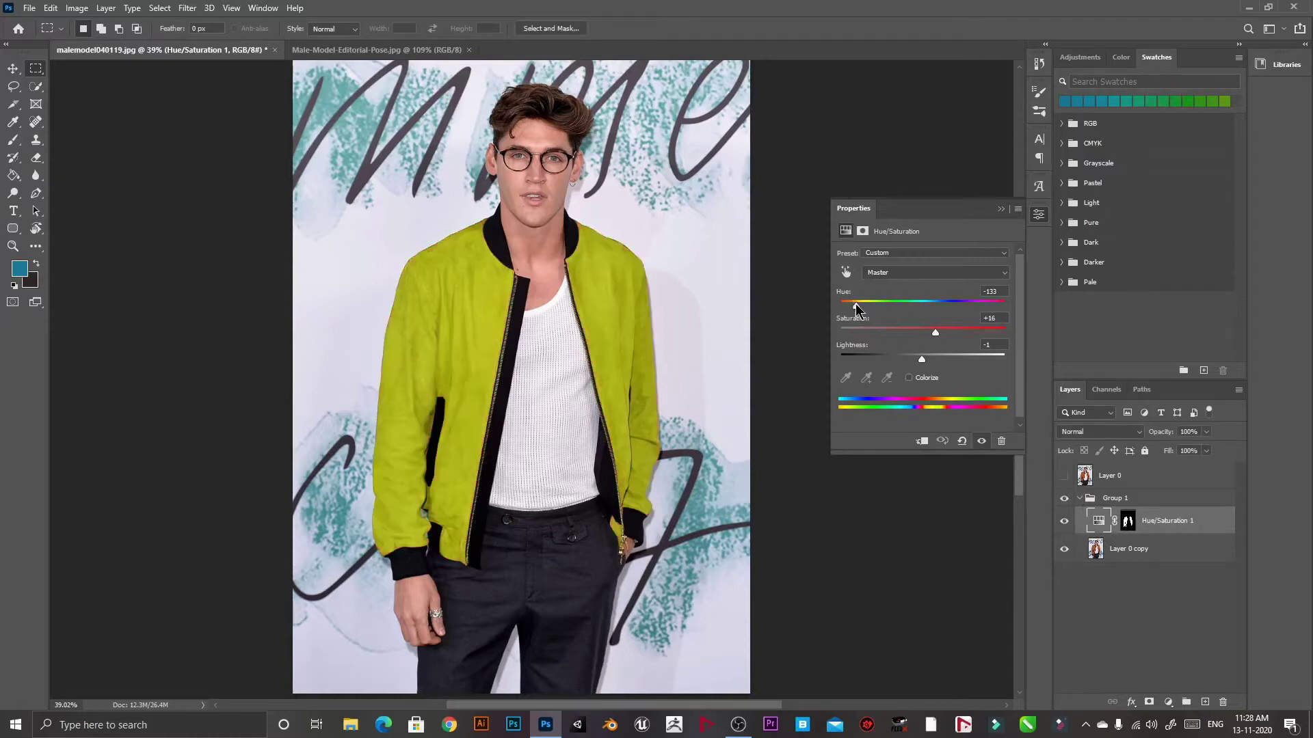
pyautogui.moveTo(846, 305); pyautogui.dragTo(904, 323)
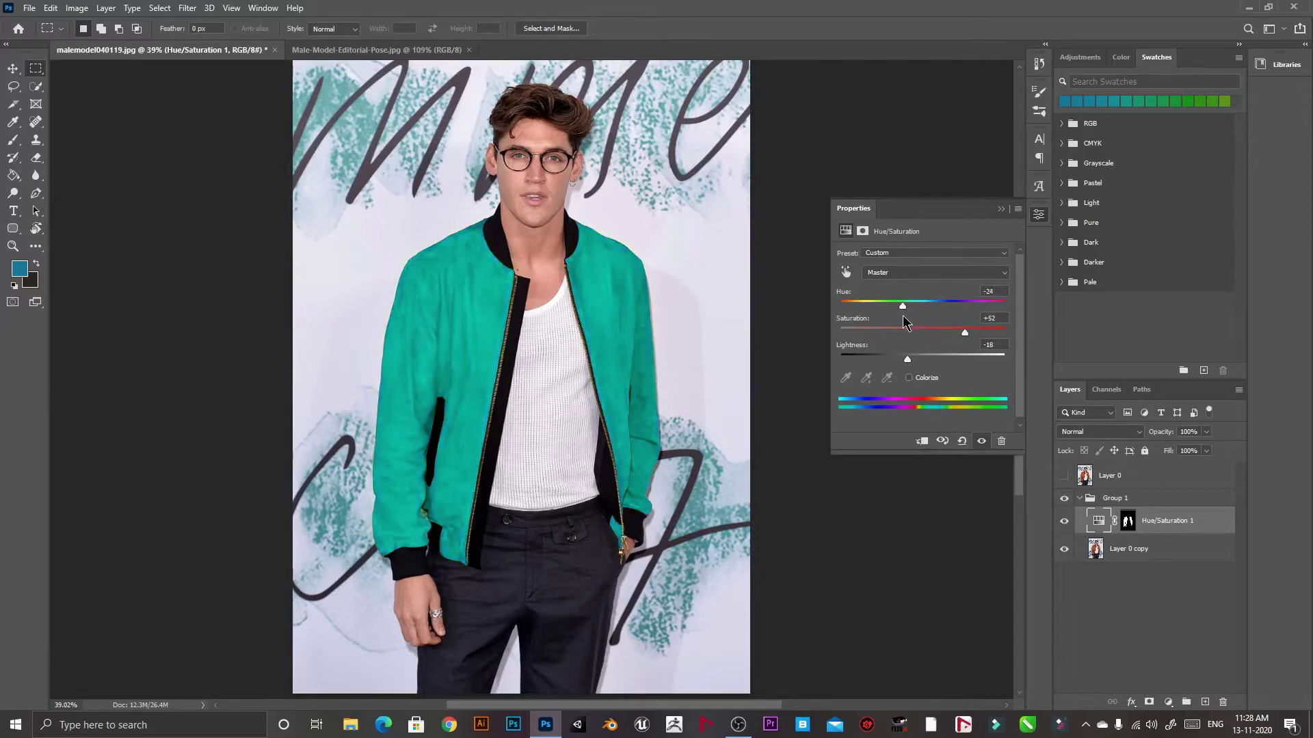
pyautogui.click(1001, 209)
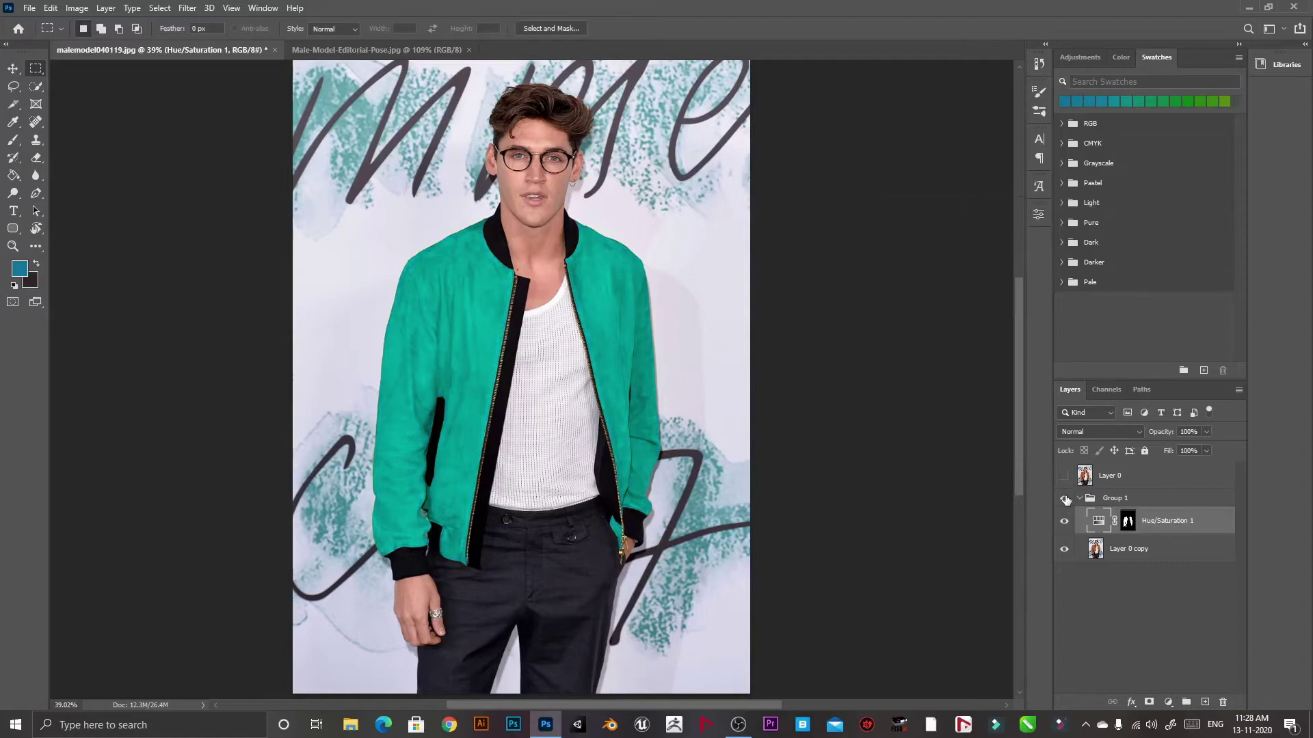
# Hide and collapse Group 1, and make Layer 0 the visible, active layer.
pyautogui.click(1064, 498)
pyautogui.click(1086, 502)
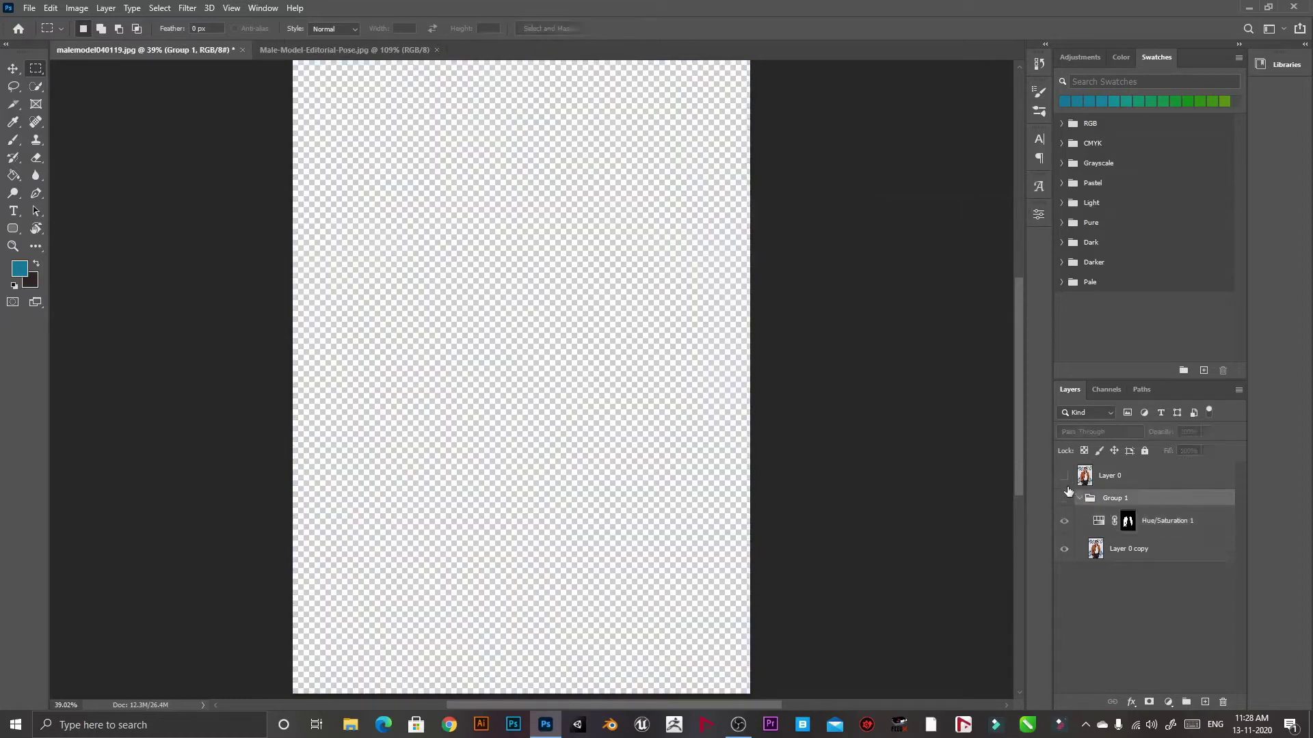
pyautogui.click(1079, 499)
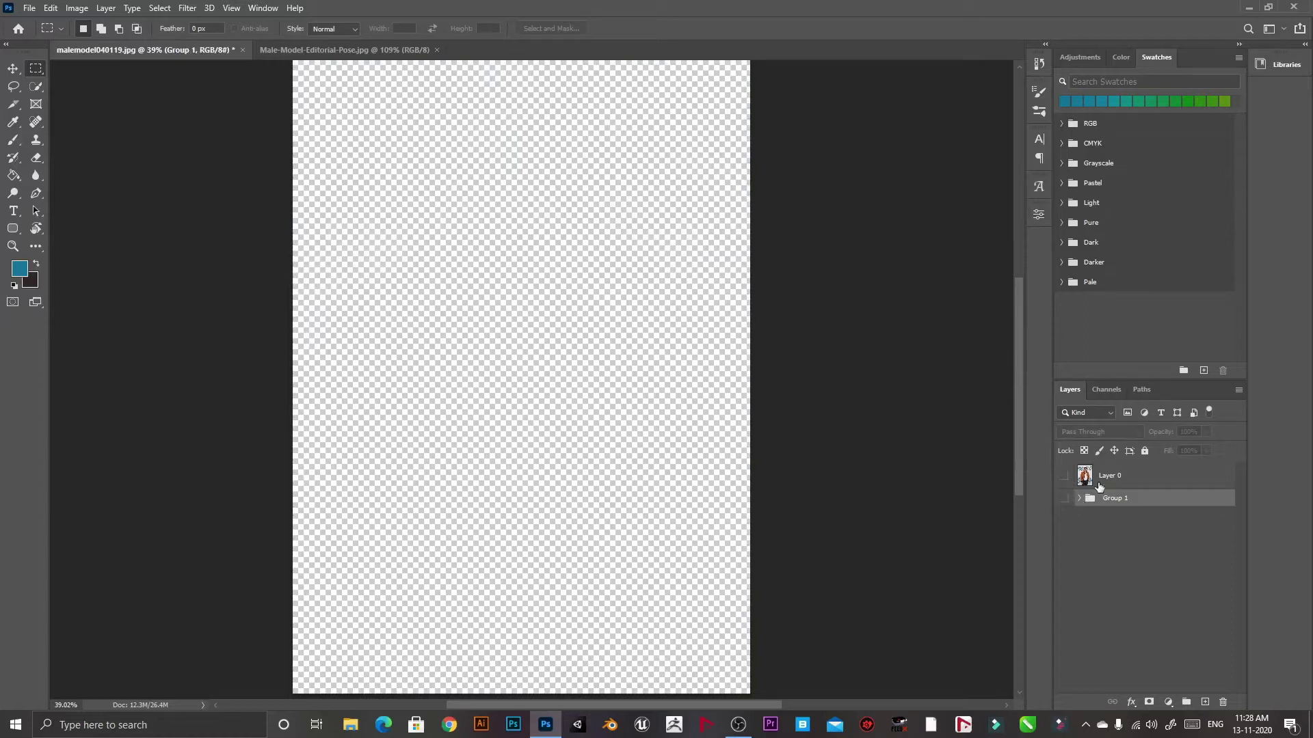
pyautogui.click(1098, 486)
pyautogui.click(1063, 479)
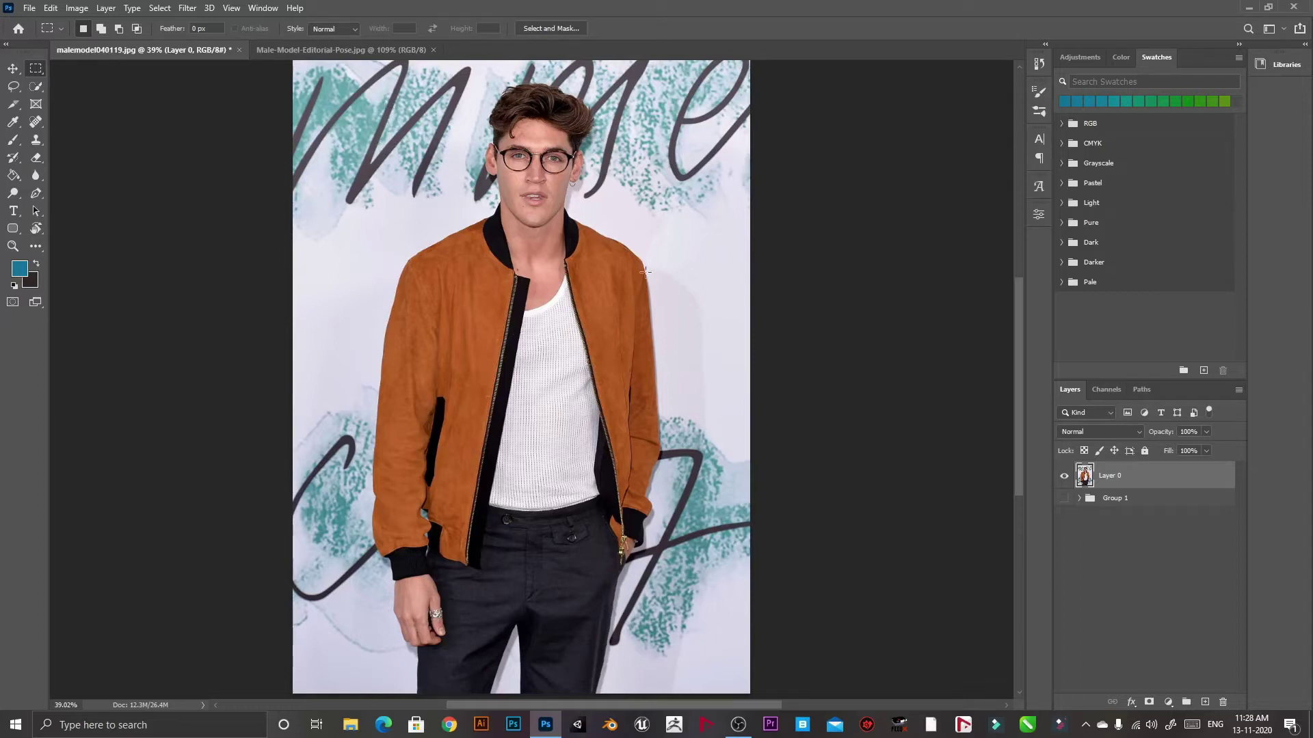
# Try a direct Hue/Saturation adjustment with hue +150 on Layer 0.
pyautogui.click(76, 8)
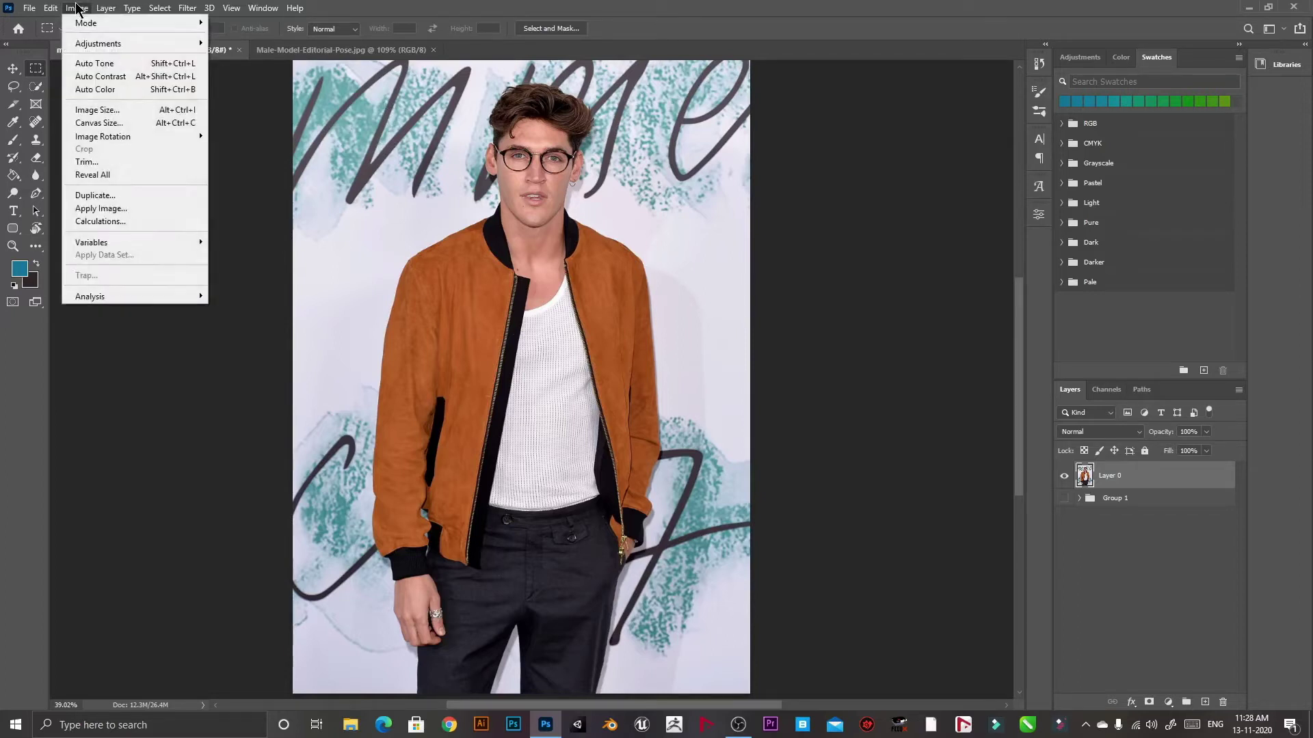
pyautogui.moveTo(137, 43)
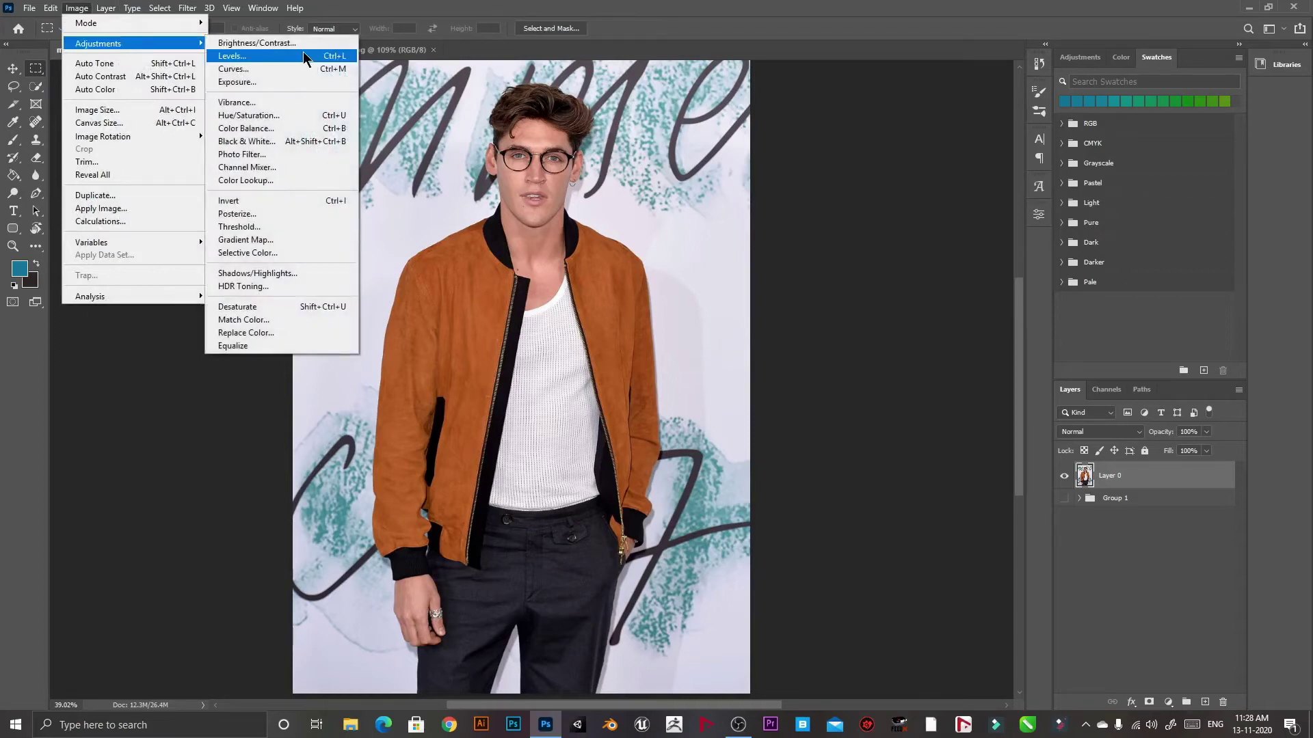
pyautogui.click(325, 115)
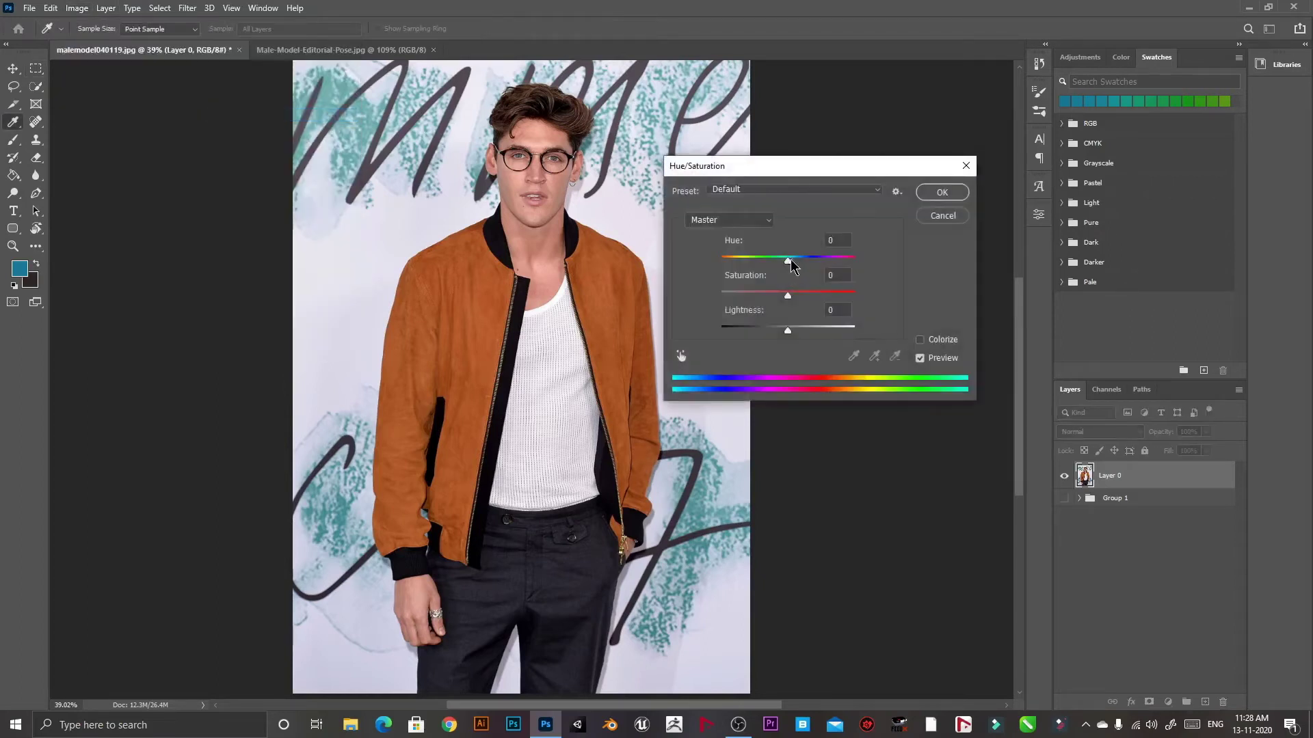
pyautogui.moveTo(788, 262); pyautogui.dragTo(852, 258)
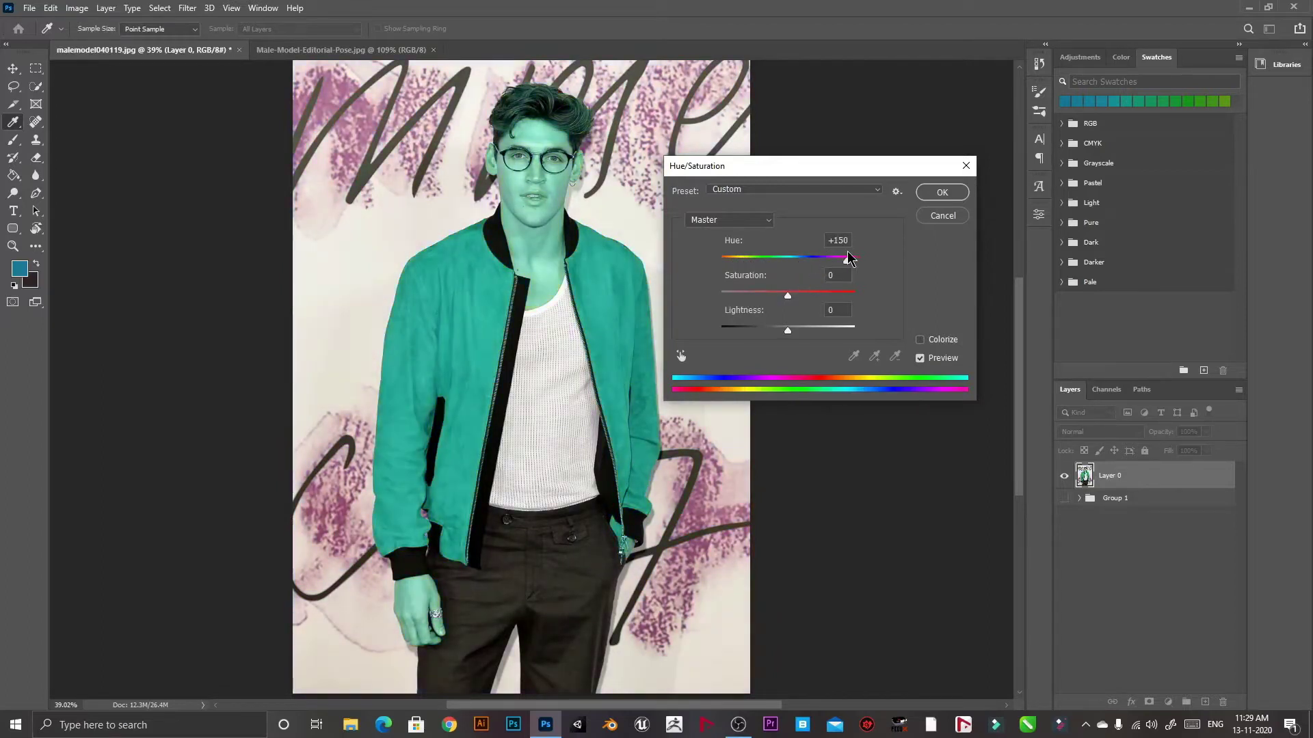
pyautogui.click(942, 215)
pyautogui.press('m')
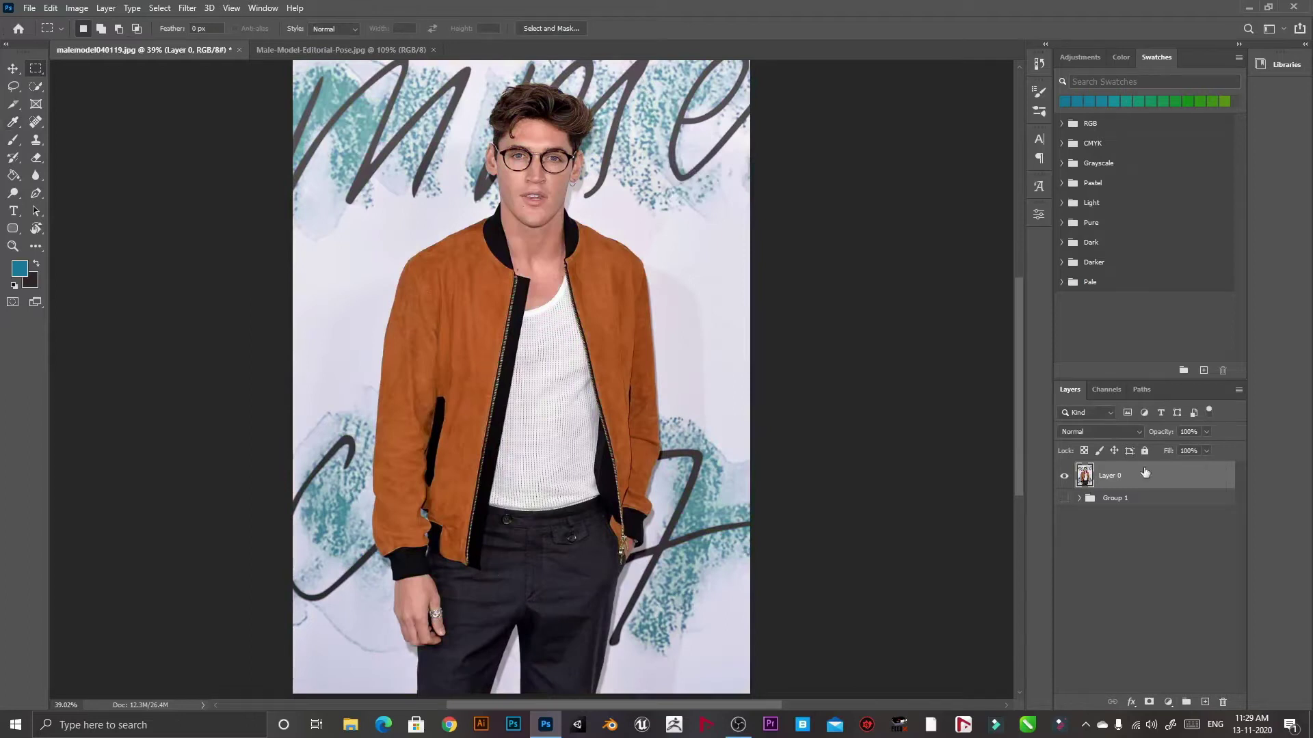
# Add a Hue/Saturation adjustment layer above Layer 0 and show its color settings.
pyautogui.click(1170, 702)
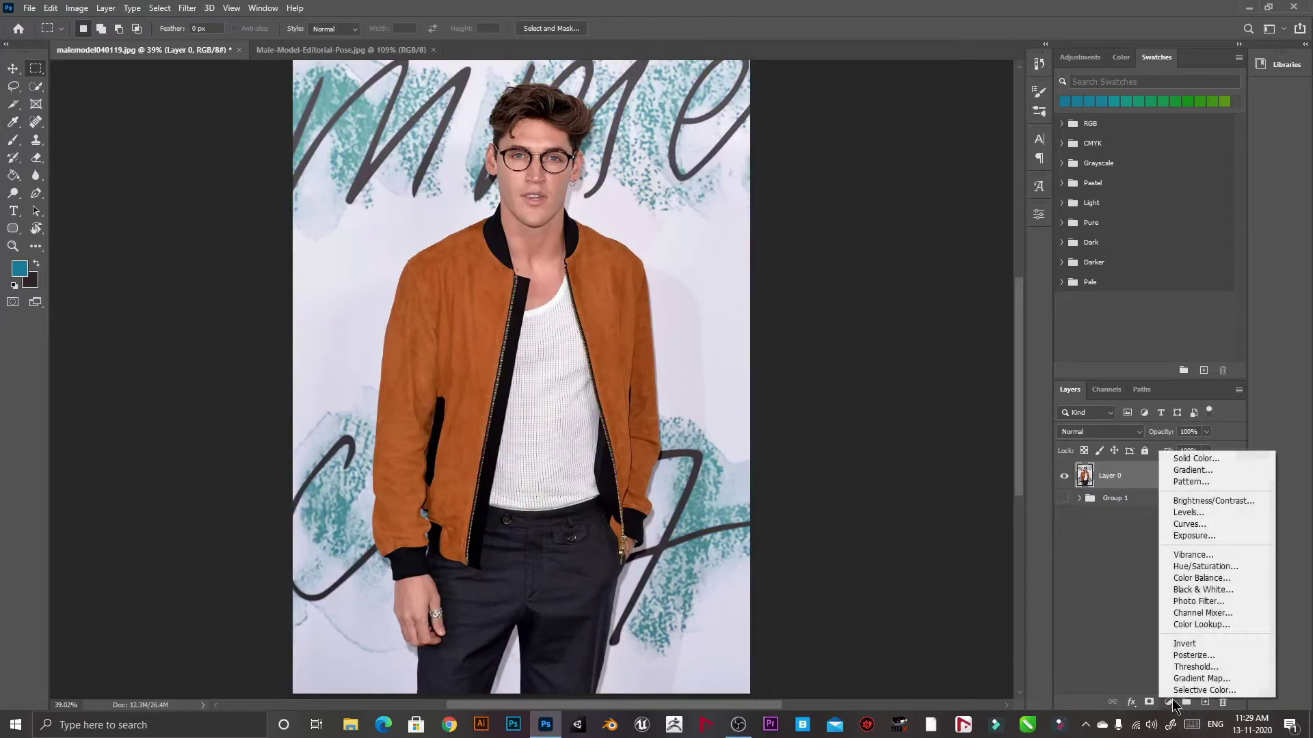
pyautogui.click(1203, 566)
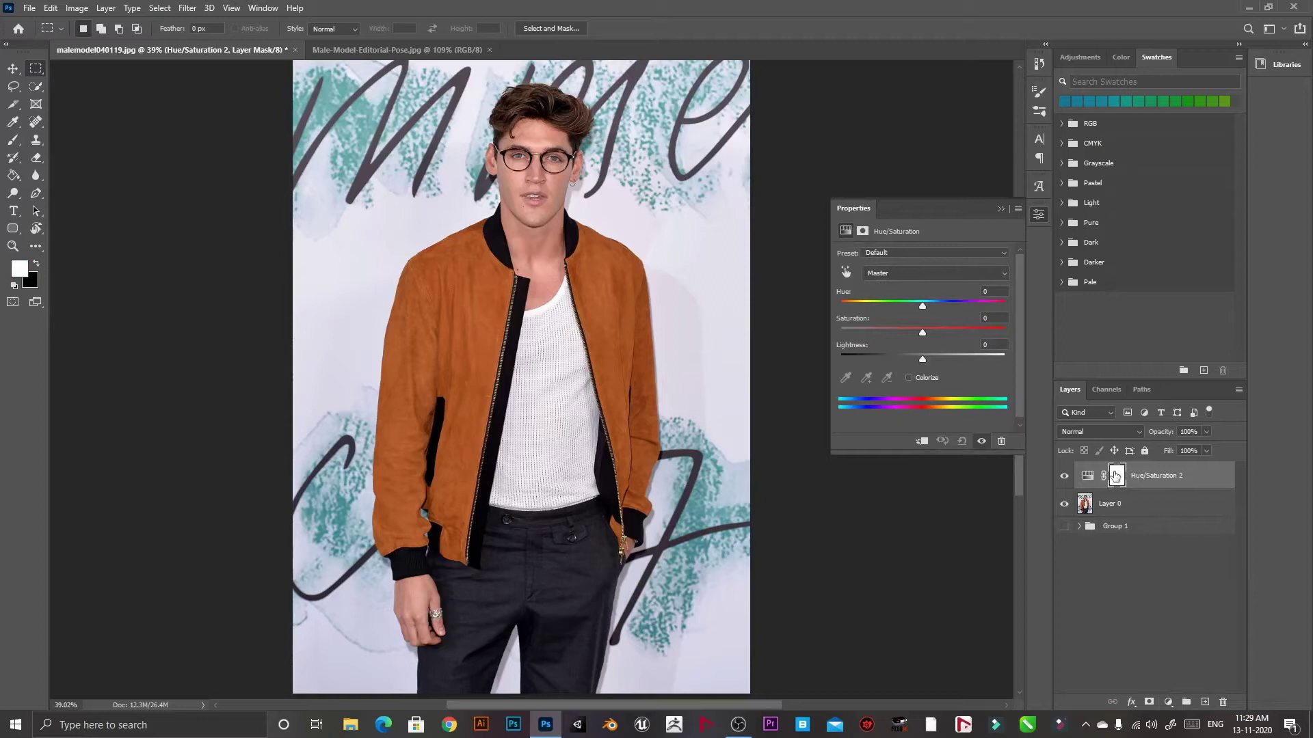
pyautogui.click(1086, 475)
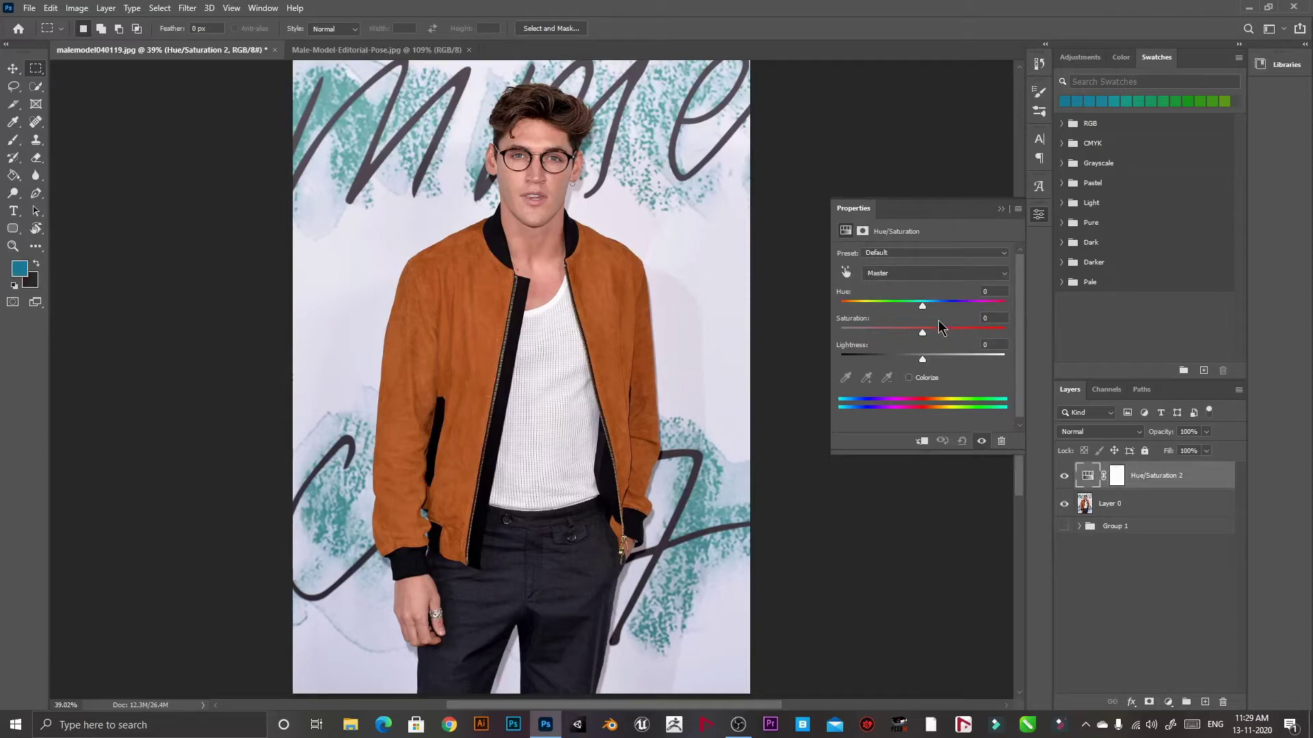
# Limit the adjustment to the Yellows range and sample the orange jacket to retarget the range to its color.
pyautogui.moveTo(922, 306); pyautogui.dragTo(958, 305)
pyautogui.click(916, 253)
pyautogui.click(917, 269)
pyautogui.click(916, 276)
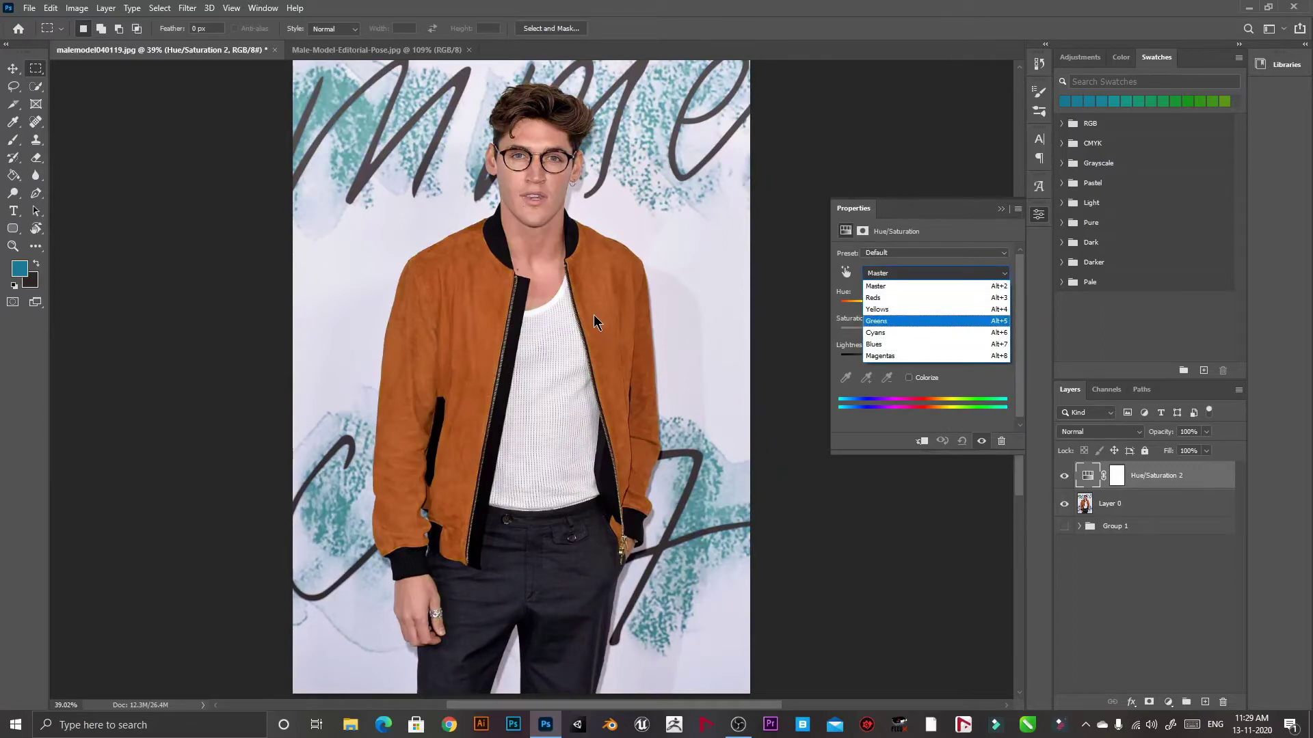
pyautogui.click(887, 311)
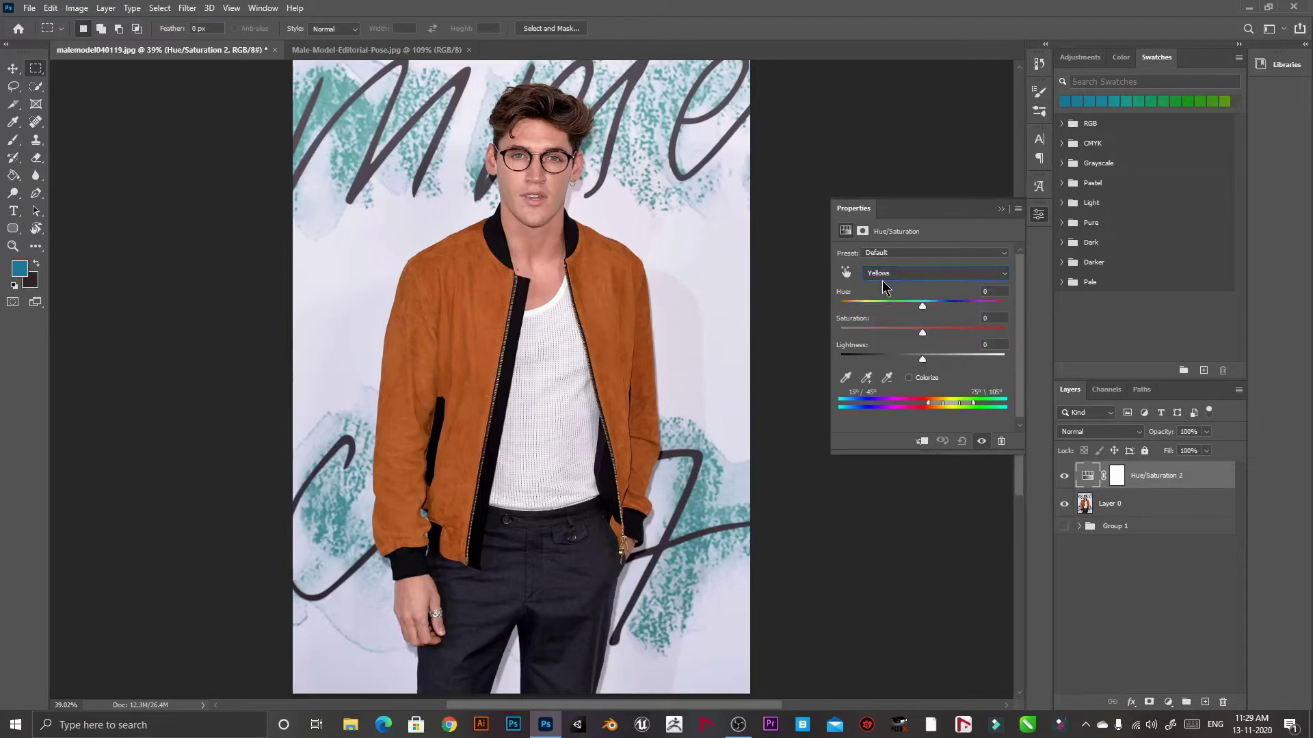
pyautogui.click(845, 378)
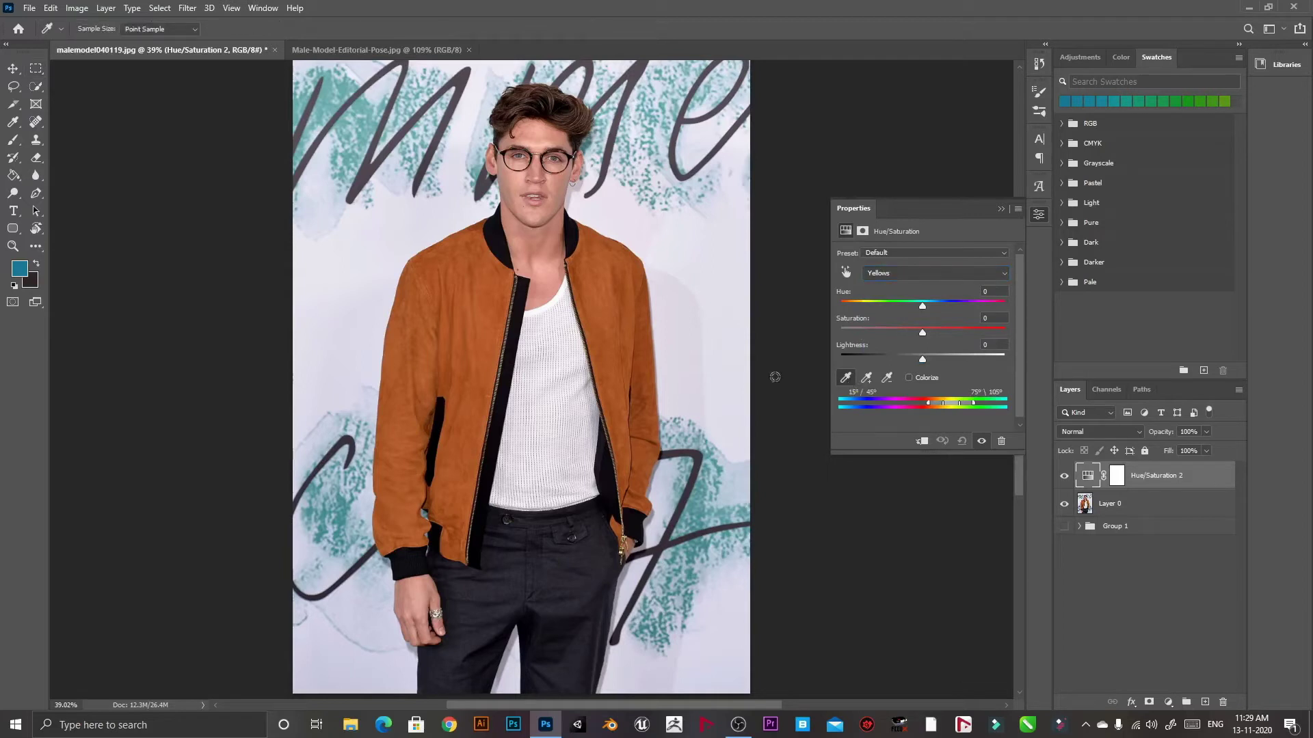
pyautogui.click(596, 280)
# Shift the sampled color range to 338°/343° and 345°\46° with hue +23, and hide the Hue/Saturation 2 layer.
pyautogui.moveTo(924, 309); pyautogui.dragTo(975, 311)
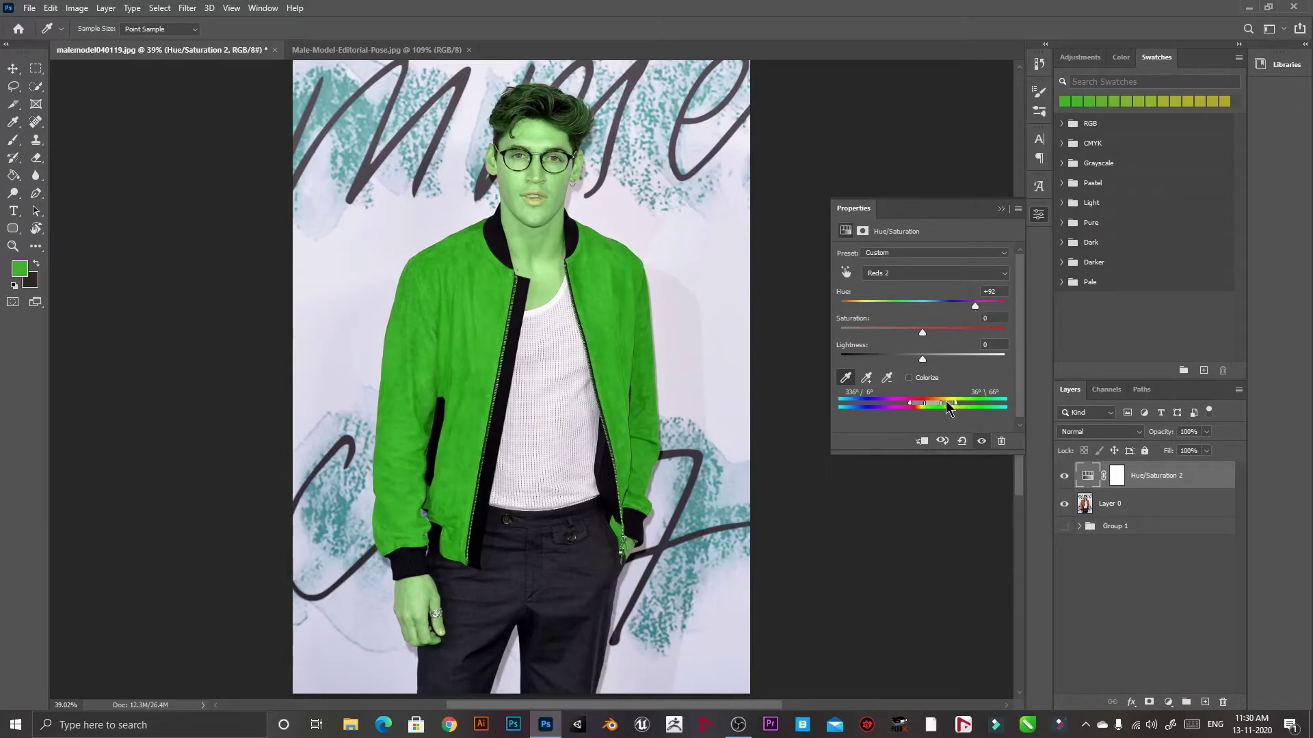
pyautogui.moveTo(945, 409); pyautogui.dragTo(913, 405)
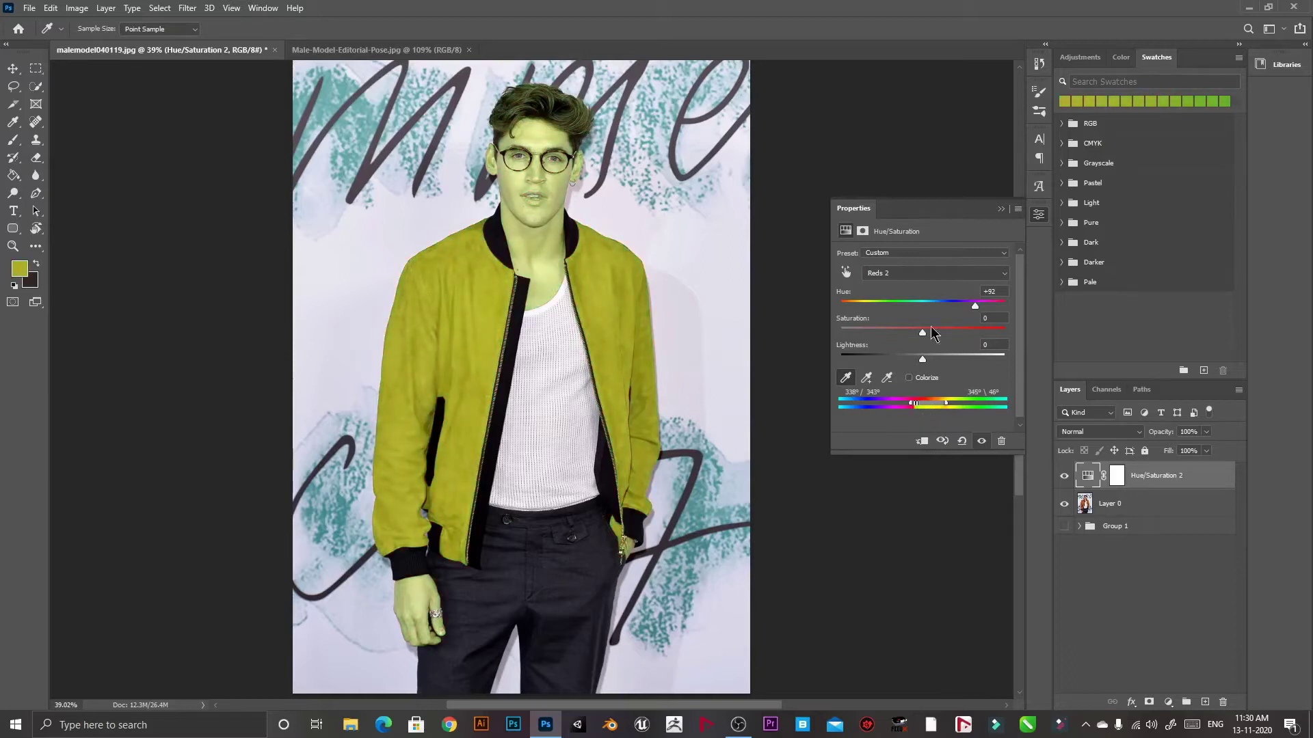
pyautogui.moveTo(975, 305); pyautogui.dragTo(943, 325)
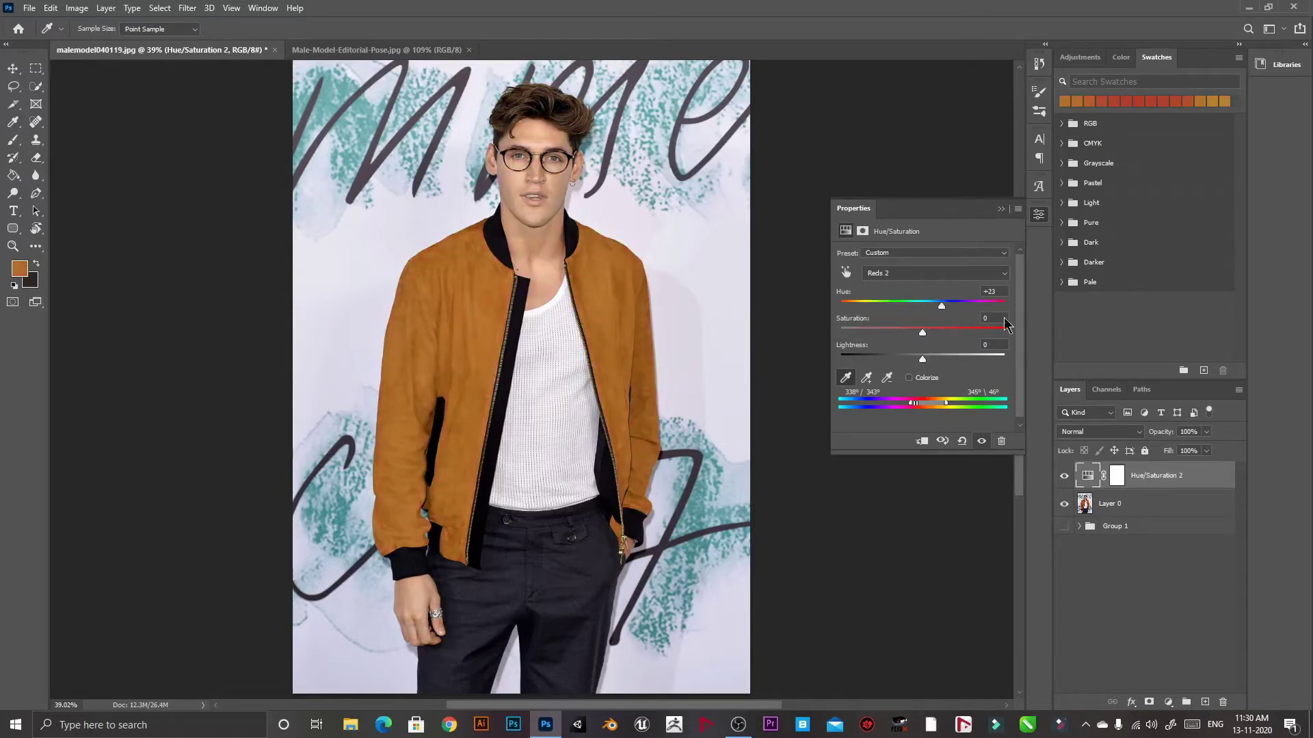
pyautogui.click(1063, 477)
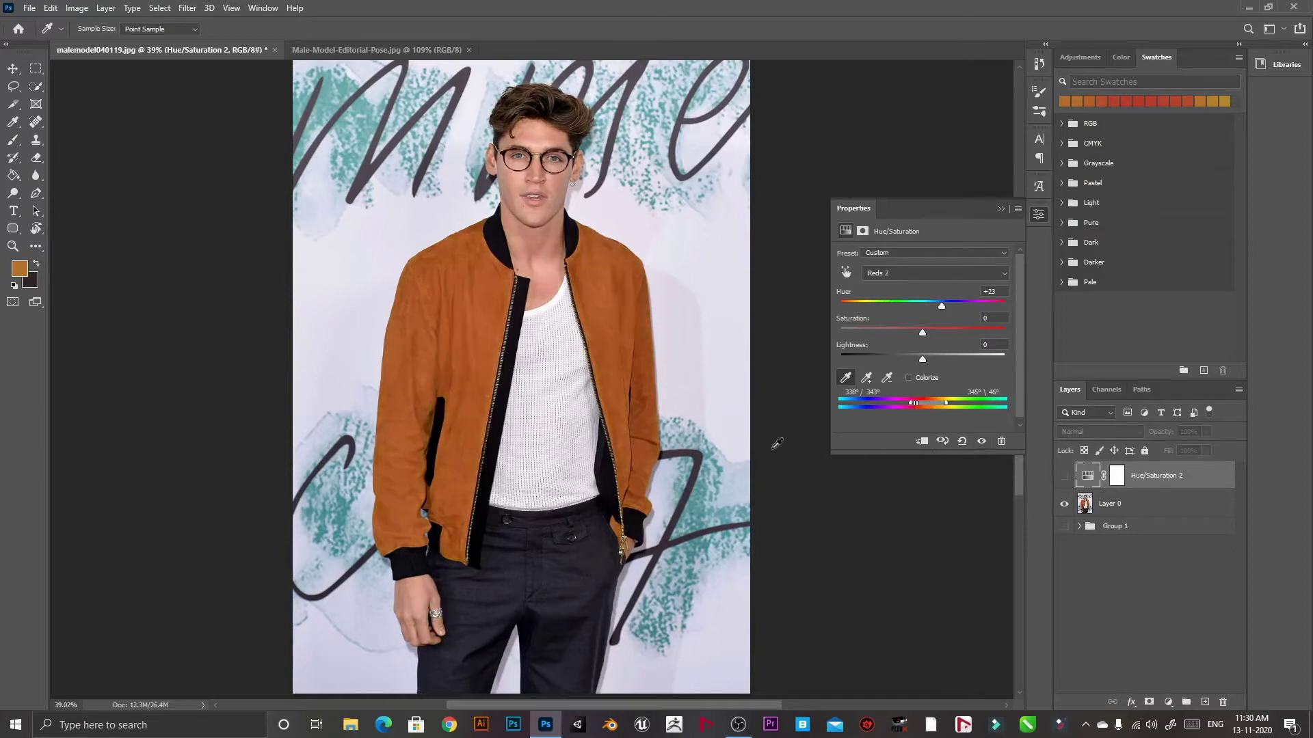
# Examine the skin tones and the jacket color around the face, neck and collar up close.
pyautogui.click(13, 69)
pyautogui.scroll(5, 527, 239)
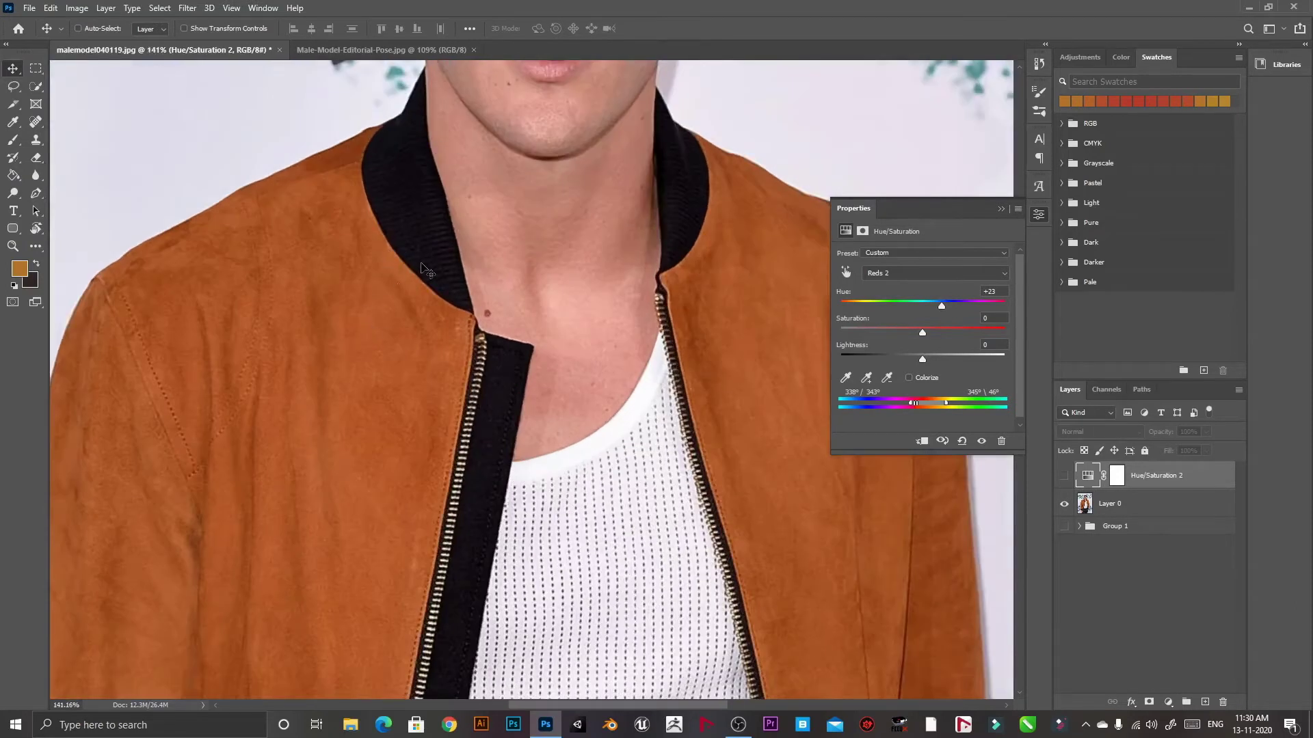
pyautogui.scroll(3, 510, 219)
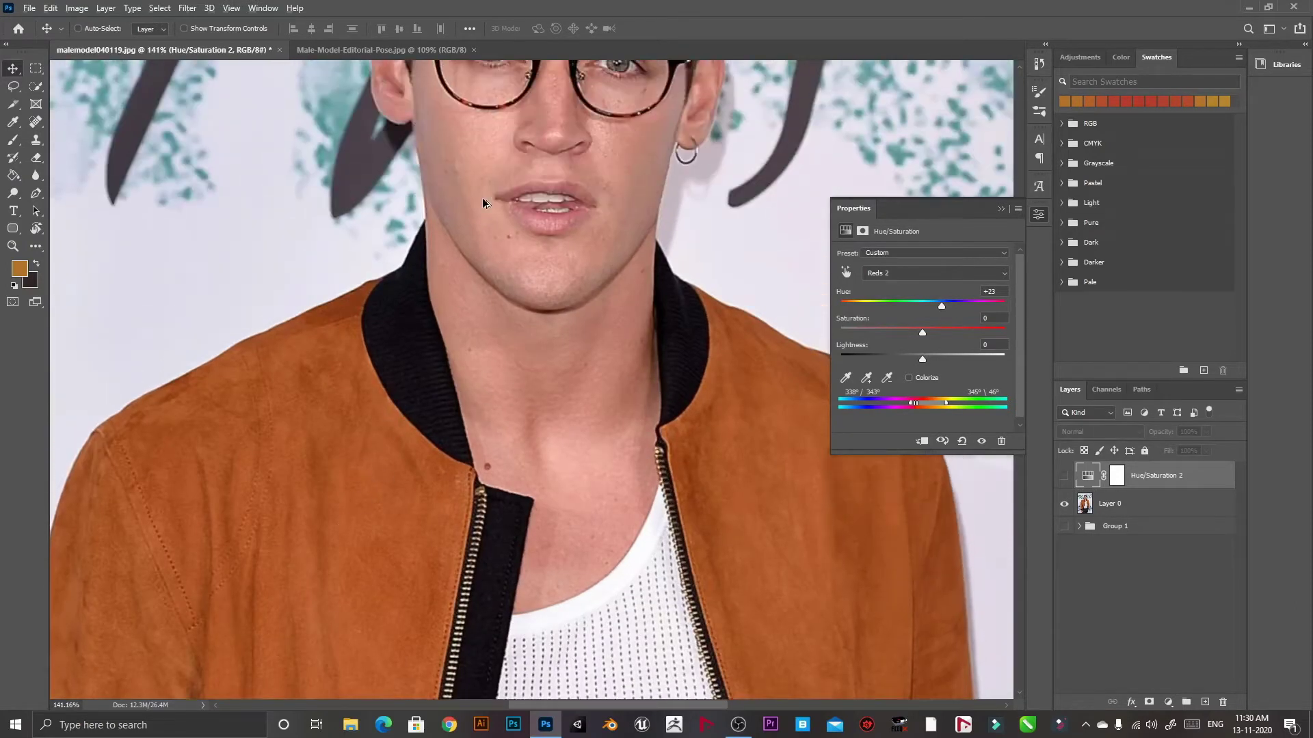
pyautogui.scroll(-2, 482, 198)
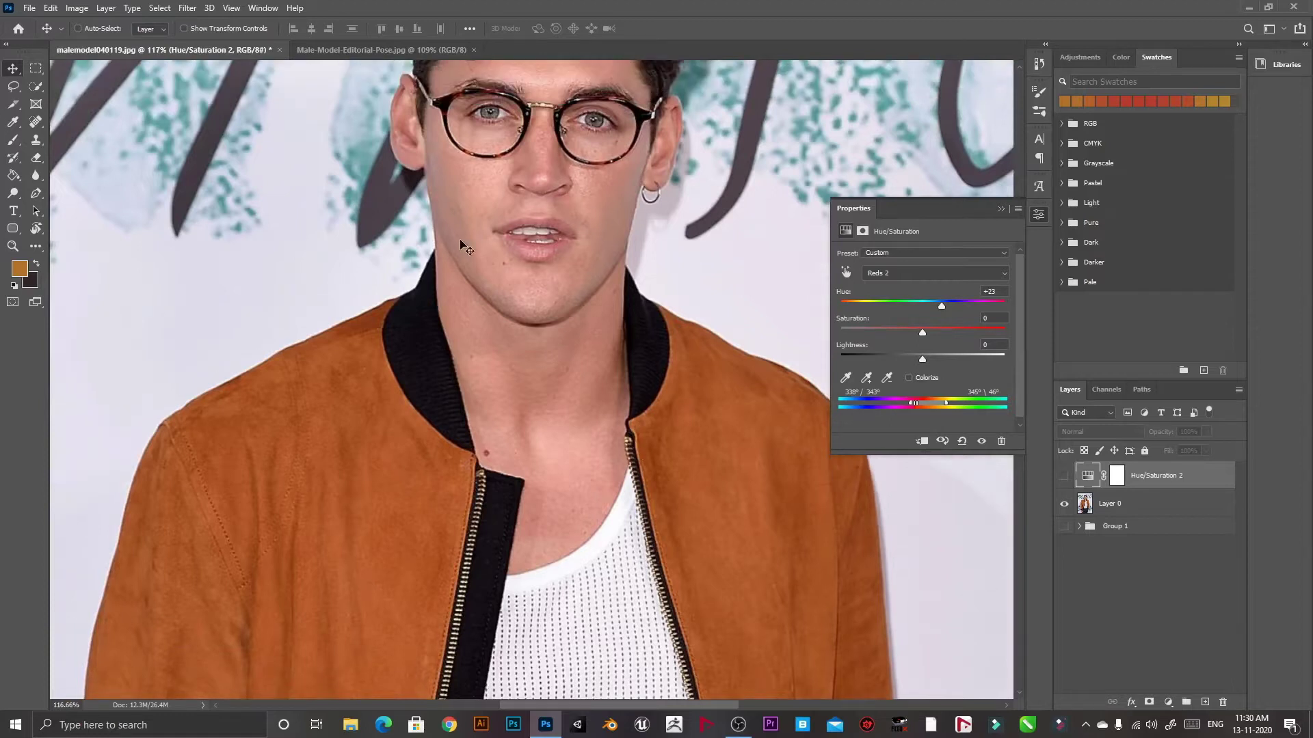
pyautogui.scroll(-2, 466, 248)
pyautogui.scroll(-2, 640, 341)
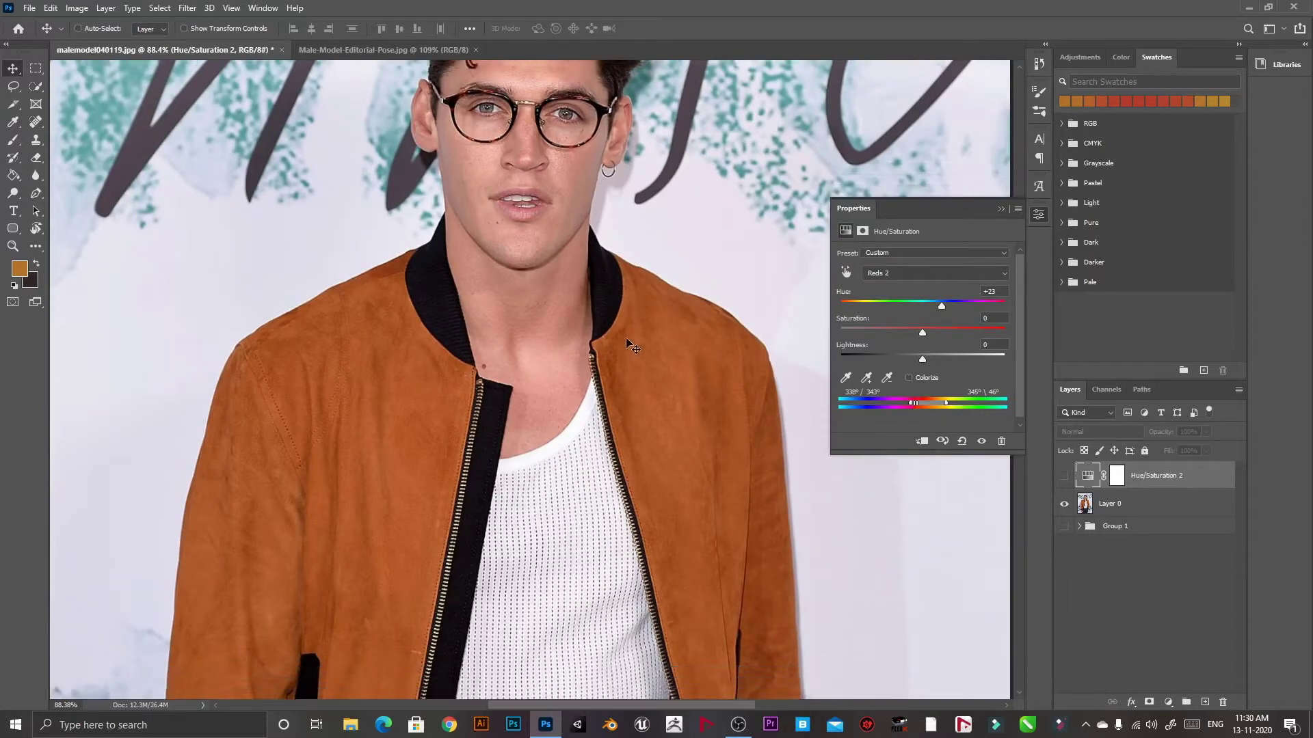
pyautogui.scroll(-5, 501, 283)
pyautogui.scroll(2, 501, 473)
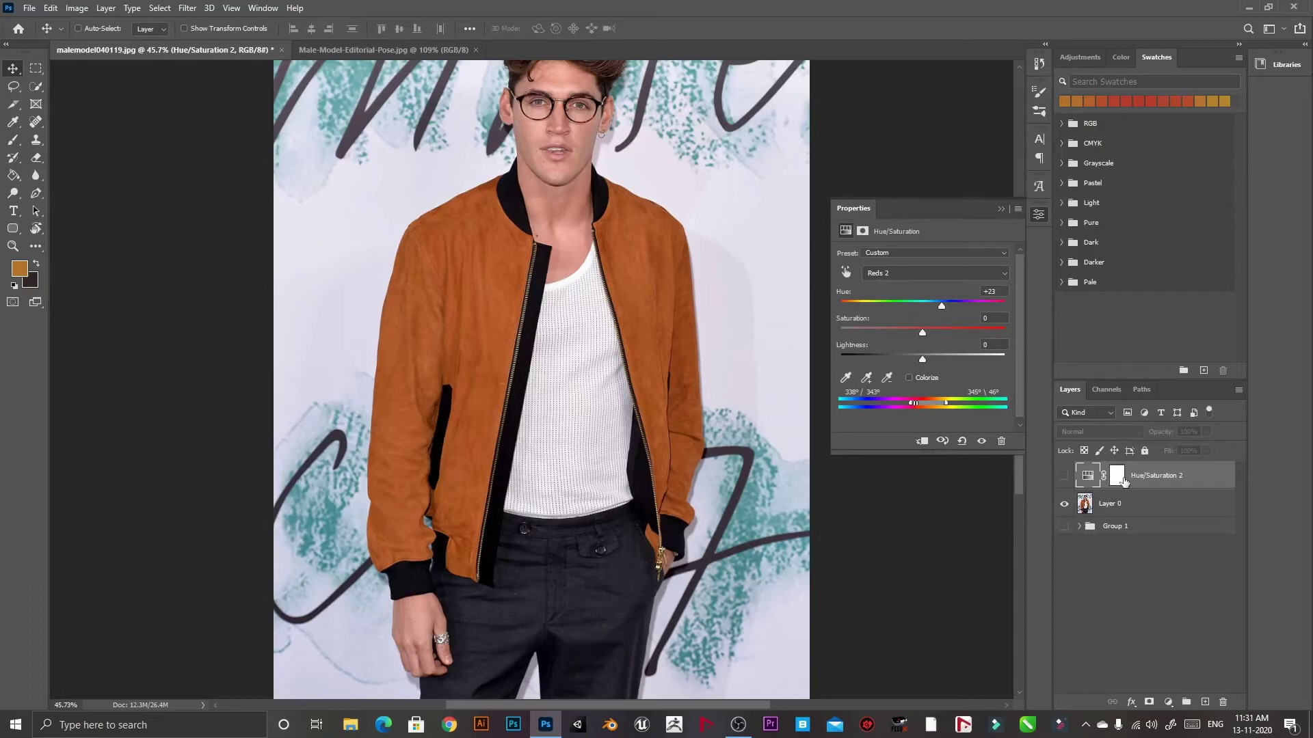
# With the Hue/Saturation 2 mask active, select both orange halves of the jacket using a size 70 Quick Selection brush.
pyautogui.click(1119, 478)
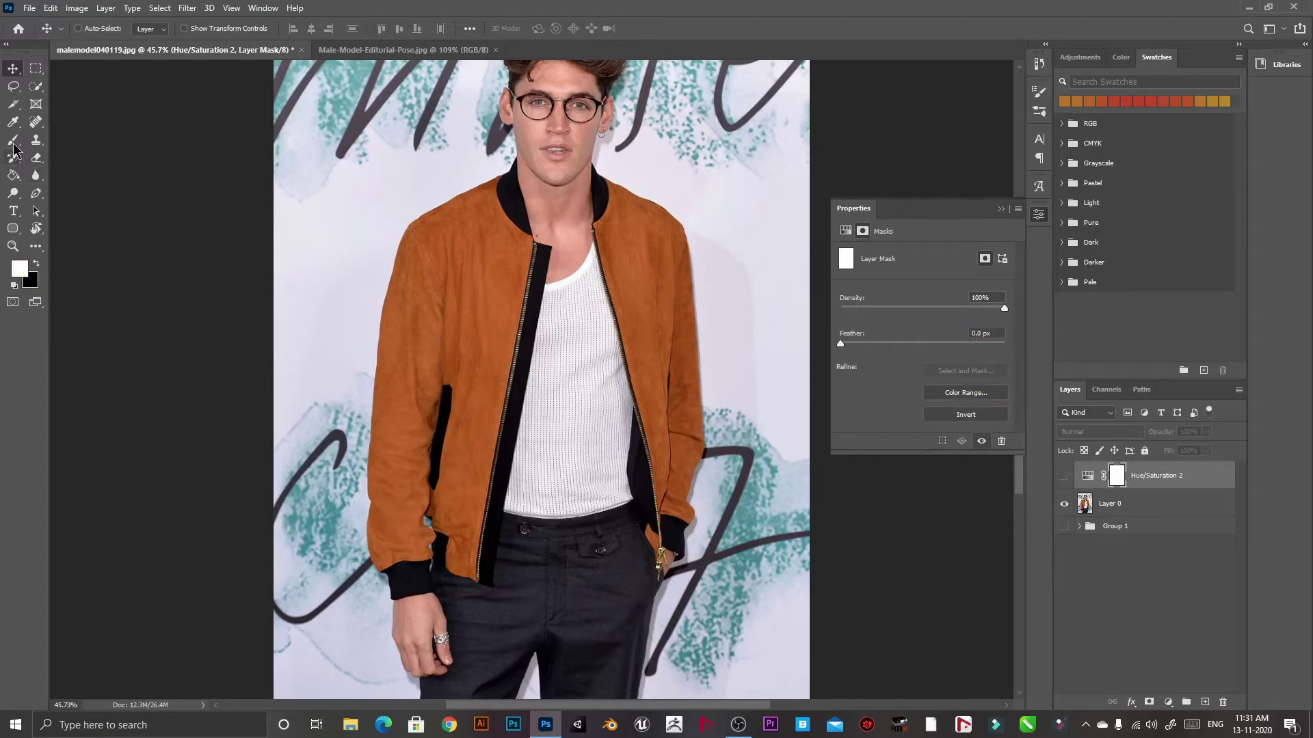
pyautogui.click(37, 89)
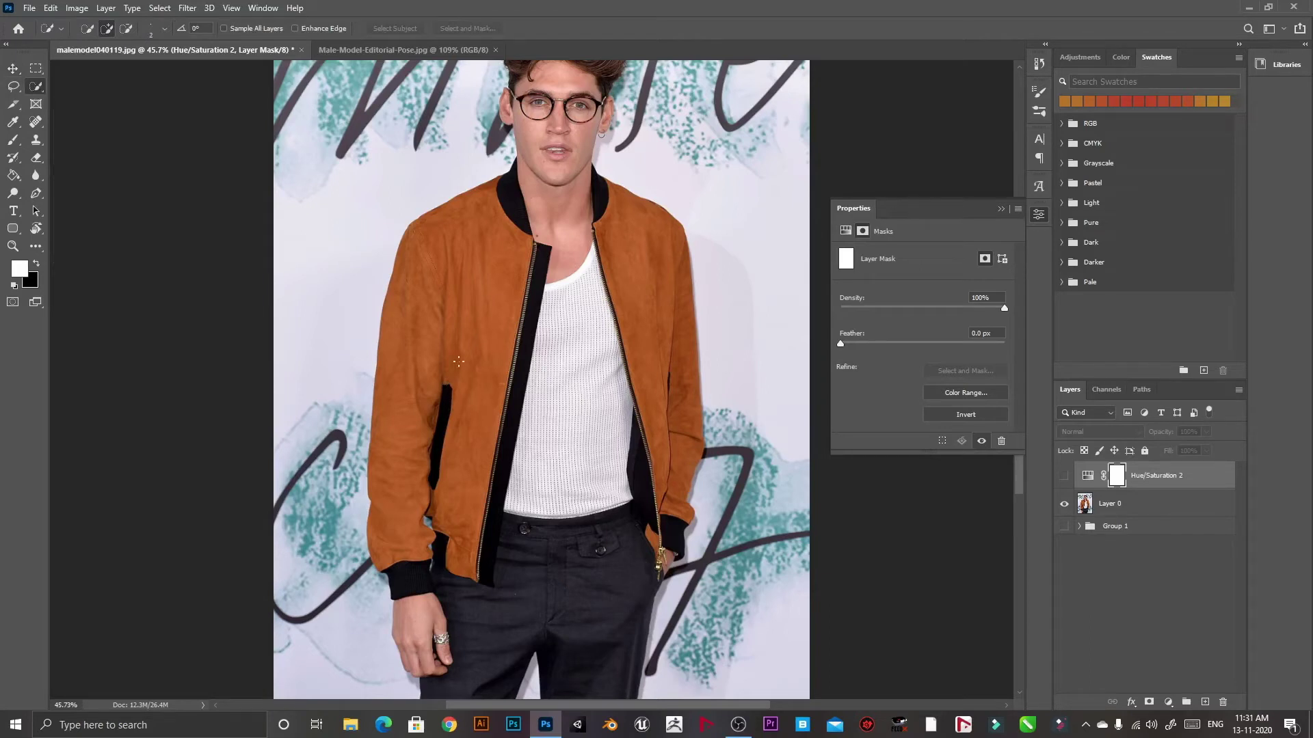
pyautogui.press(']')
pyautogui.press(']')
pyautogui.press(']')
pyautogui.click(448, 311)
pyautogui.click(634, 305)
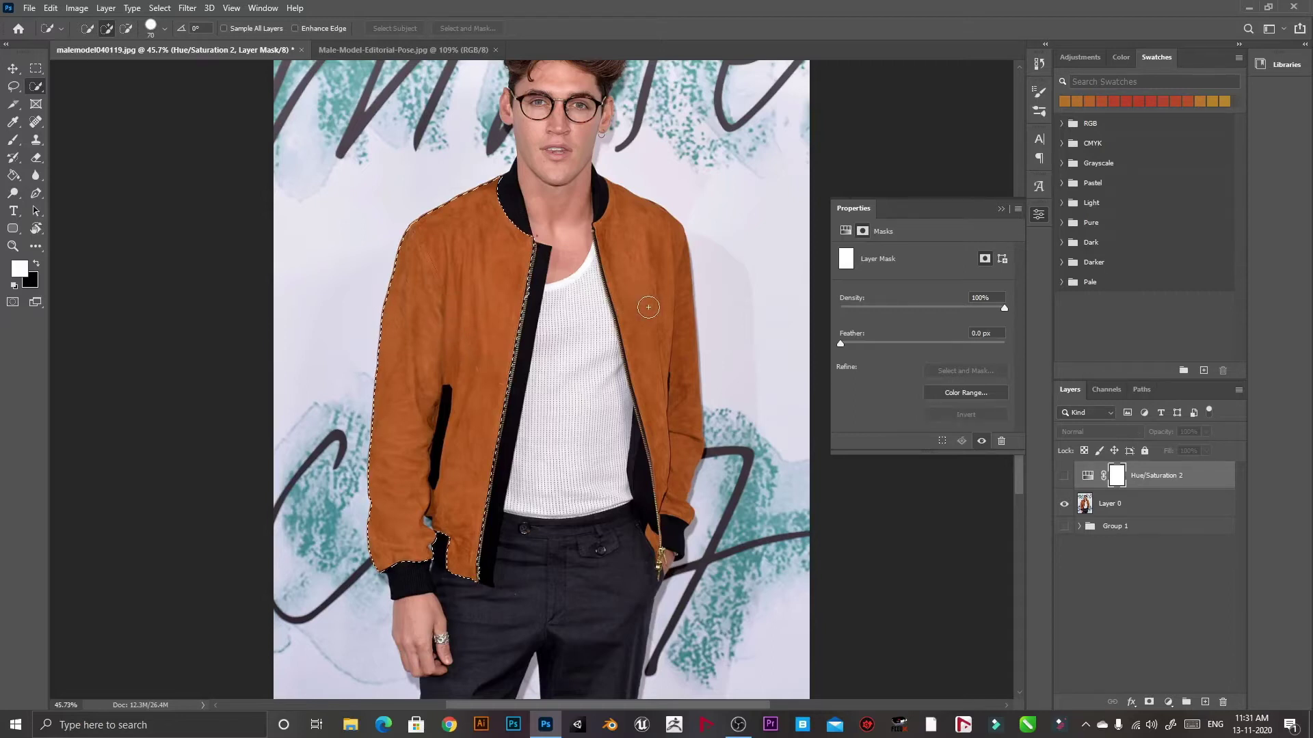
# Using a smaller Quick Selection brush, add the orange flap and the thin orange strip beside the lower zipper to the selection.
pyautogui.scroll(8, 635, 536)
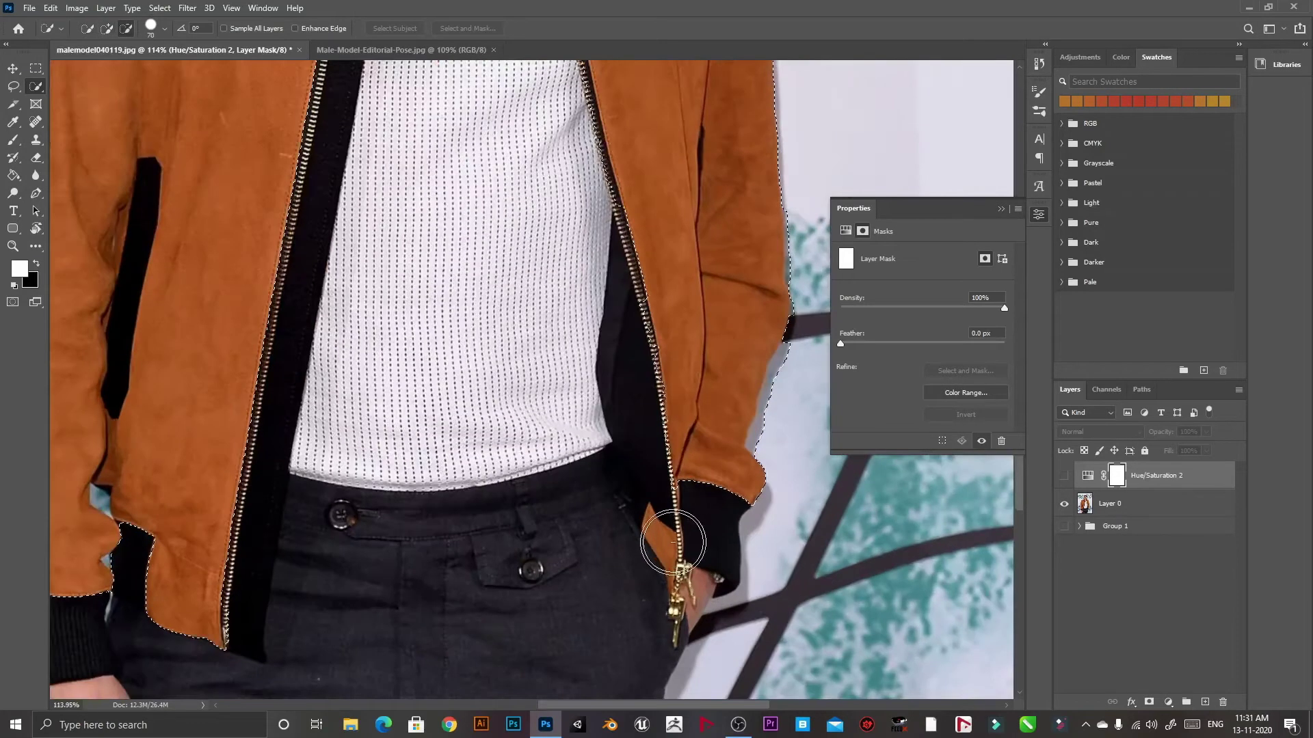
pyautogui.press('[')
pyautogui.press('[')
pyautogui.press('[')
pyautogui.press('[')
pyautogui.press('[')
pyautogui.press('[')
pyautogui.press('[')
pyautogui.press('[')
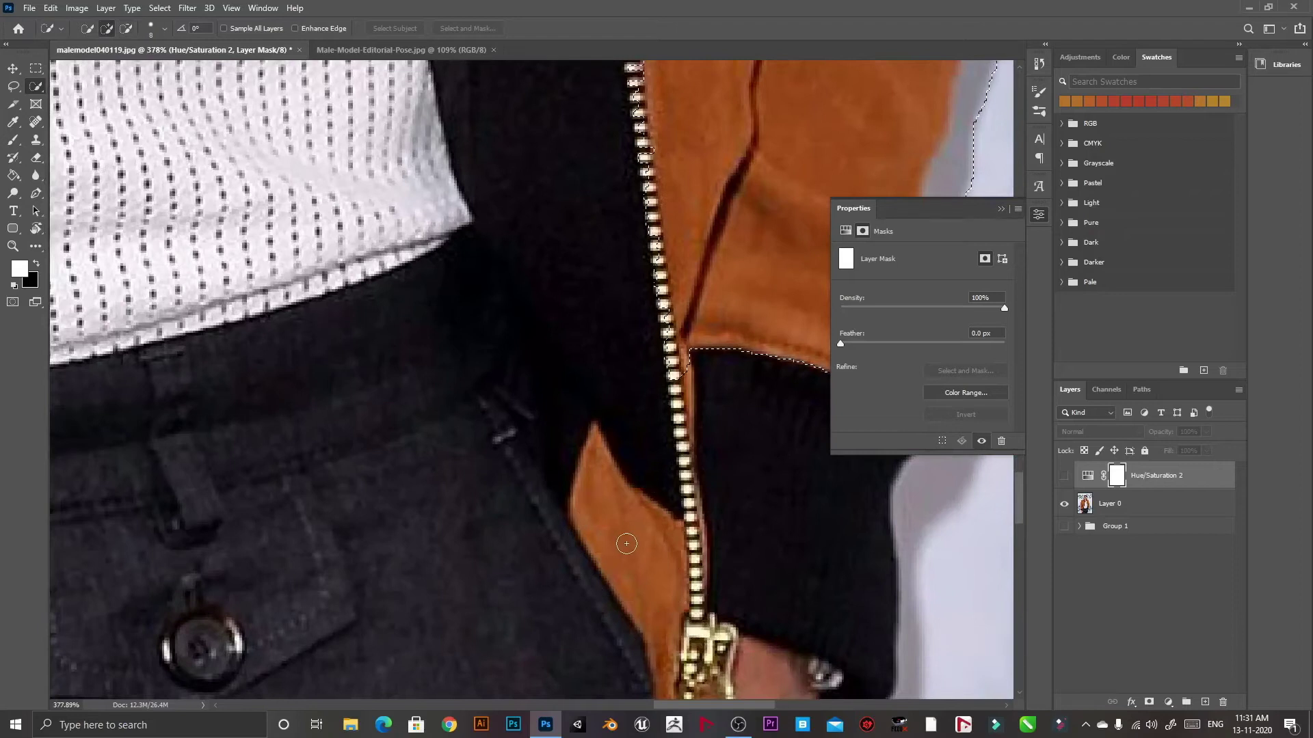
pyautogui.click(647, 545)
pyautogui.click(601, 531)
pyautogui.moveTo(681, 368); pyautogui.dragTo(688, 430)
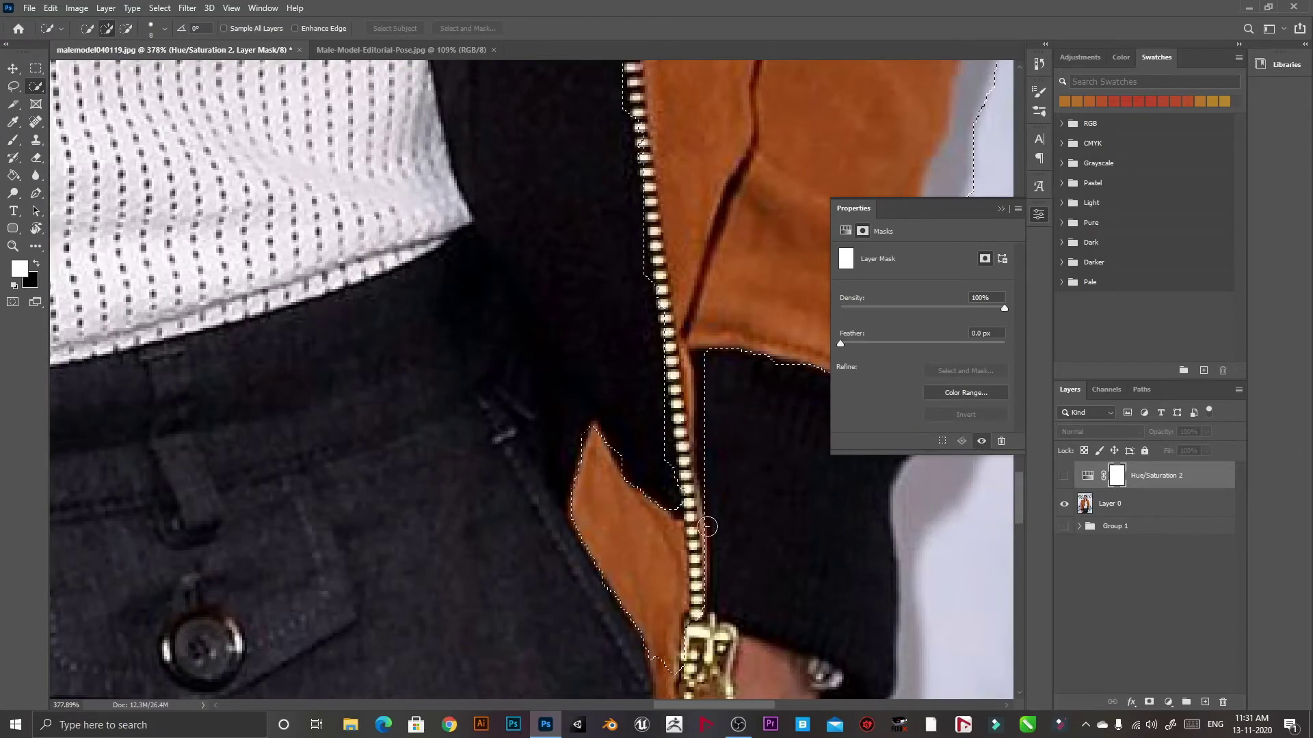
# Subtract the black cuff area and the zipper edge beside the jacket's lower opening from the selection.
pyautogui.press('alt')
pyautogui.scroll(-5, 683, 506)
pyautogui.scroll(3, 682, 506)
pyautogui.scroll(2, 683, 507)
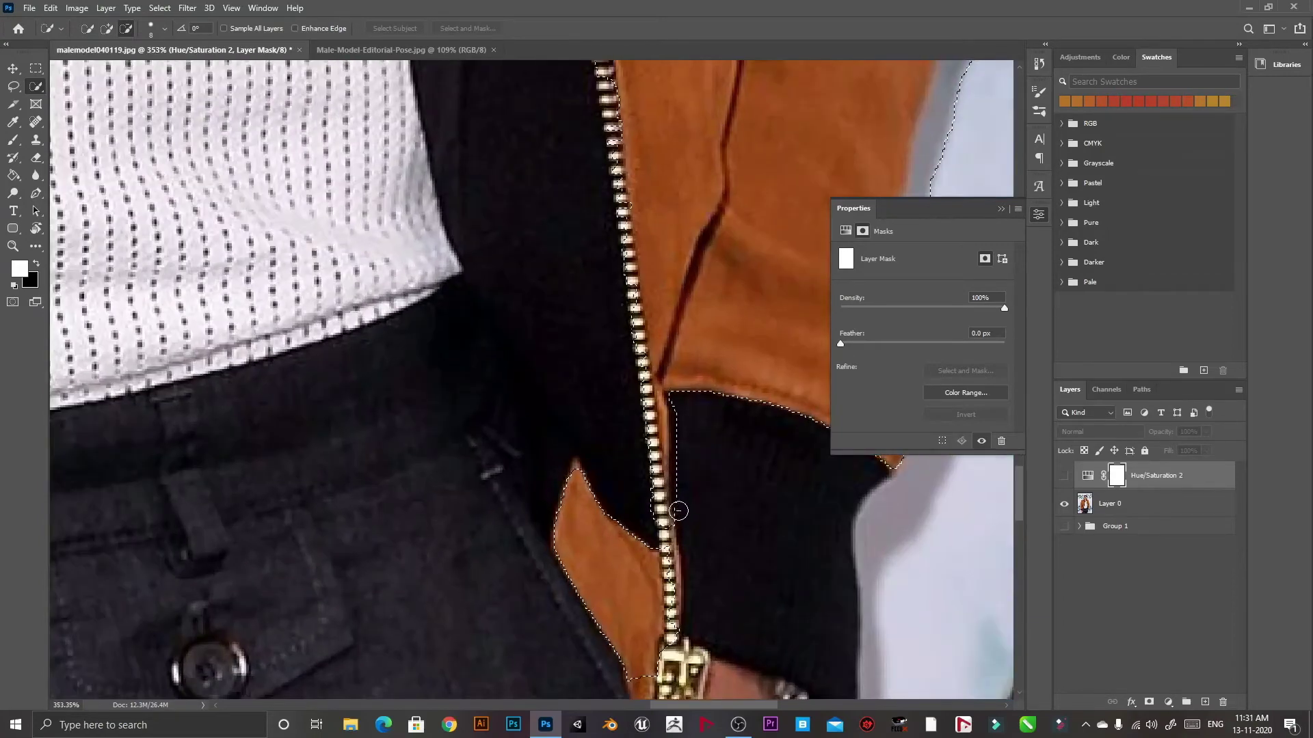
pyautogui.scroll(-3, 609, 471)
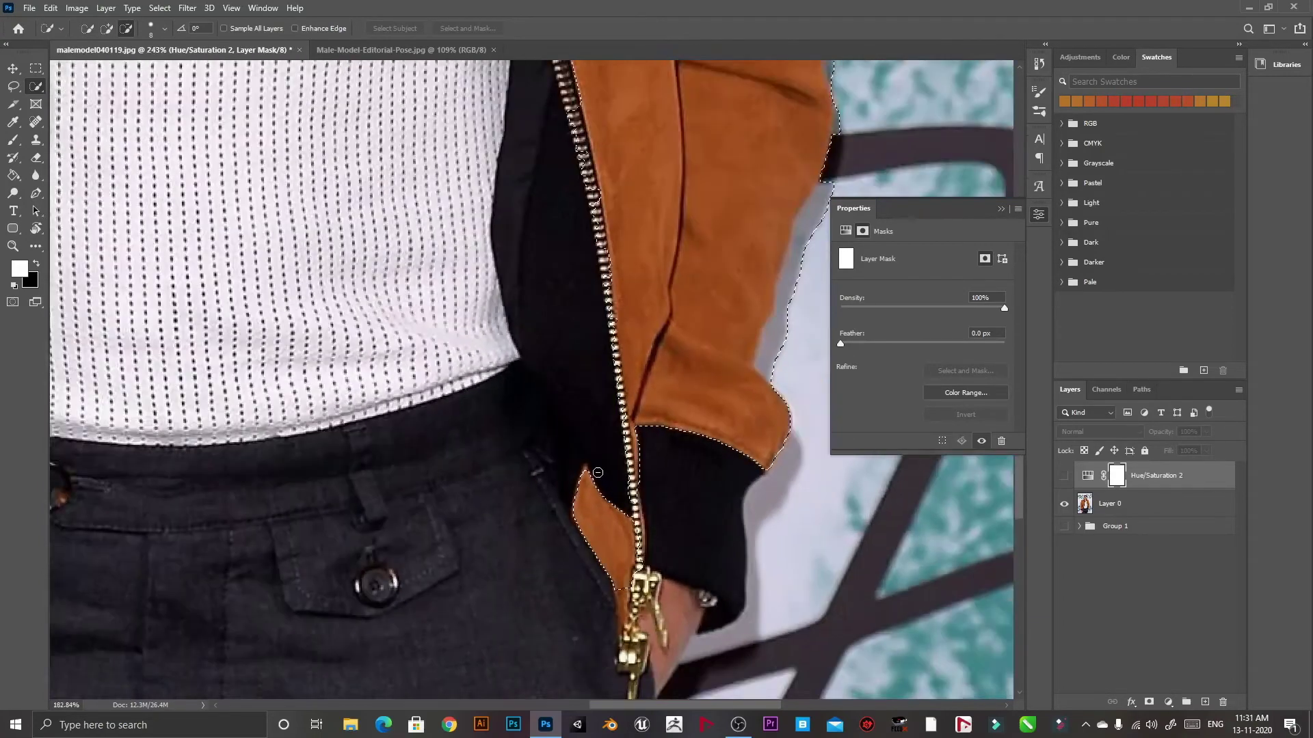
pyautogui.scroll(1, 609, 472)
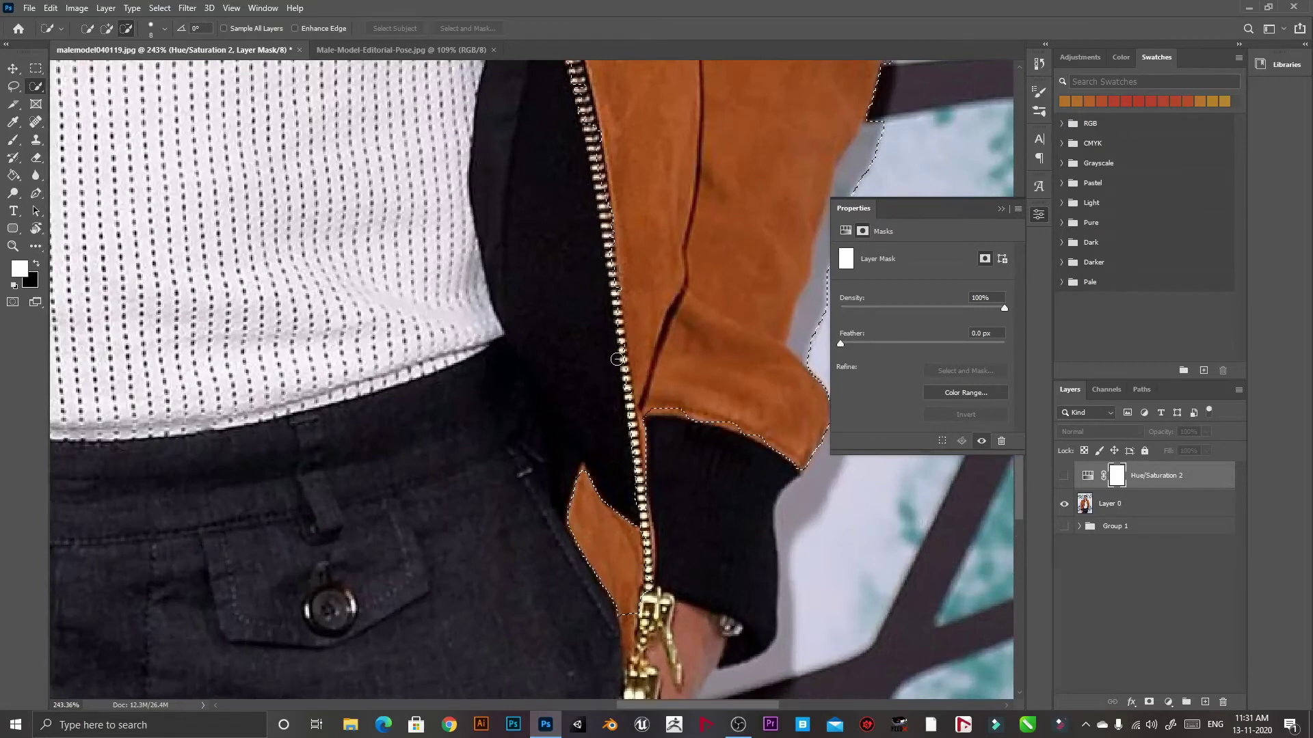
pyautogui.scroll(4, 599, 199)
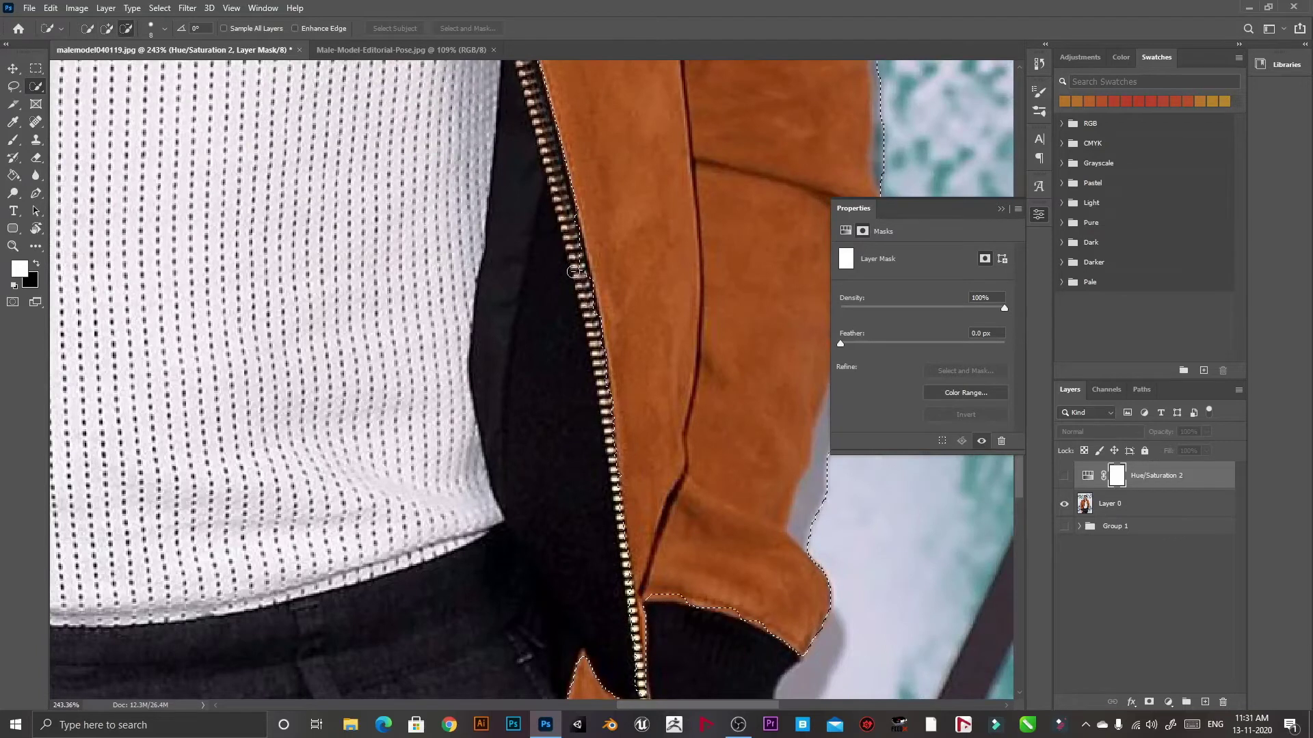
pyautogui.scroll(-5, 595, 403)
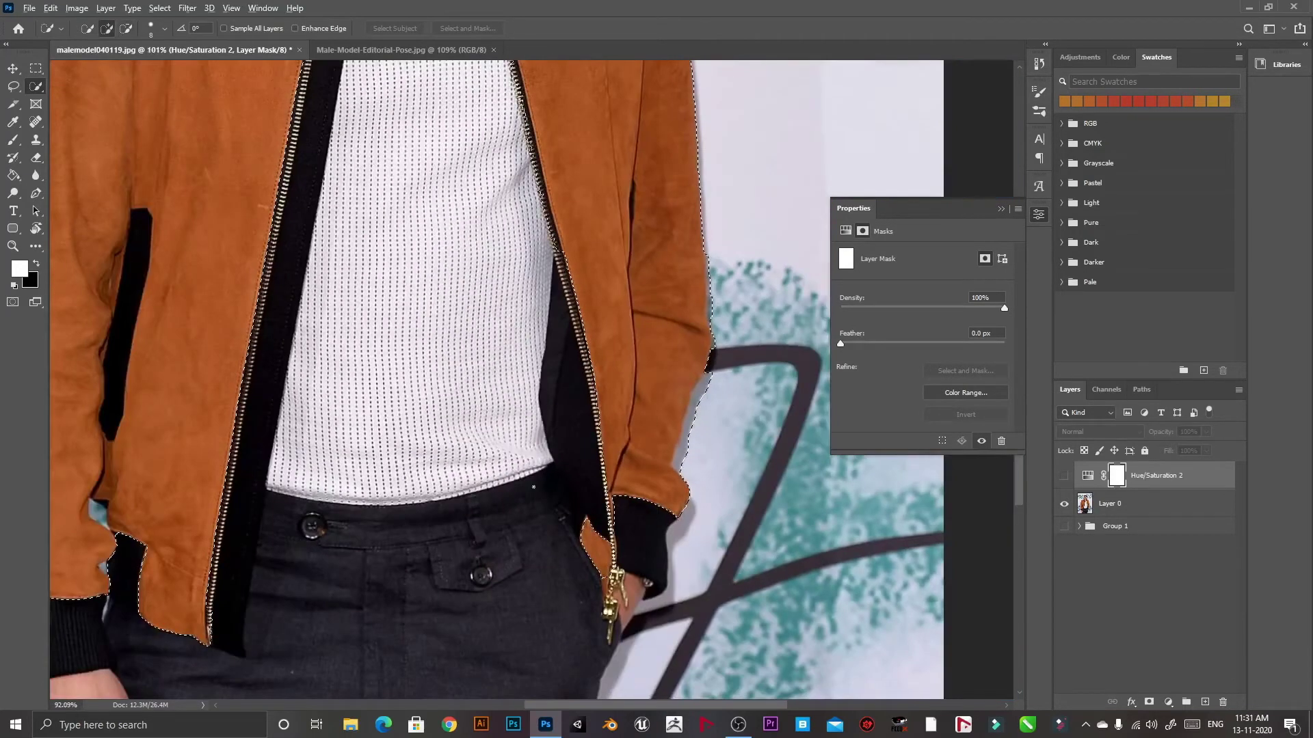
# Subtract the background strip along the outer edge of the lower sleeve, near the dark painted stroke, from the selection.
pyautogui.scroll(3, 524, 223)
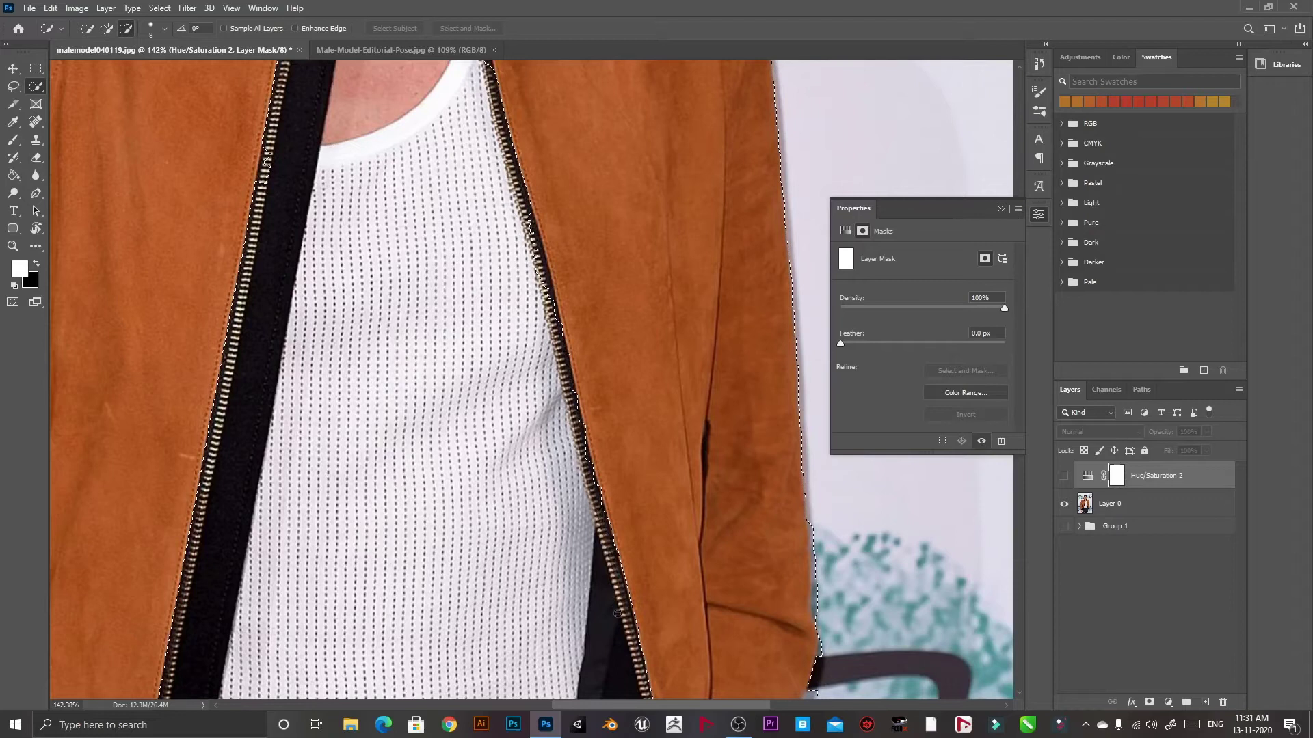
pyautogui.scroll(-3, 494, 458)
pyautogui.scroll(2, 628, 424)
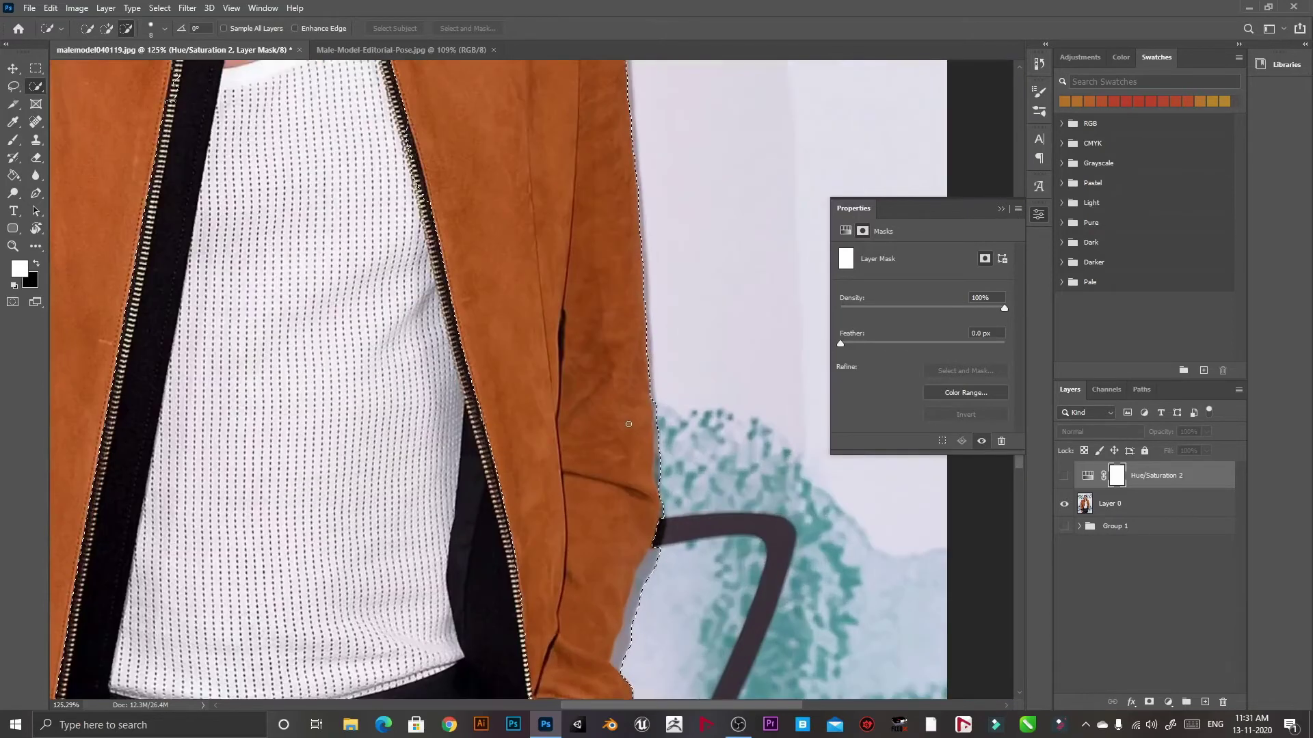
pyautogui.scroll(-2, 628, 424)
pyautogui.scroll(3, 628, 424)
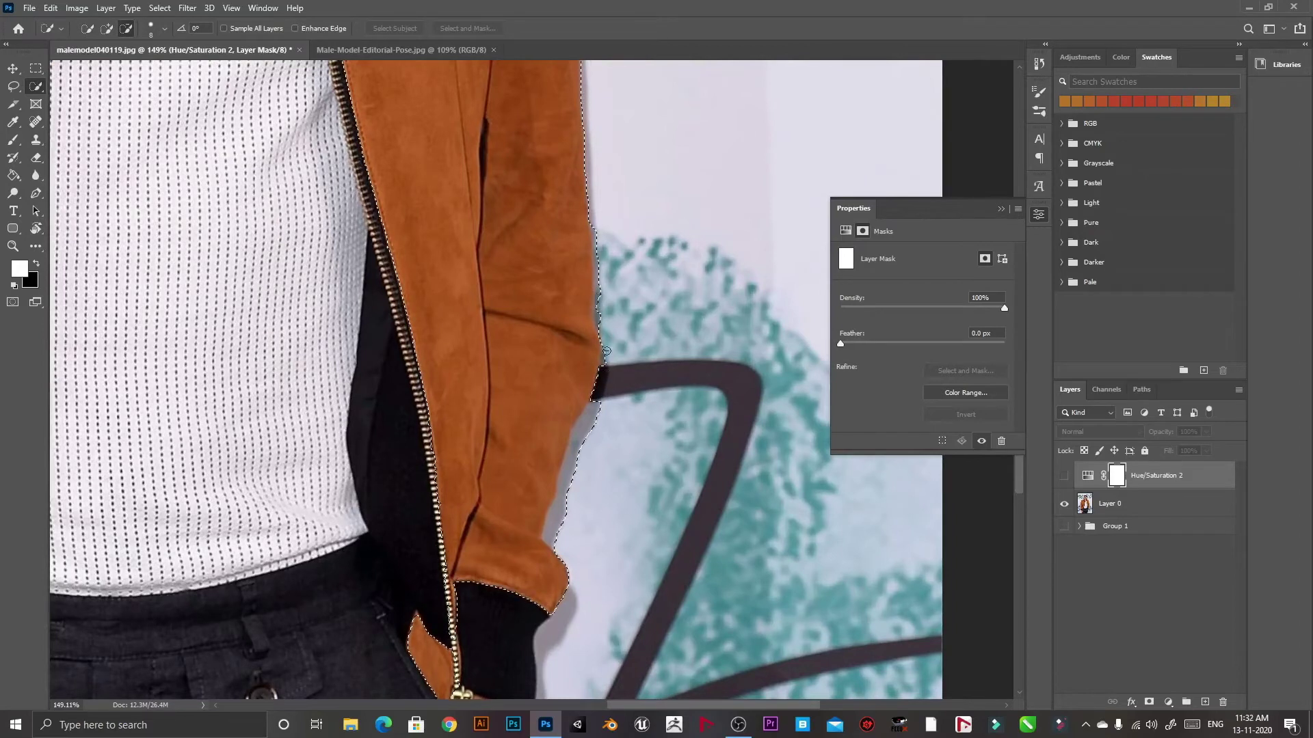
pyautogui.moveTo(610, 357); pyautogui.dragTo(576, 458)
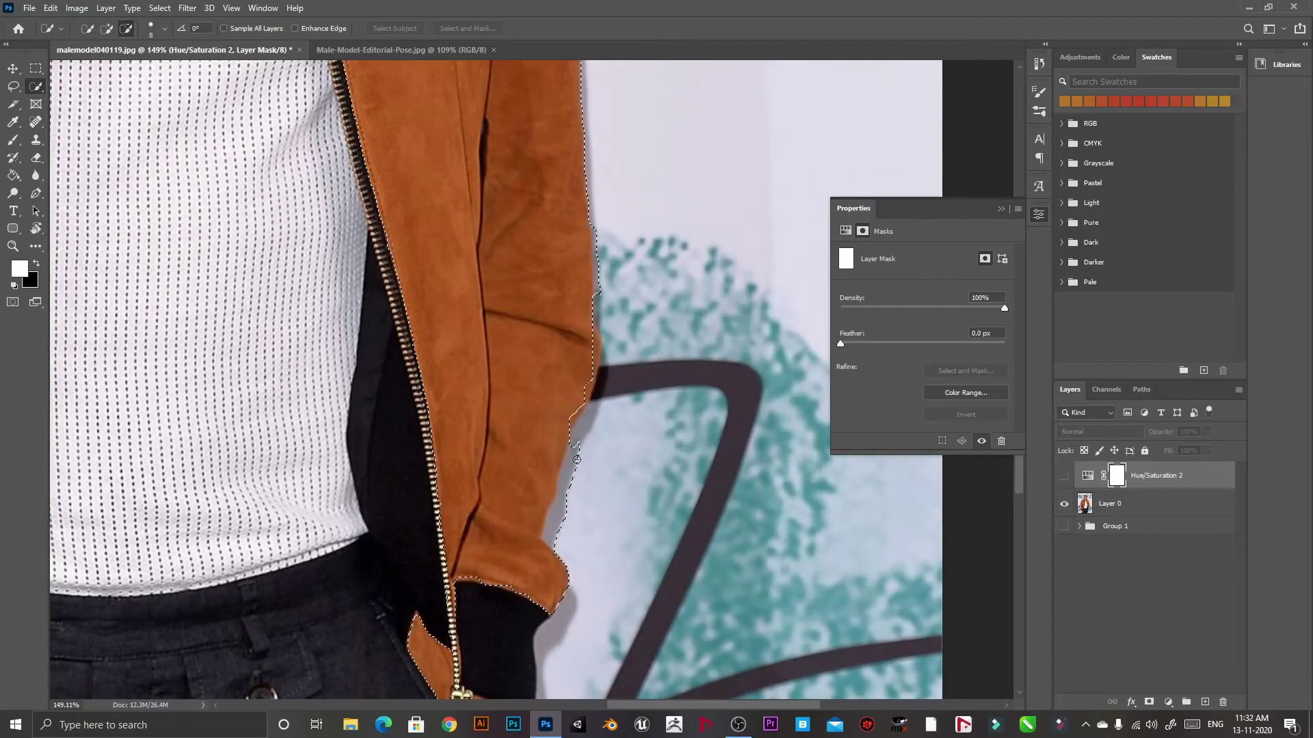
pyautogui.scroll(-5, 554, 511)
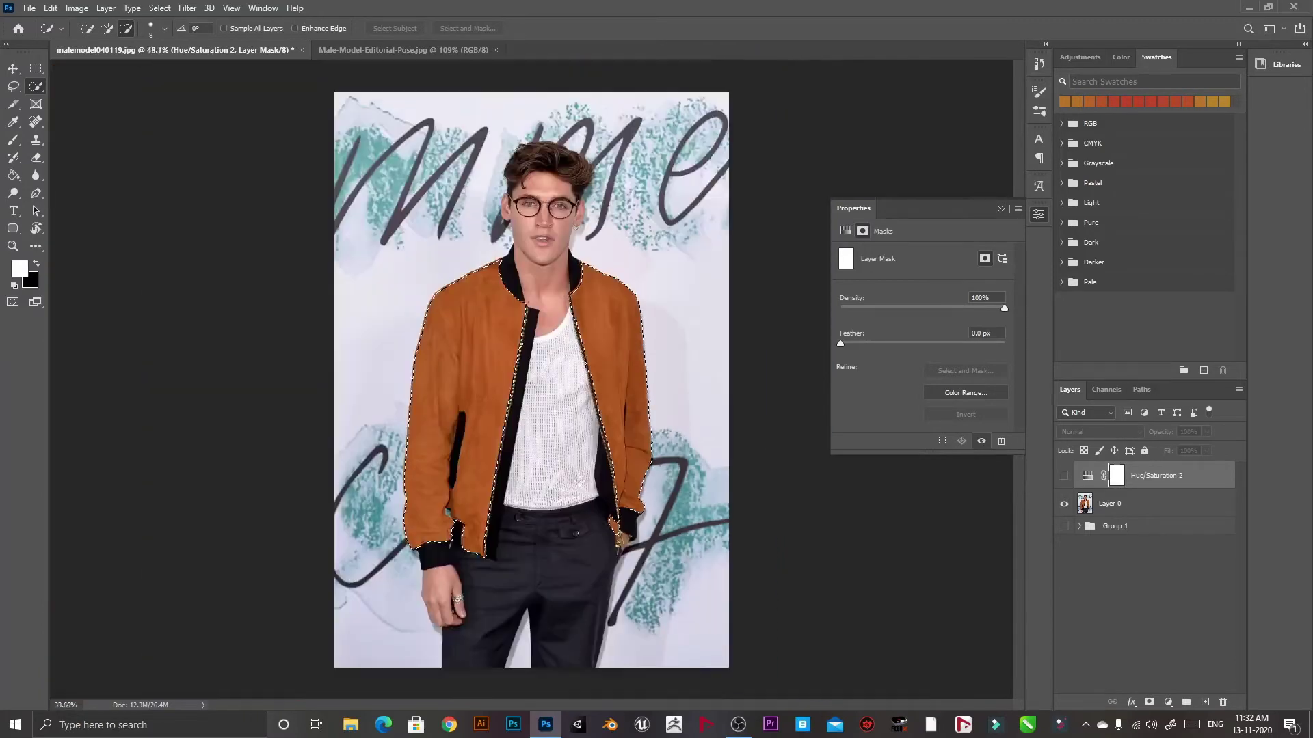
# Examine the selection edges along the zippers, collar, sleeves and hem of the jacket.
pyautogui.scroll(3, 367, 498)
pyautogui.scroll(-4, 367, 497)
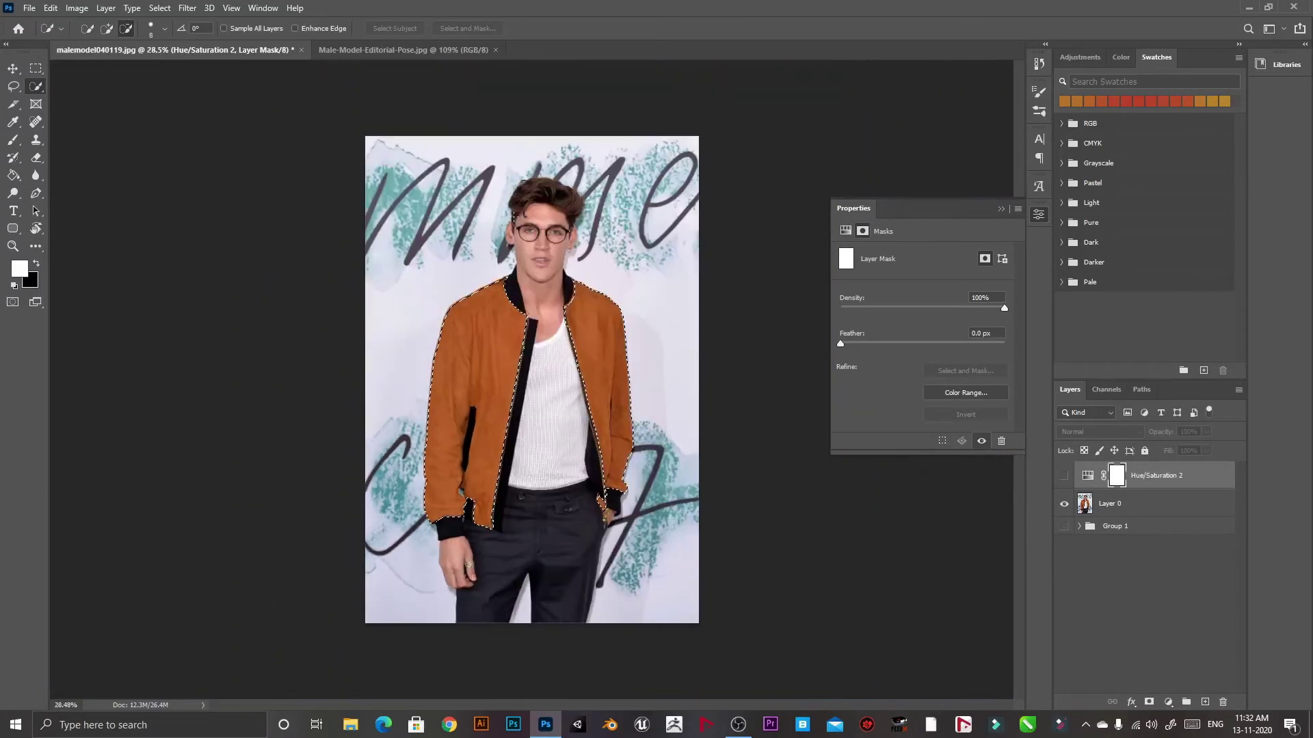
pyautogui.scroll(4, 531, 242)
pyautogui.scroll(-4, 527, 508)
pyautogui.scroll(7, 532, 267)
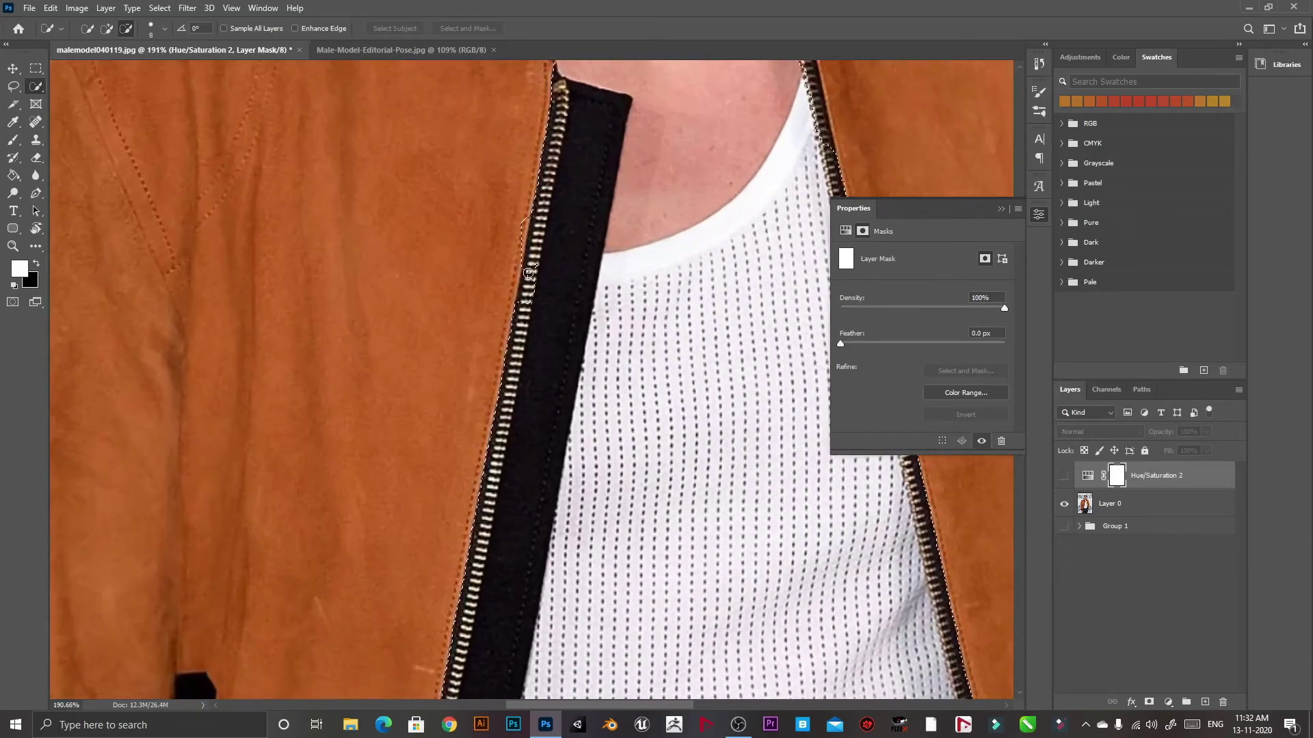
pyautogui.scroll(-4, 524, 314)
pyautogui.scroll(2, 494, 339)
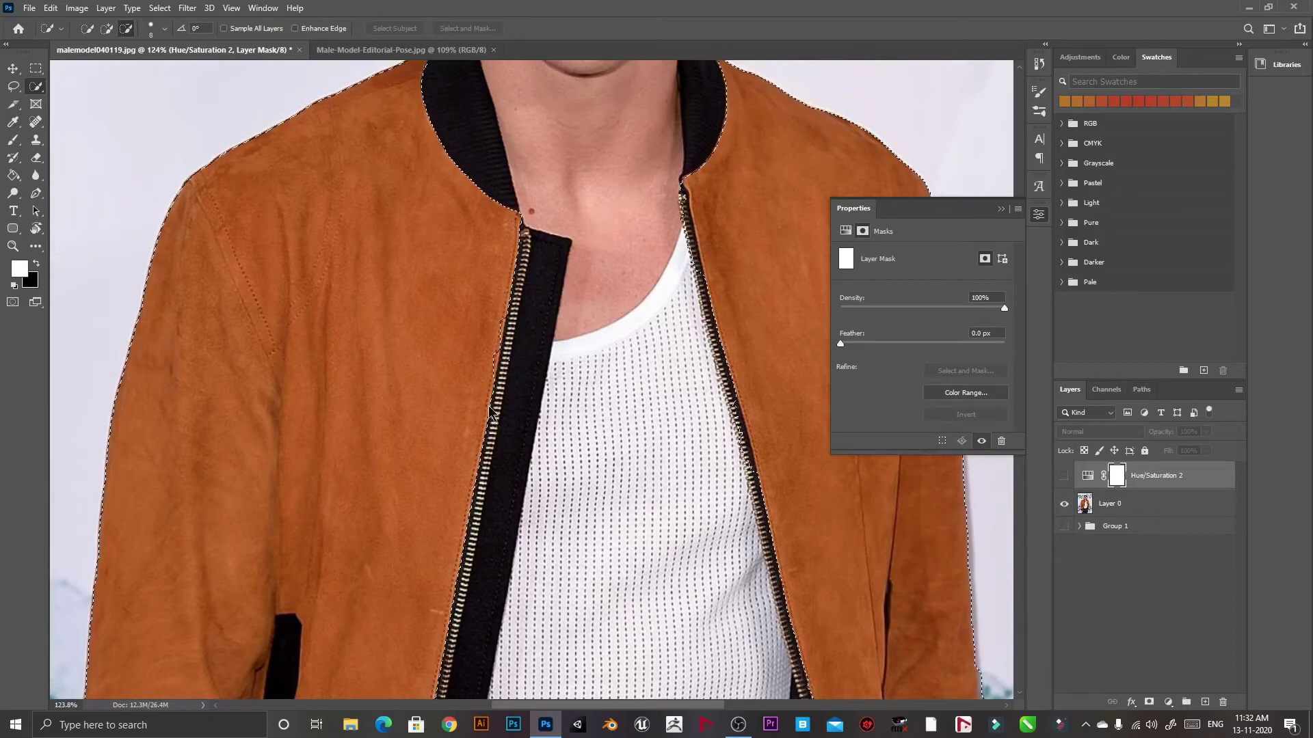
pyautogui.scroll(-2, 478, 409)
pyautogui.scroll(-2, 478, 409)
pyautogui.scroll(4, 435, 528)
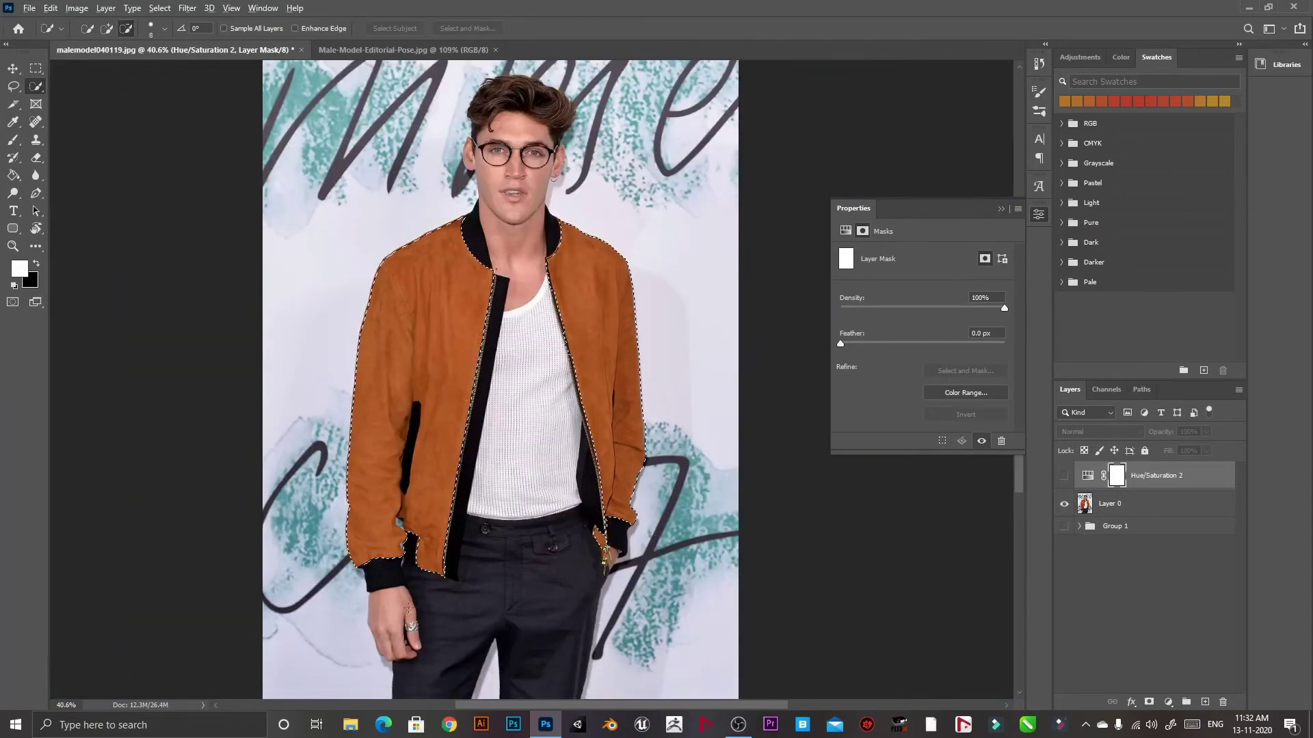
pyautogui.scroll(-1, 436, 528)
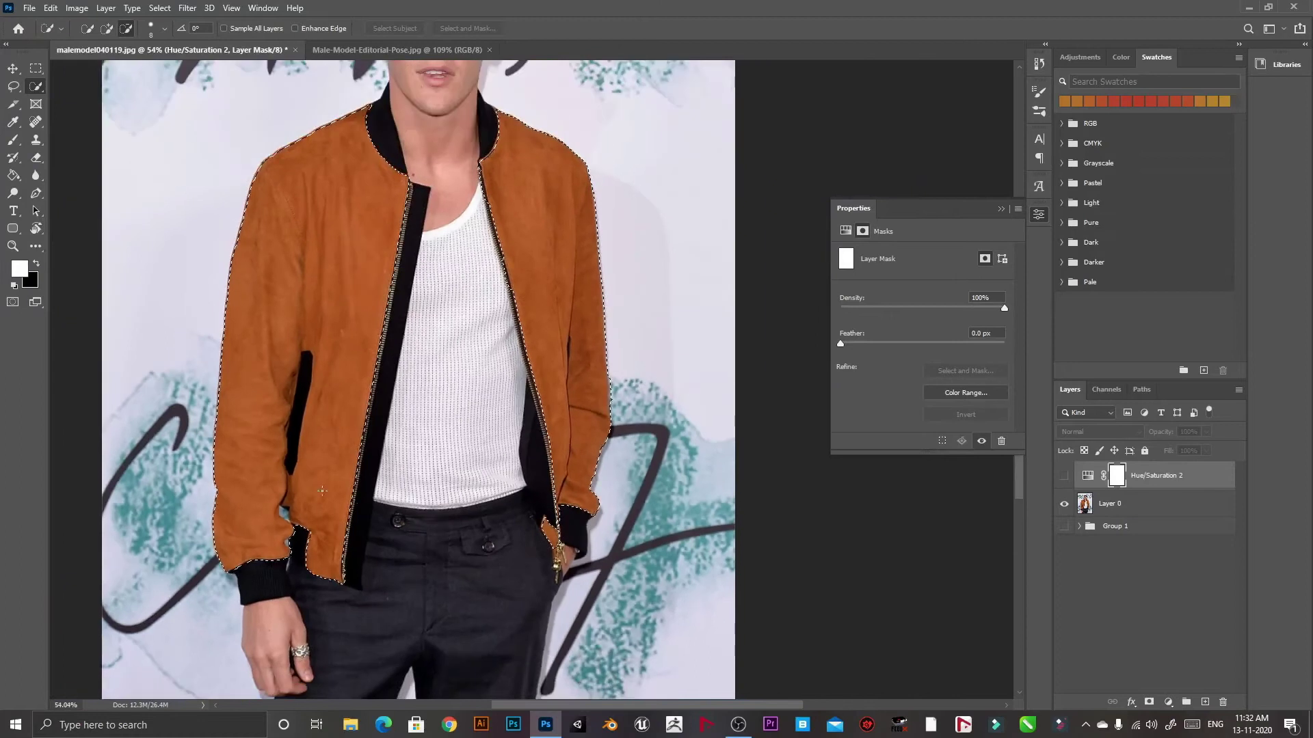
pyautogui.scroll(1, 435, 528)
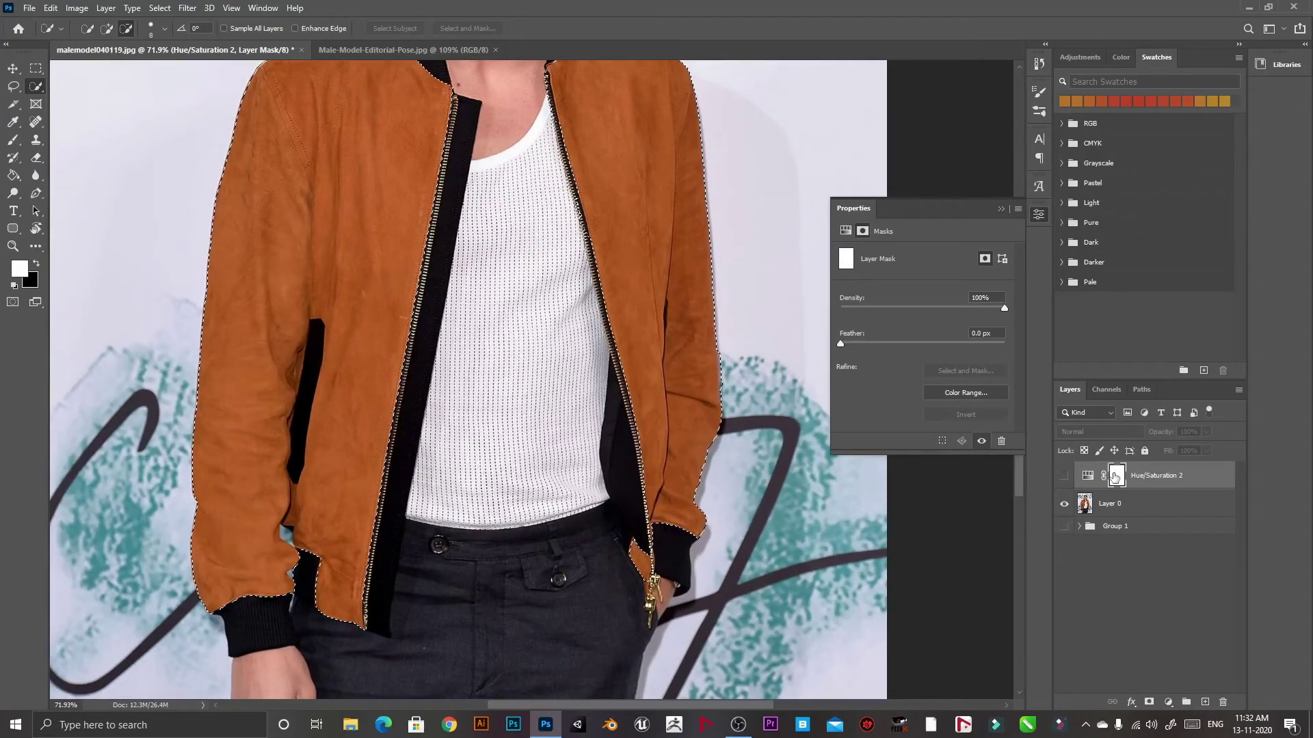
# Show the Hue/Saturation 2 layer and get the Paint Bucket ready with black as the foreground color.
pyautogui.click(1063, 475)
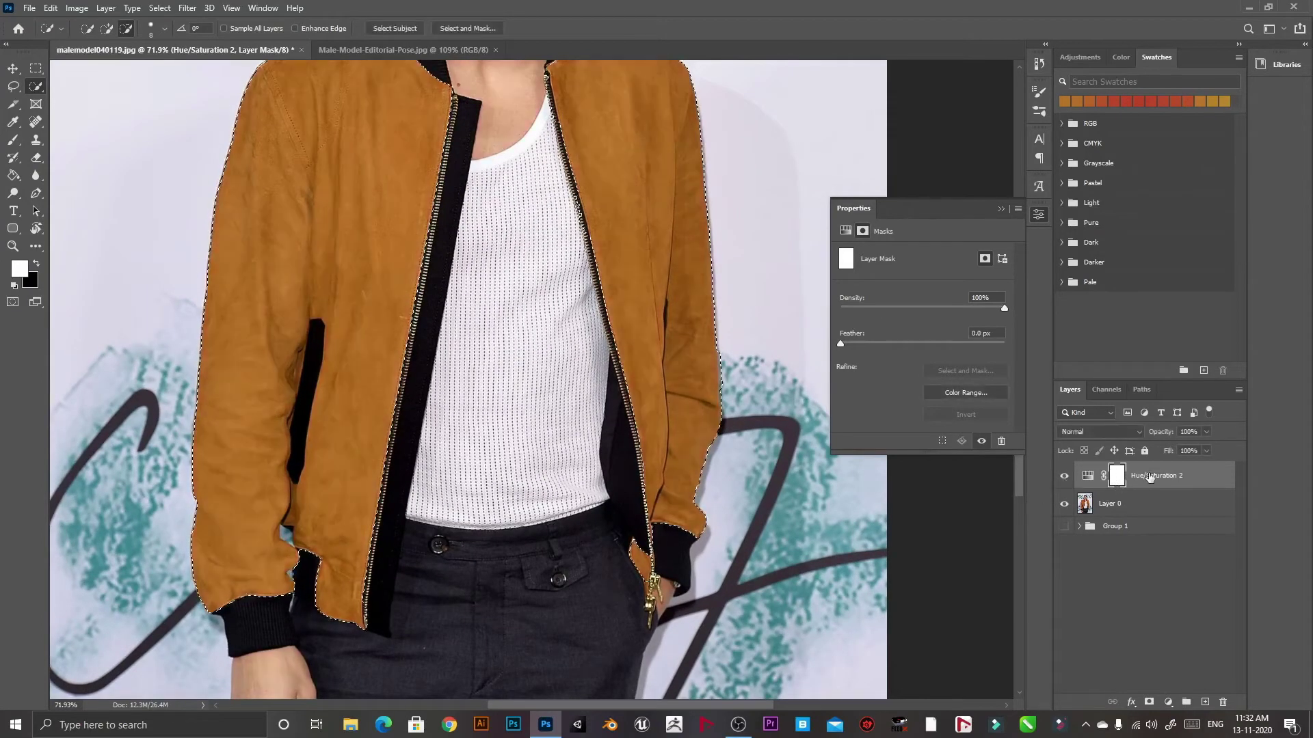
pyautogui.click(12, 178)
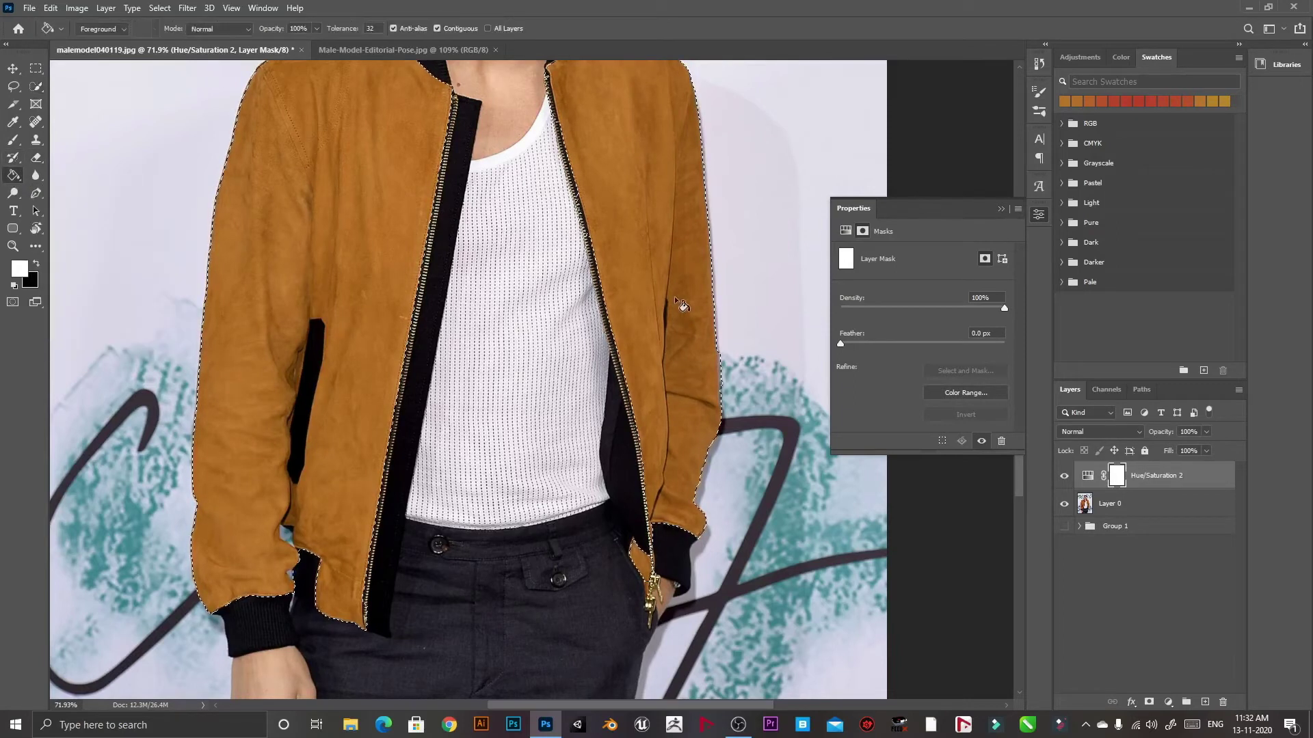
pyautogui.press('x')
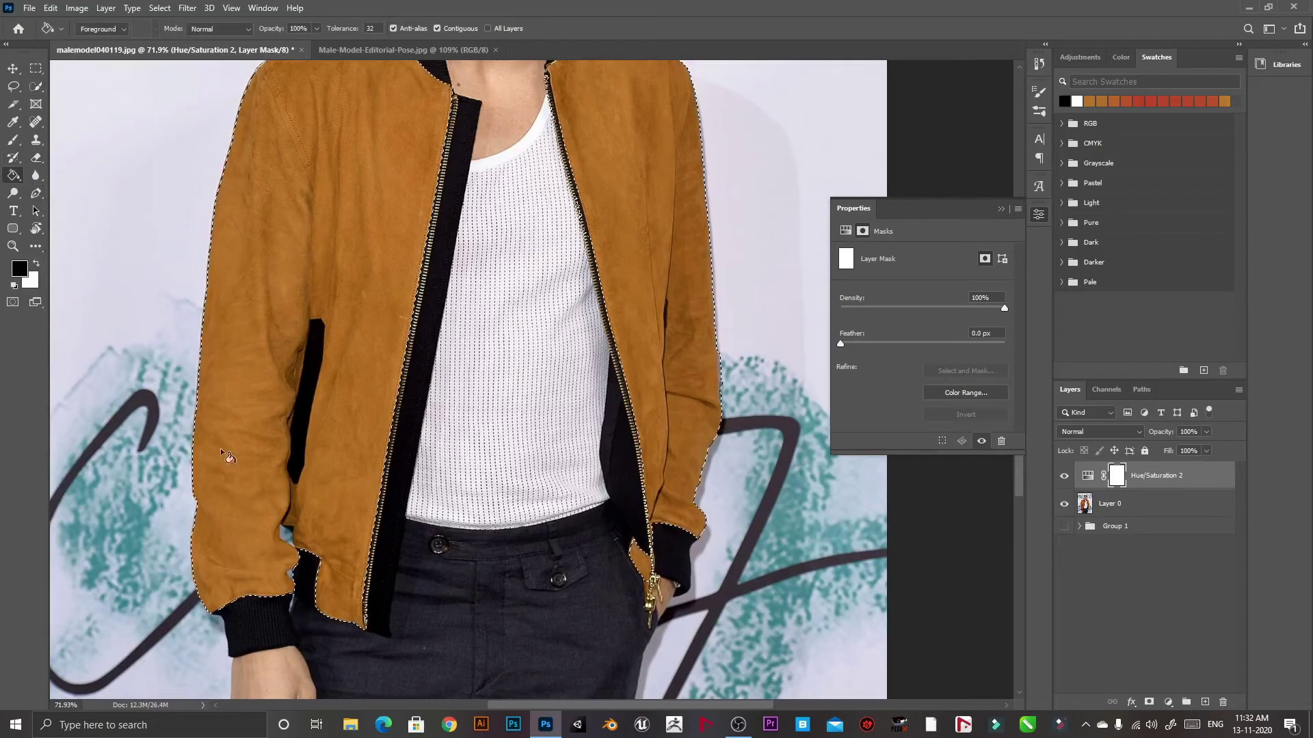
pyautogui.press('x')
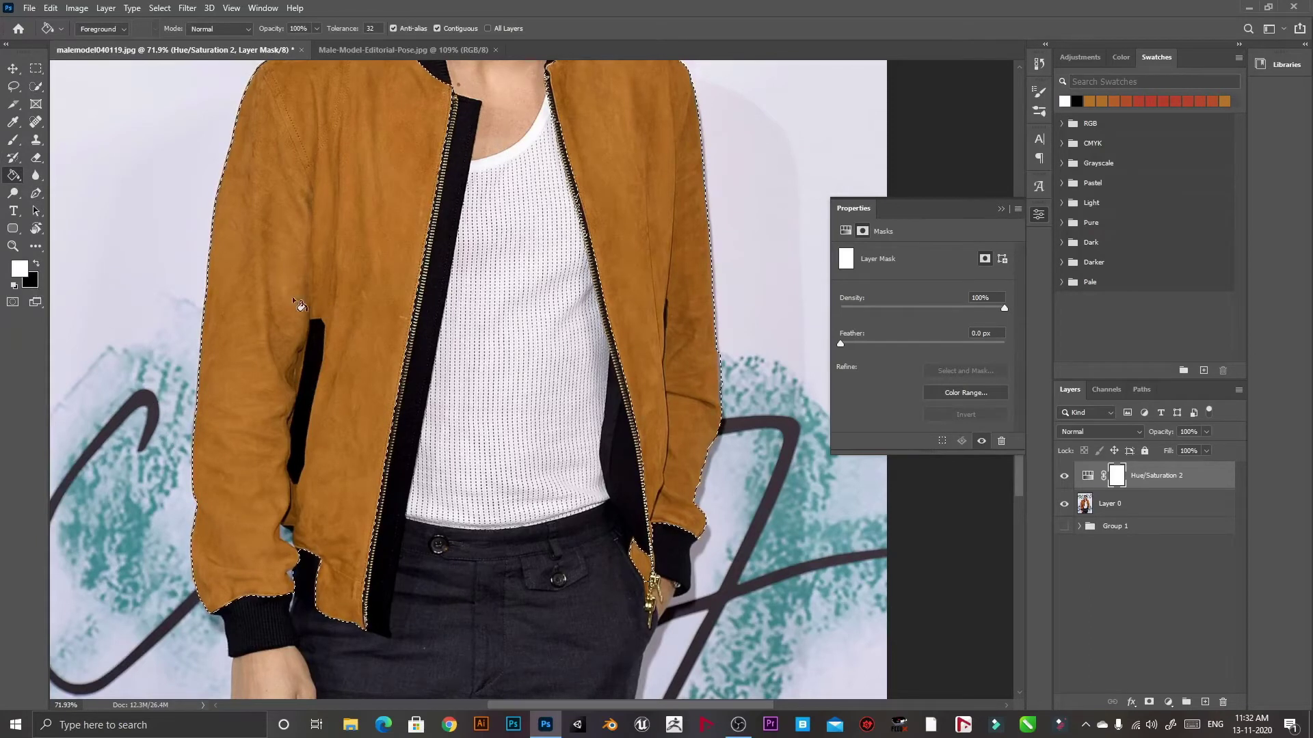
pyautogui.press('x')
pyautogui.press('x')
pyautogui.press('x')
# Try filling the jacket selection with black on the Hue/Saturation 2 mask and shifting the layer's master hue.
pyautogui.click(647, 224)
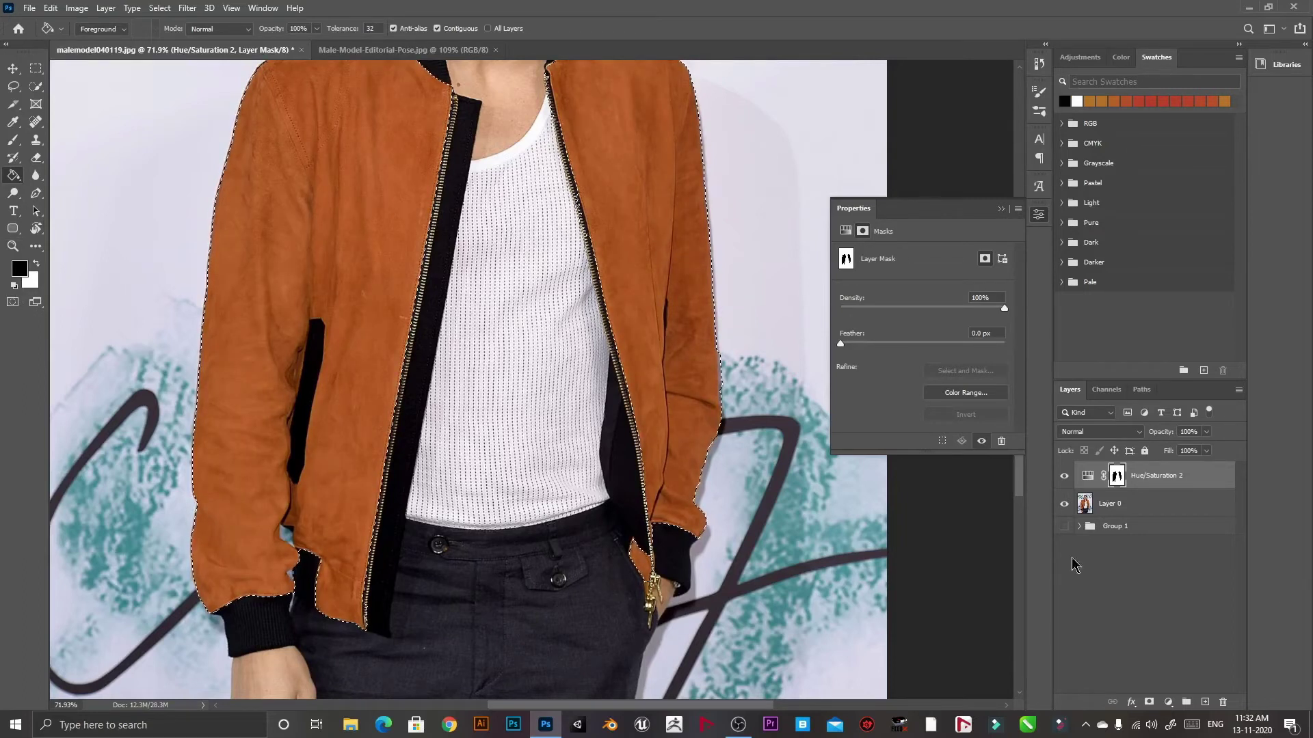
pyautogui.click(1087, 476)
pyautogui.scroll(-2, 827, 428)
pyautogui.moveTo(922, 305); pyautogui.dragTo(780, 286)
pyautogui.rightClick(1119, 476)
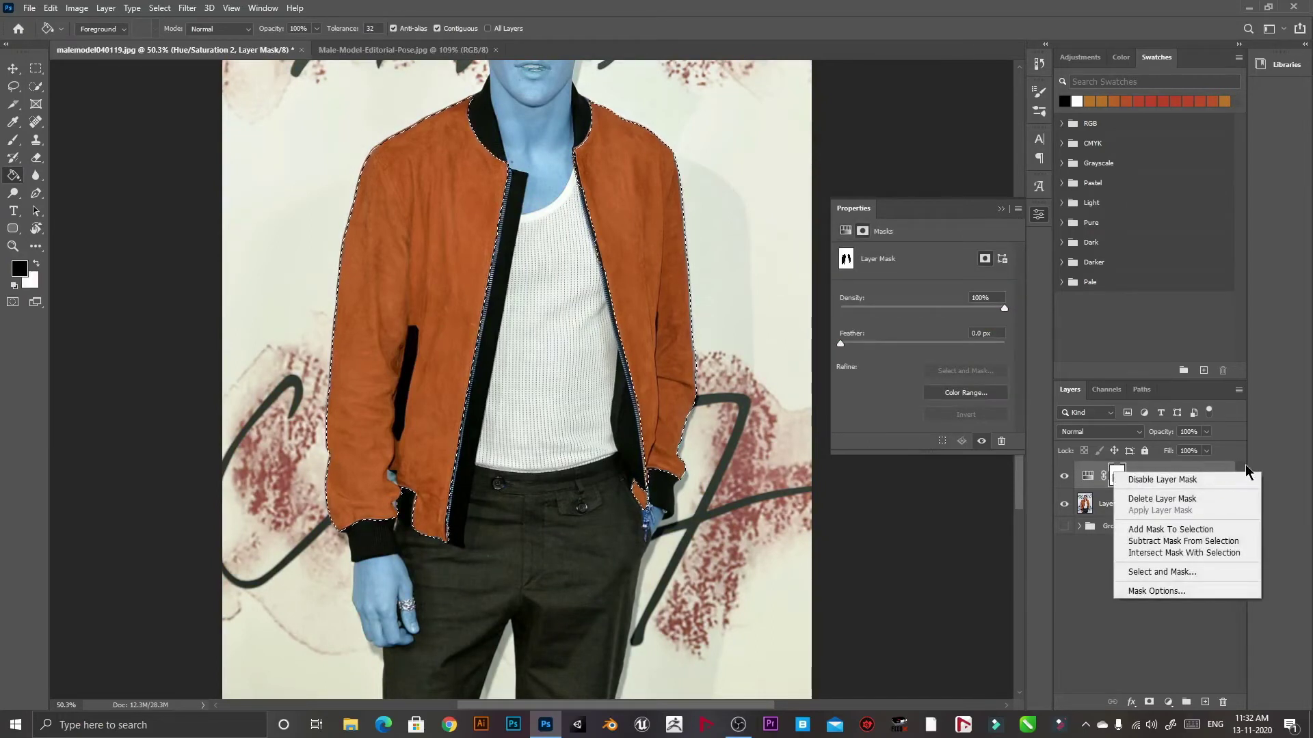
pyautogui.press('Escape')
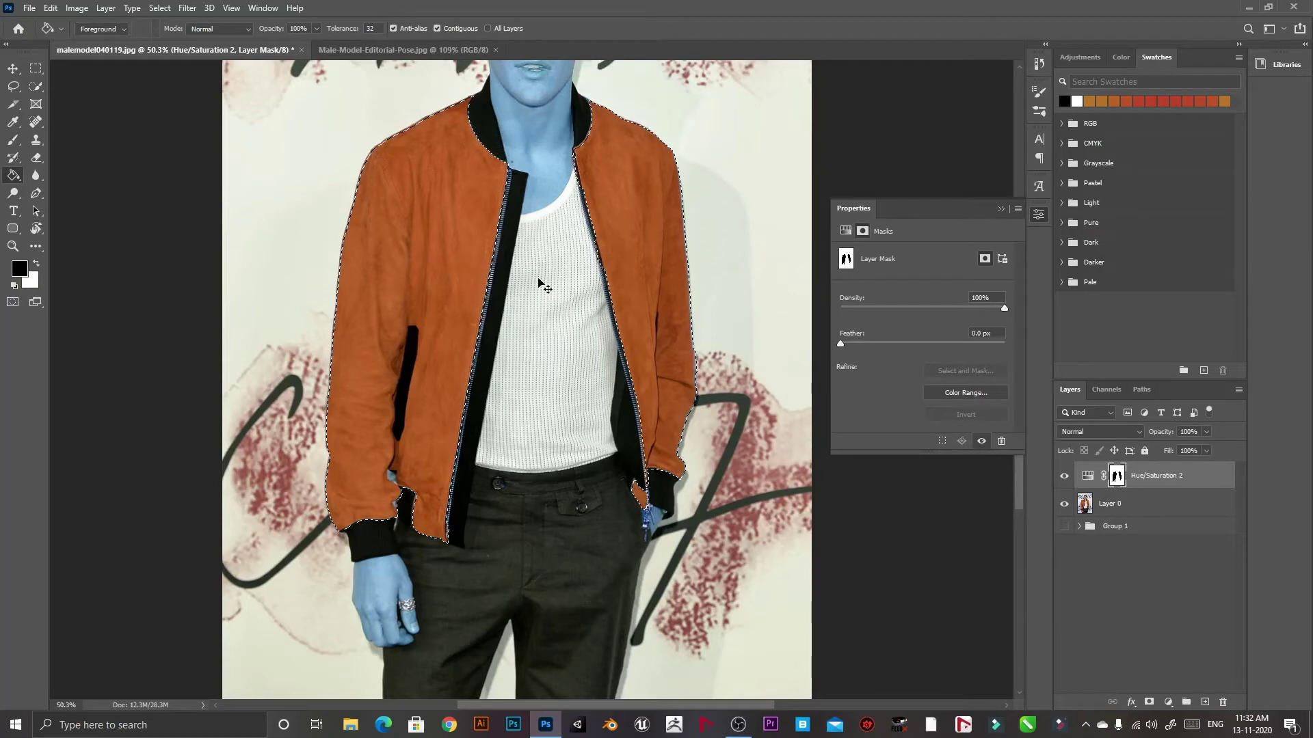
pyautogui.click(574, 286)
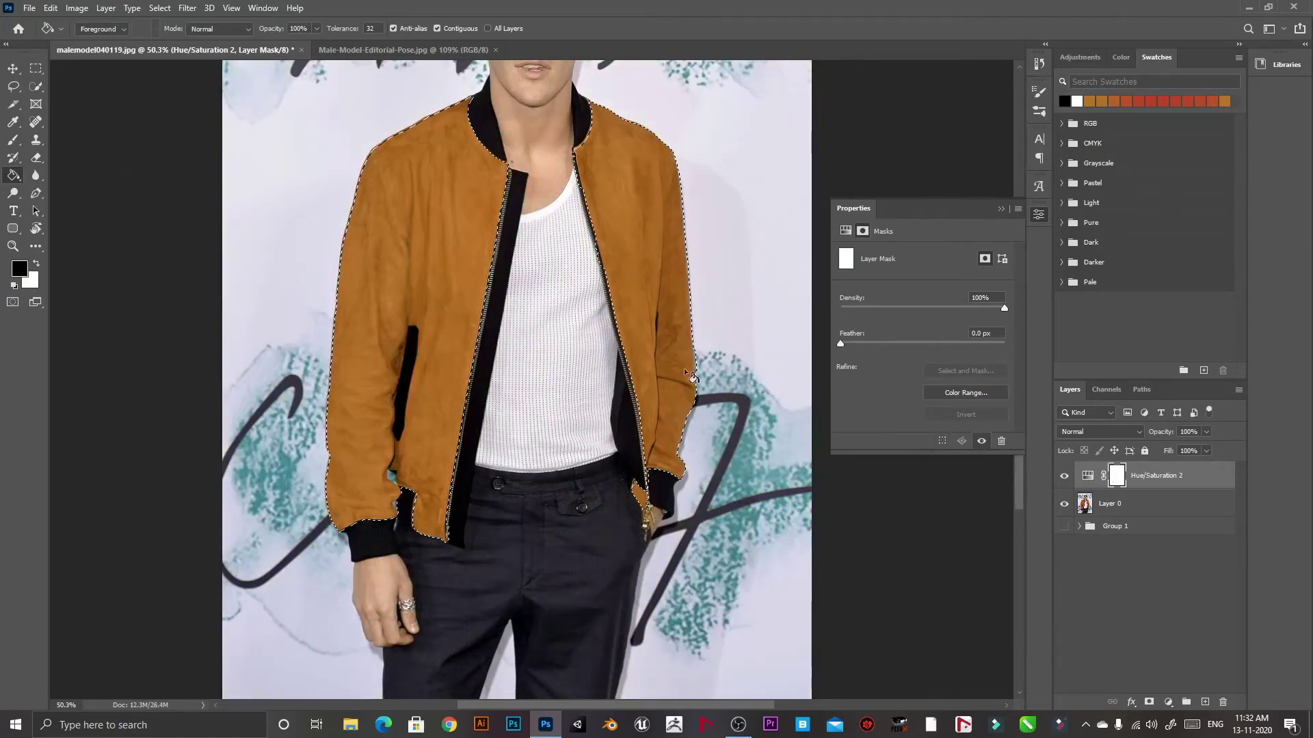
# Invert the jacket selection and fill everything outside the jacket with black on the Hue/Saturation 2 mask.
pyautogui.click(36, 68)
pyautogui.rightClick(492, 177)
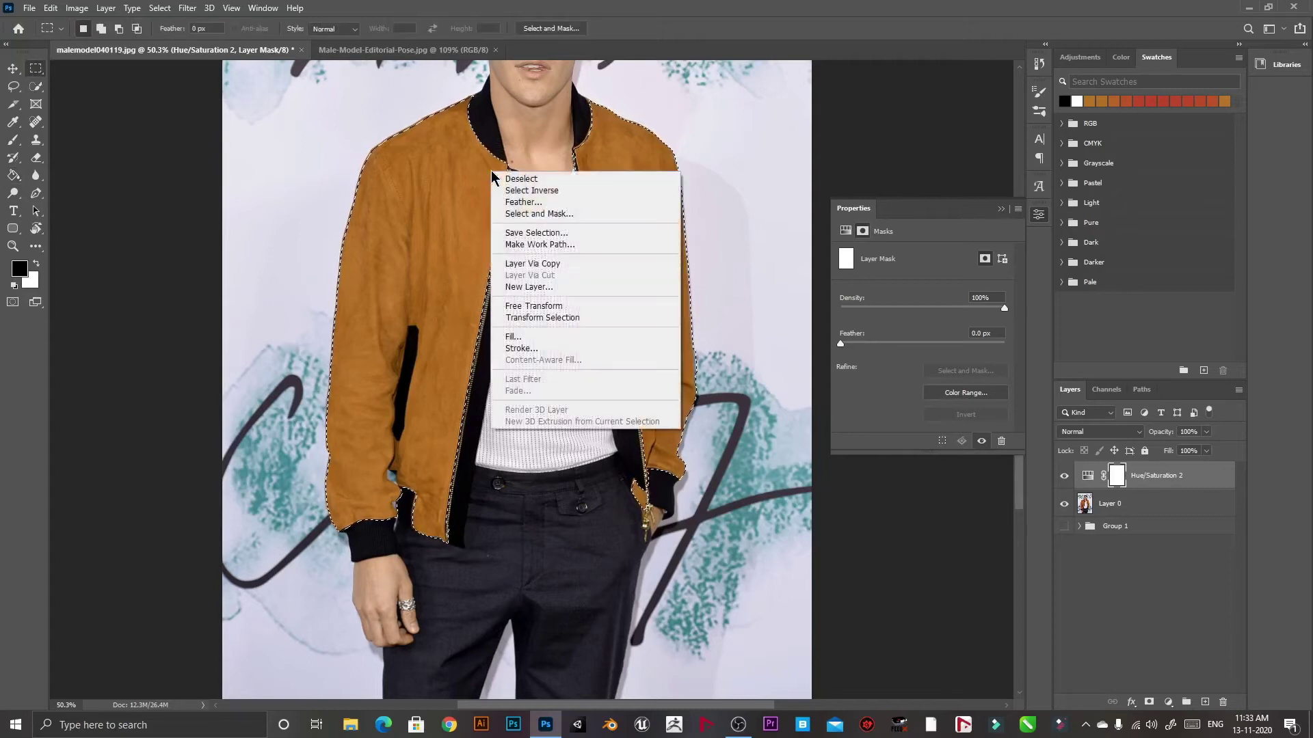
pyautogui.rightClick(465, 151)
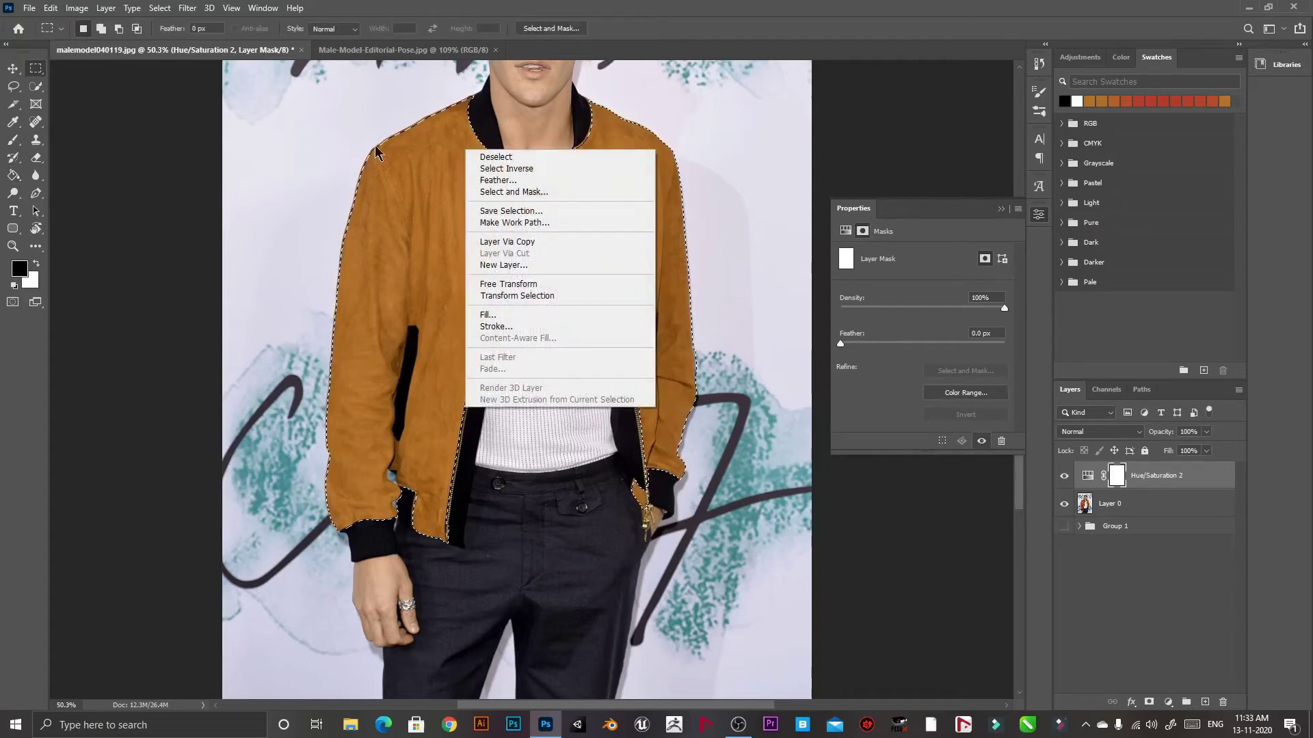
pyautogui.click(36, 71)
pyautogui.rightClick(406, 186)
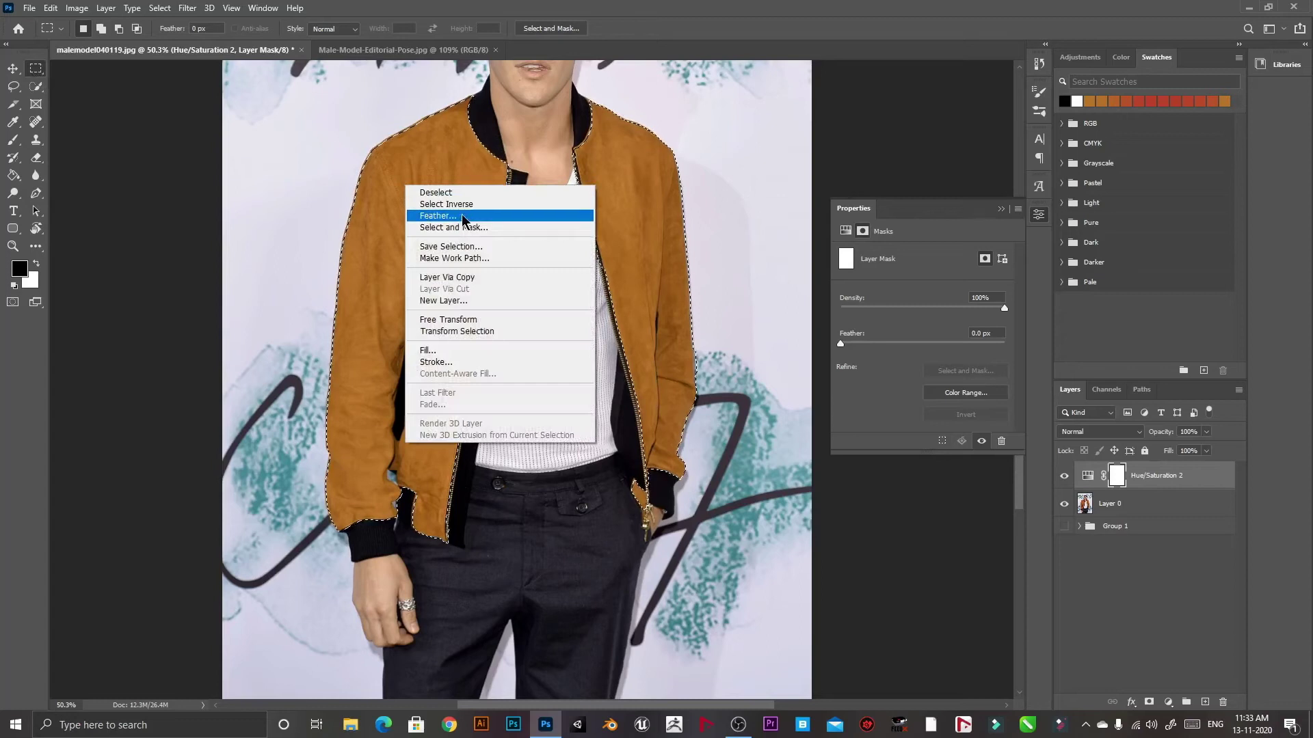
pyautogui.click(508, 204)
pyautogui.press('g')
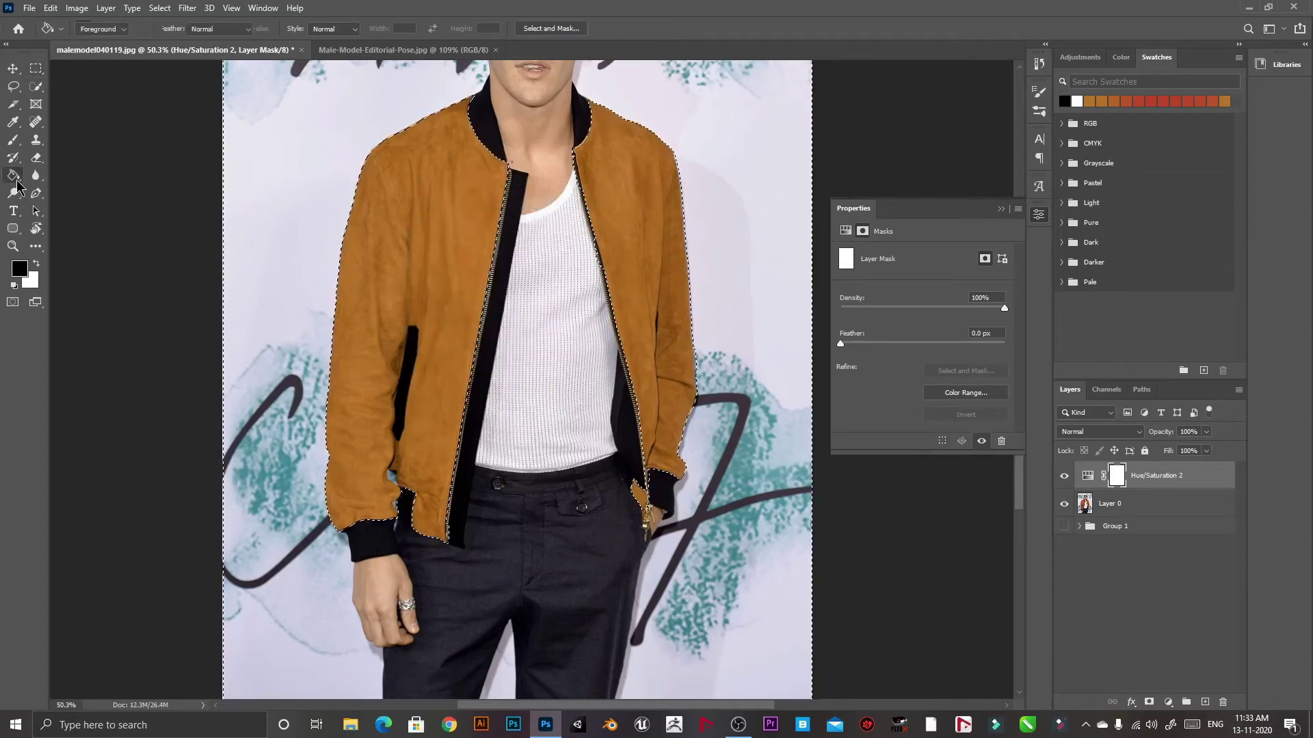
pyautogui.click(275, 231)
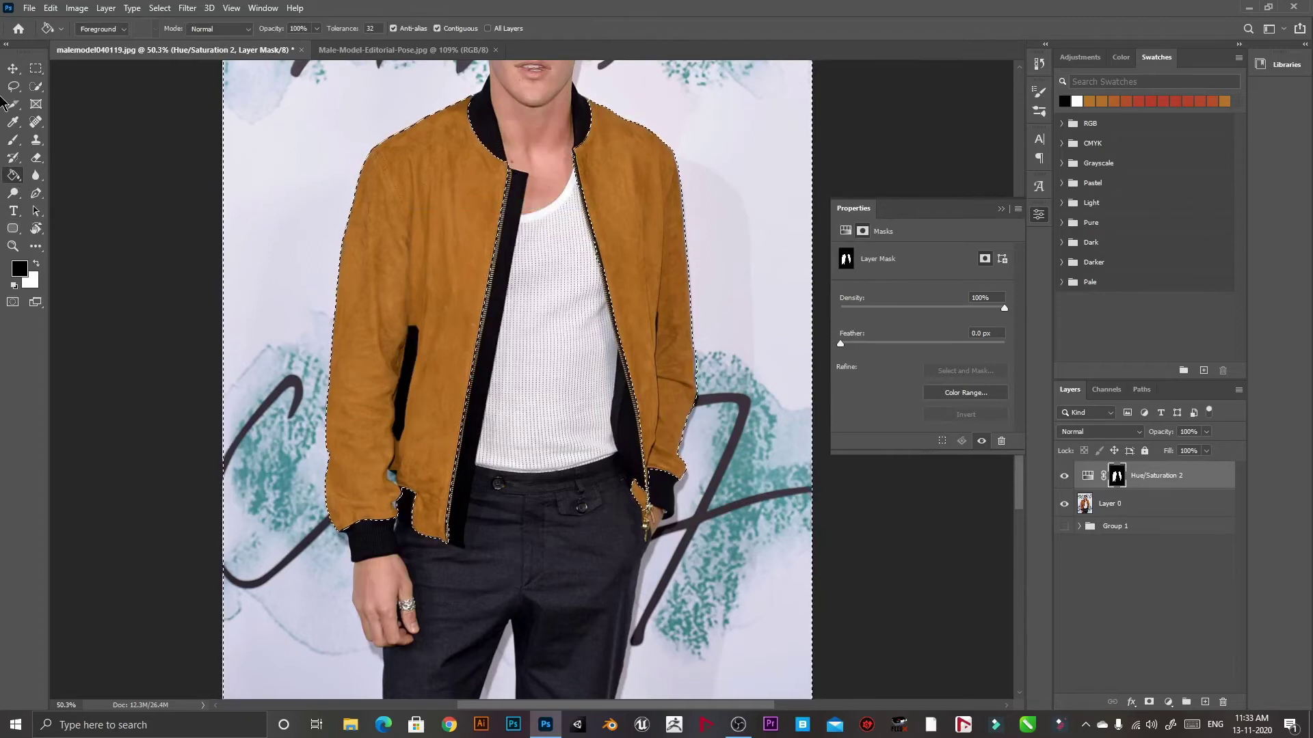
# Clear the inverted selection.
pyautogui.click(37, 68)
pyautogui.rightClick(634, 205)
pyautogui.click(657, 216)
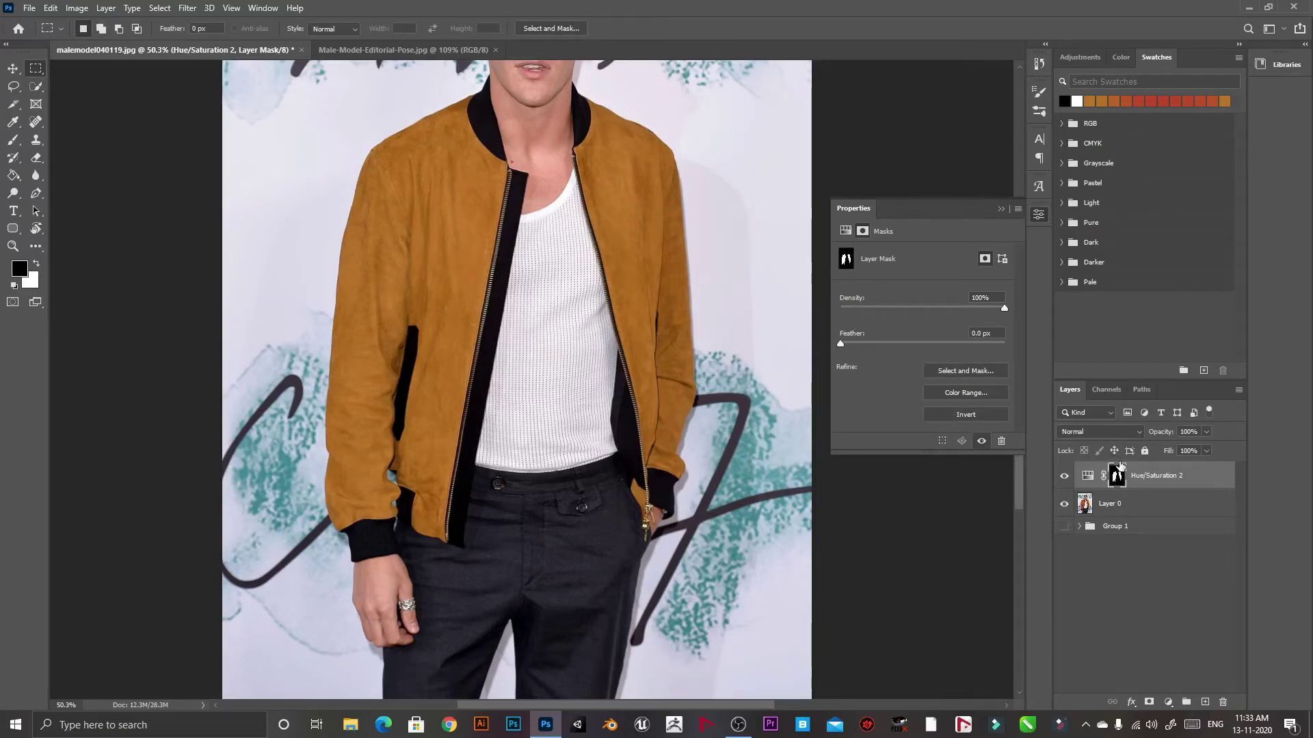
# Try a master hue of -145 on the Hue/Saturation 2 adjustment for a blue jacket.
pyautogui.click(1087, 477)
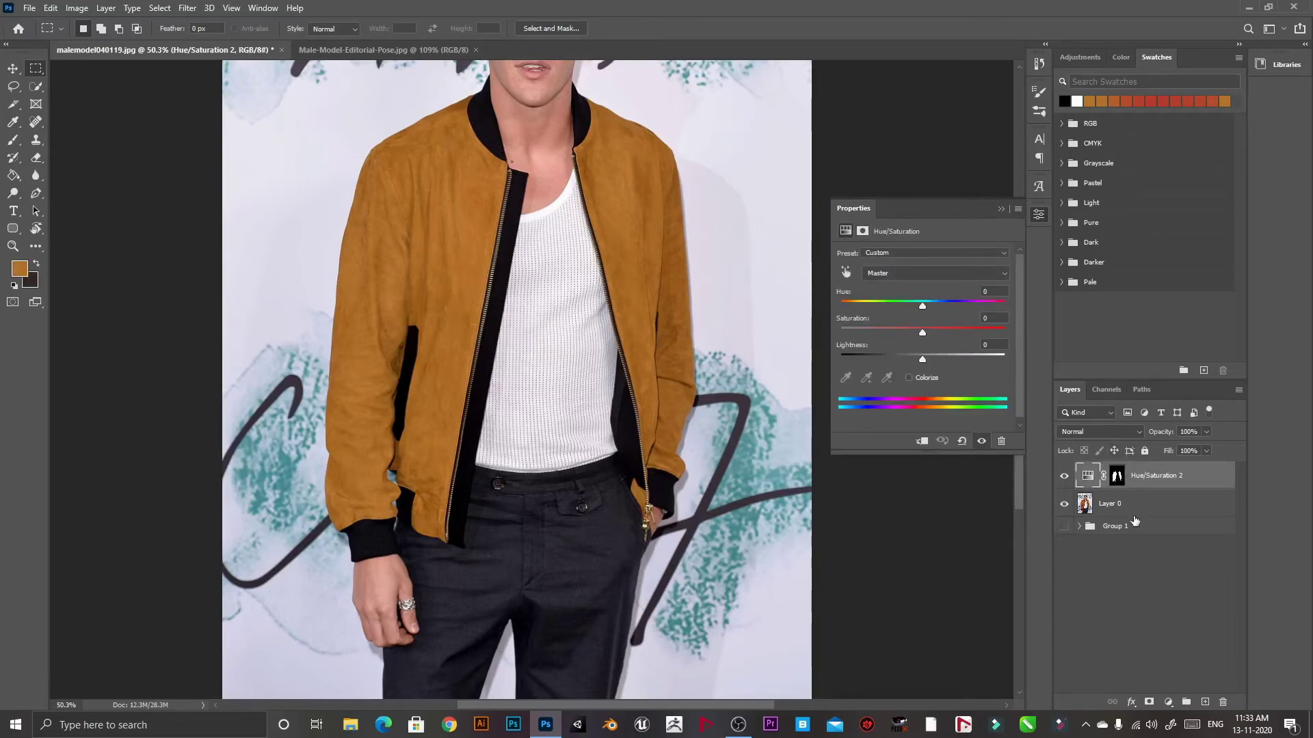
pyautogui.click(1118, 477)
pyautogui.click(1087, 479)
pyautogui.moveTo(914, 306); pyautogui.dragTo(853, 299)
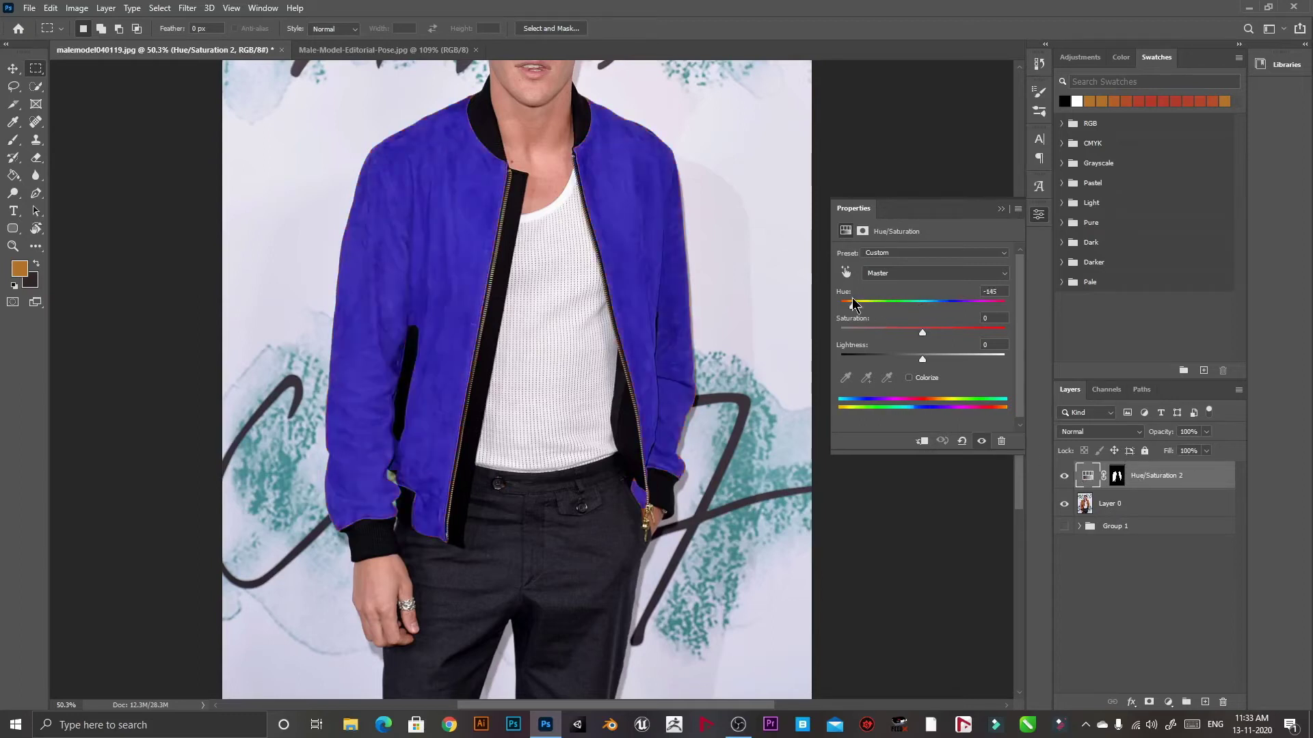
pyautogui.scroll(-3, 408, 343)
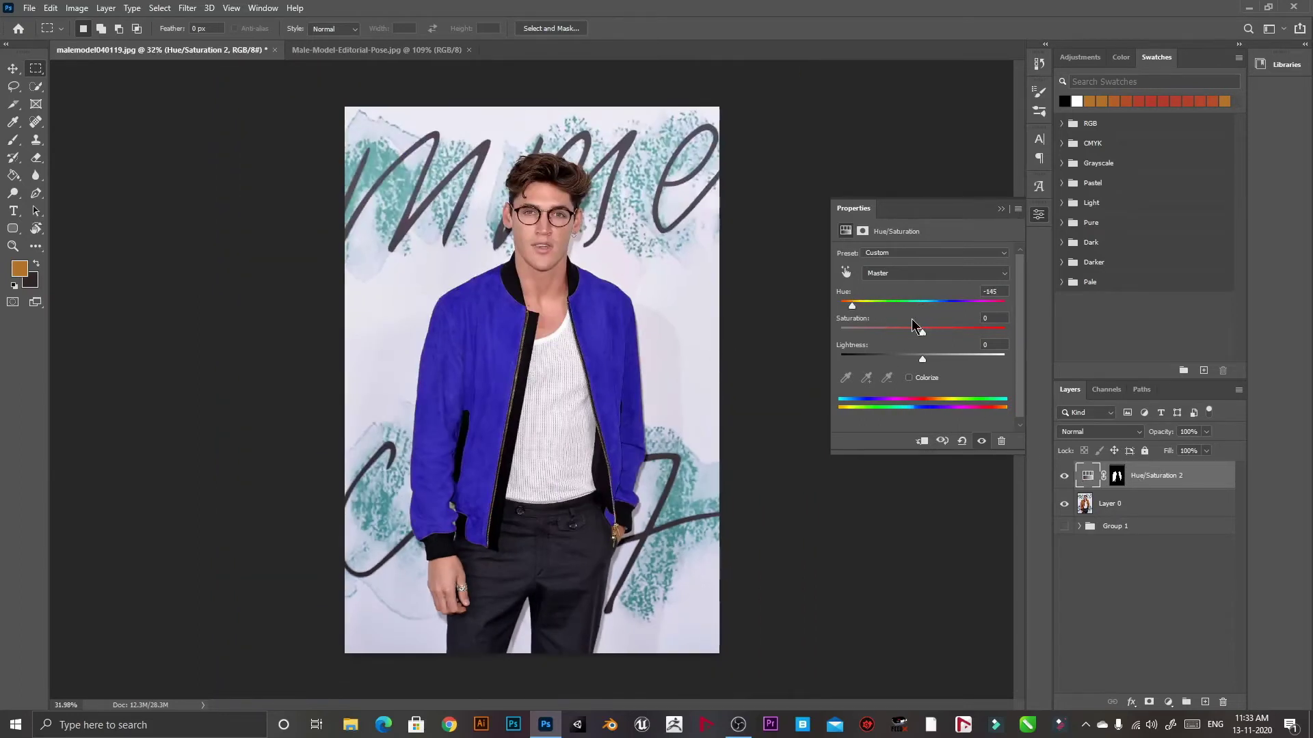
# Shift the master hue until the jacket is crimson red, close the adjustment settings and switch to the Move tool.
pyautogui.moveTo(847, 307); pyautogui.dragTo(896, 335)
pyautogui.click(1002, 209)
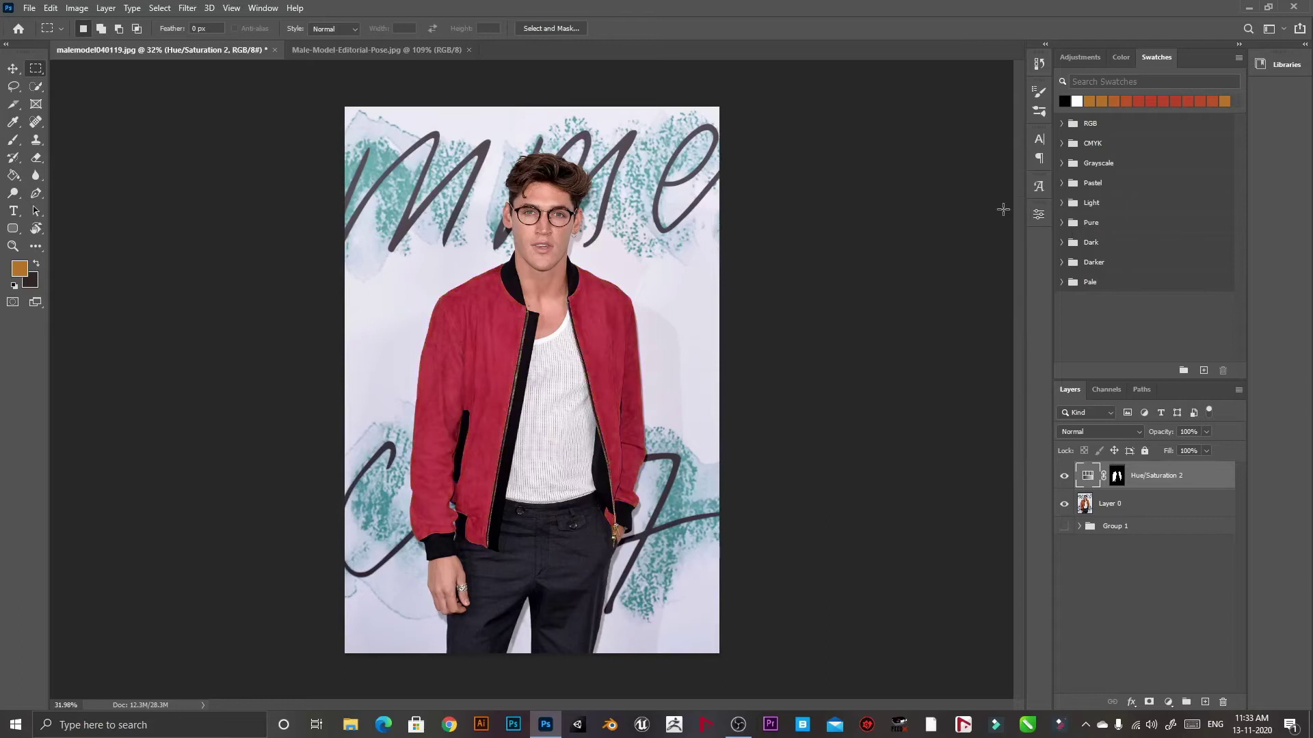
pyautogui.click(13, 69)
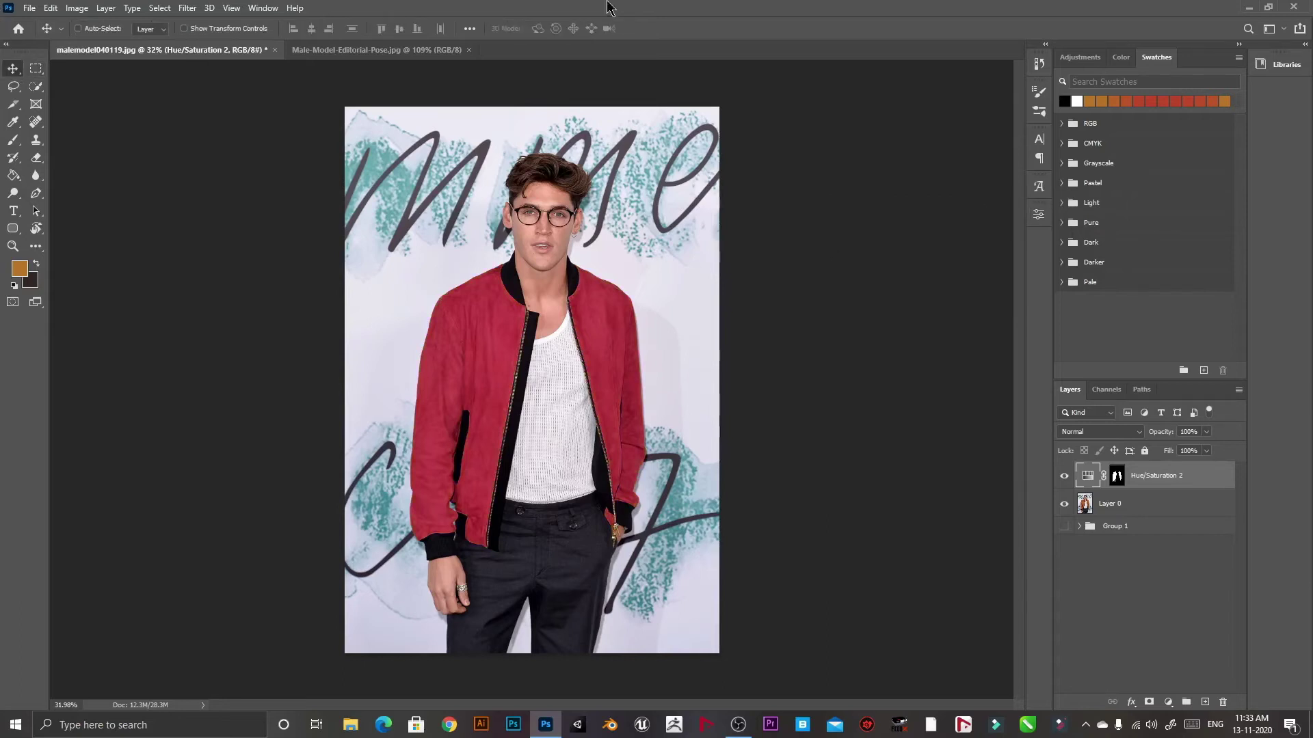
# Switch to the Male-Model-Editorial-Pose.jpg document and add a Hue/Saturation adjustment layer above its background.
pyautogui.click(419, 50)
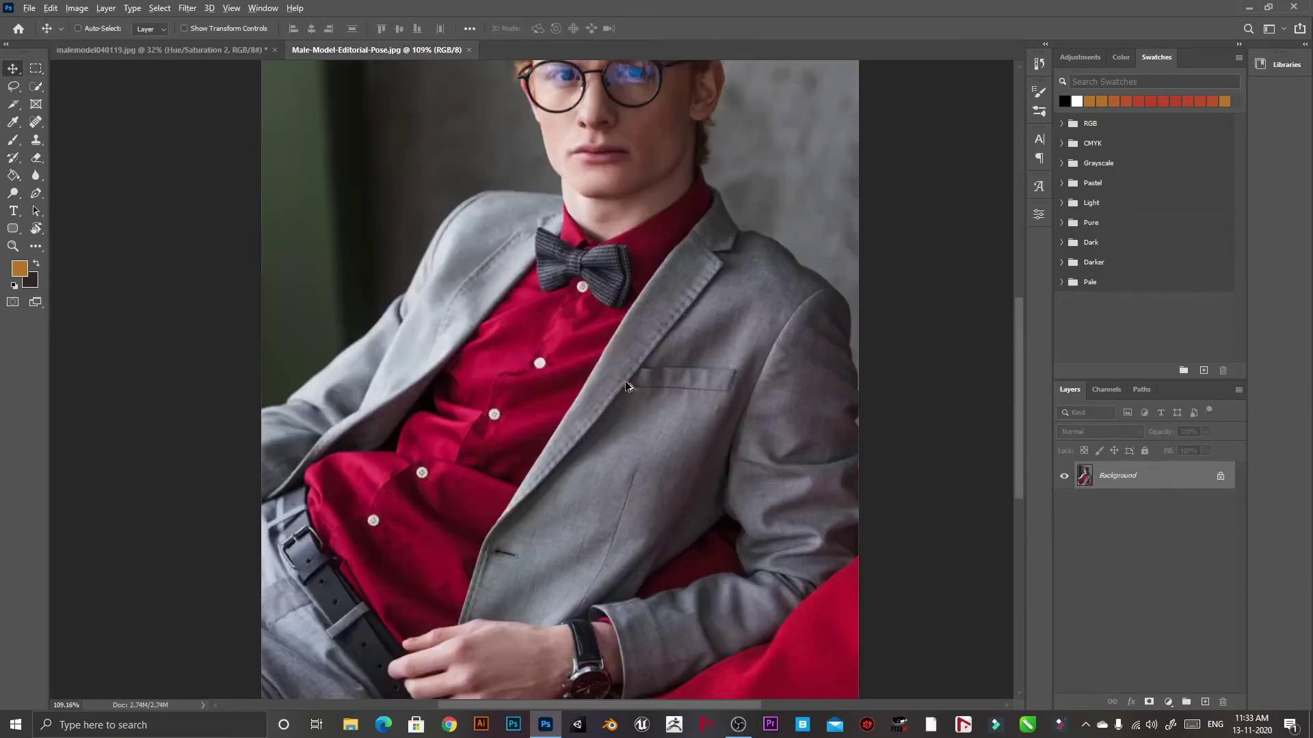
pyautogui.scroll(3, 574, 410)
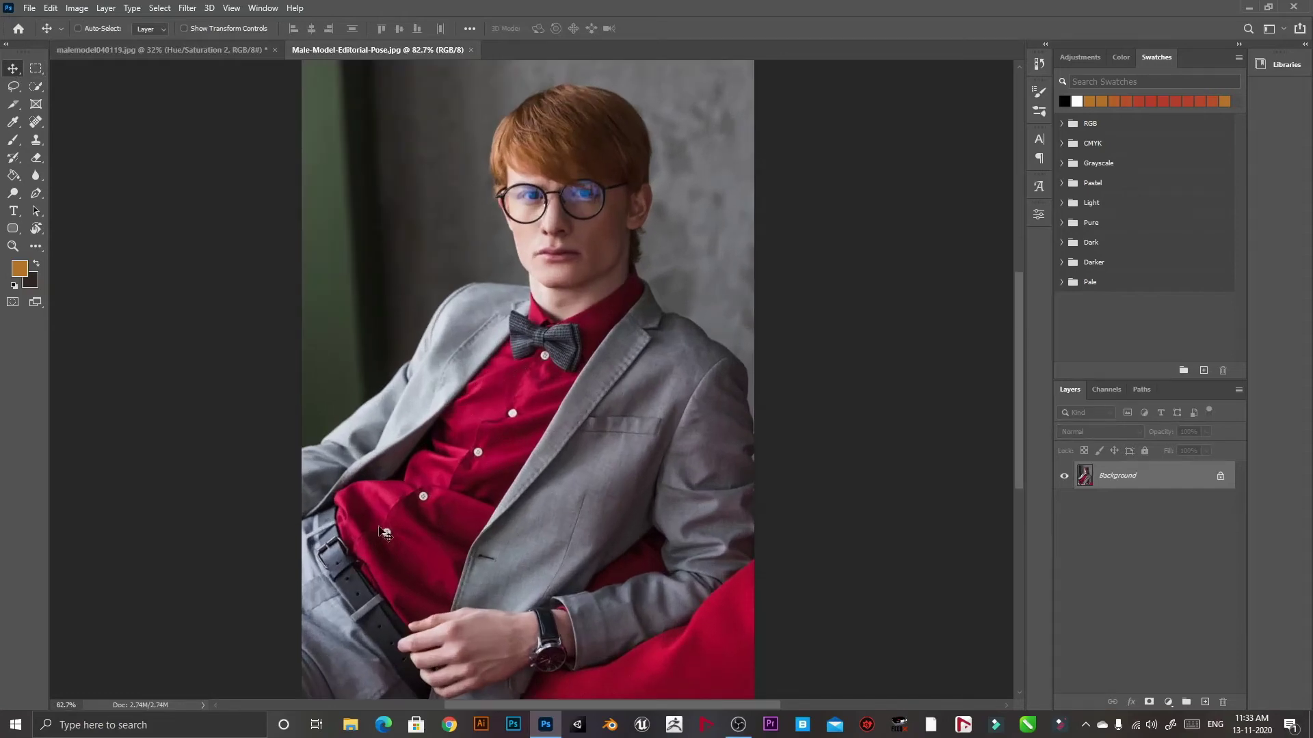
pyautogui.scroll(-2, 572, 458)
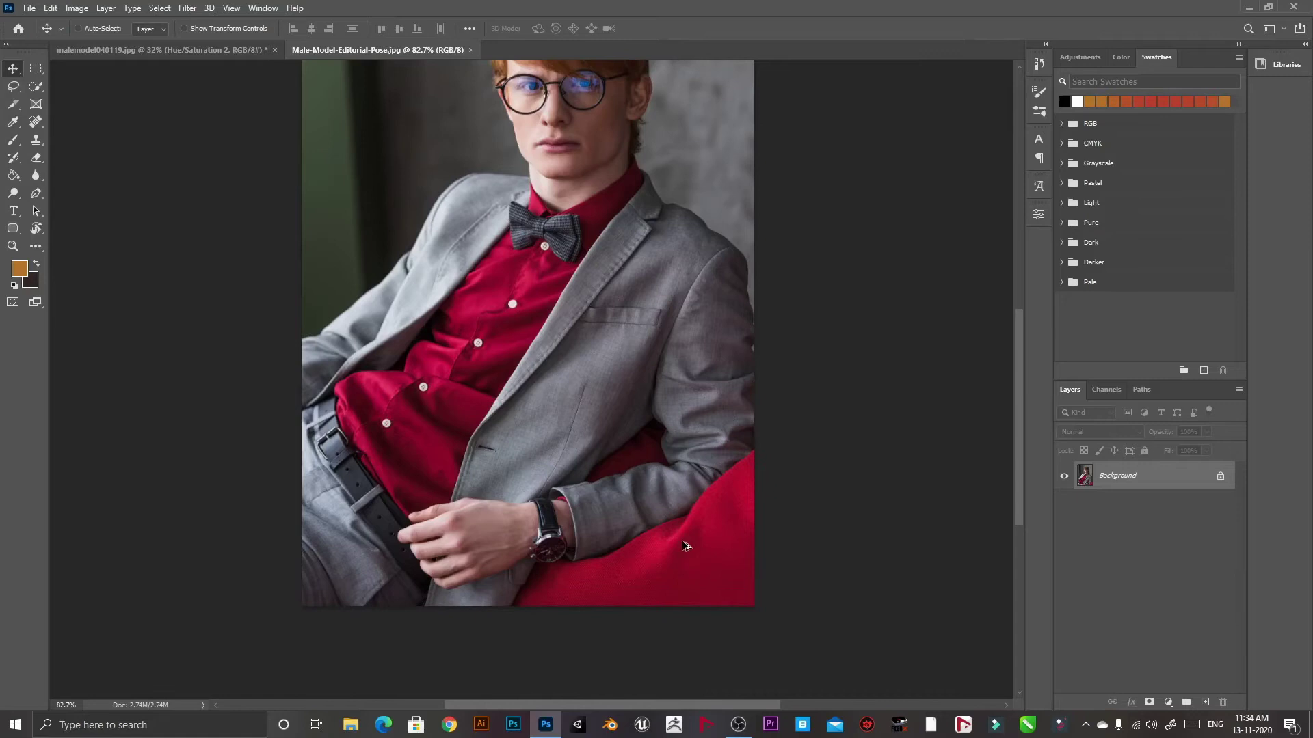
pyautogui.scroll(1, 684, 540)
pyautogui.scroll(-1, 689, 503)
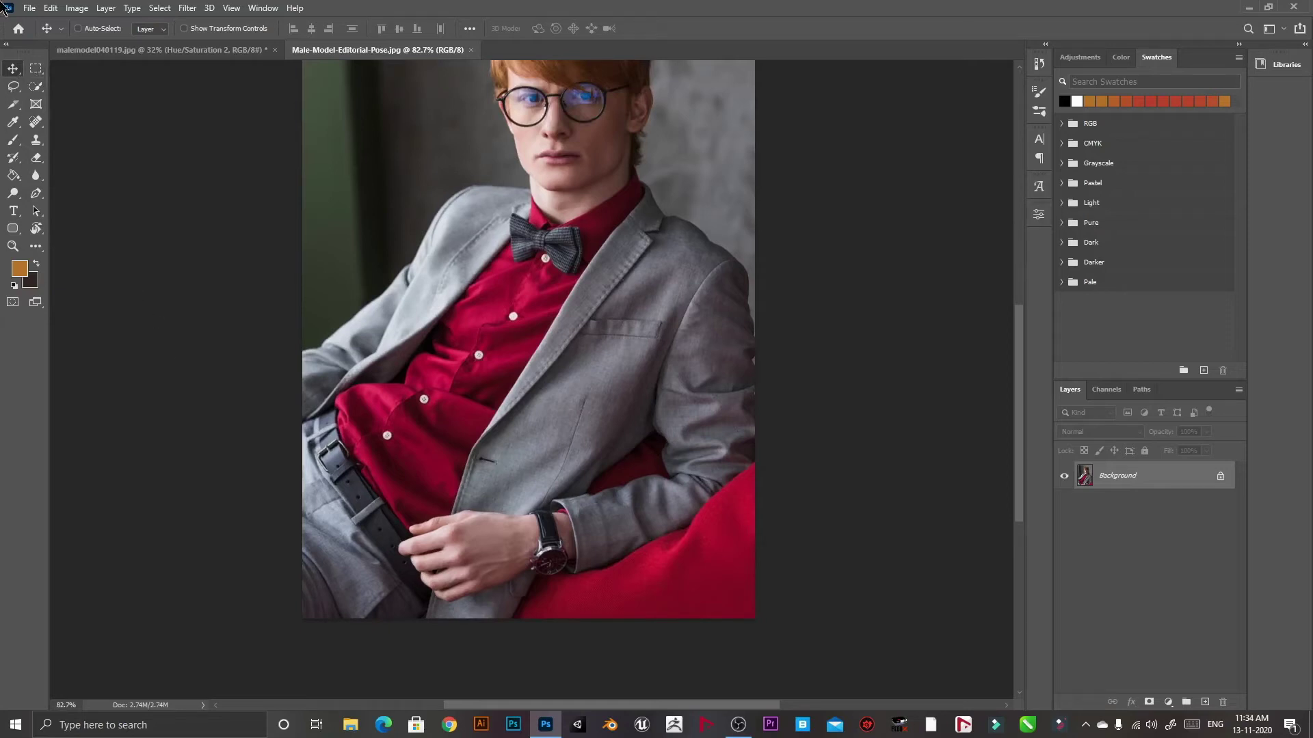
pyautogui.click(1168, 702)
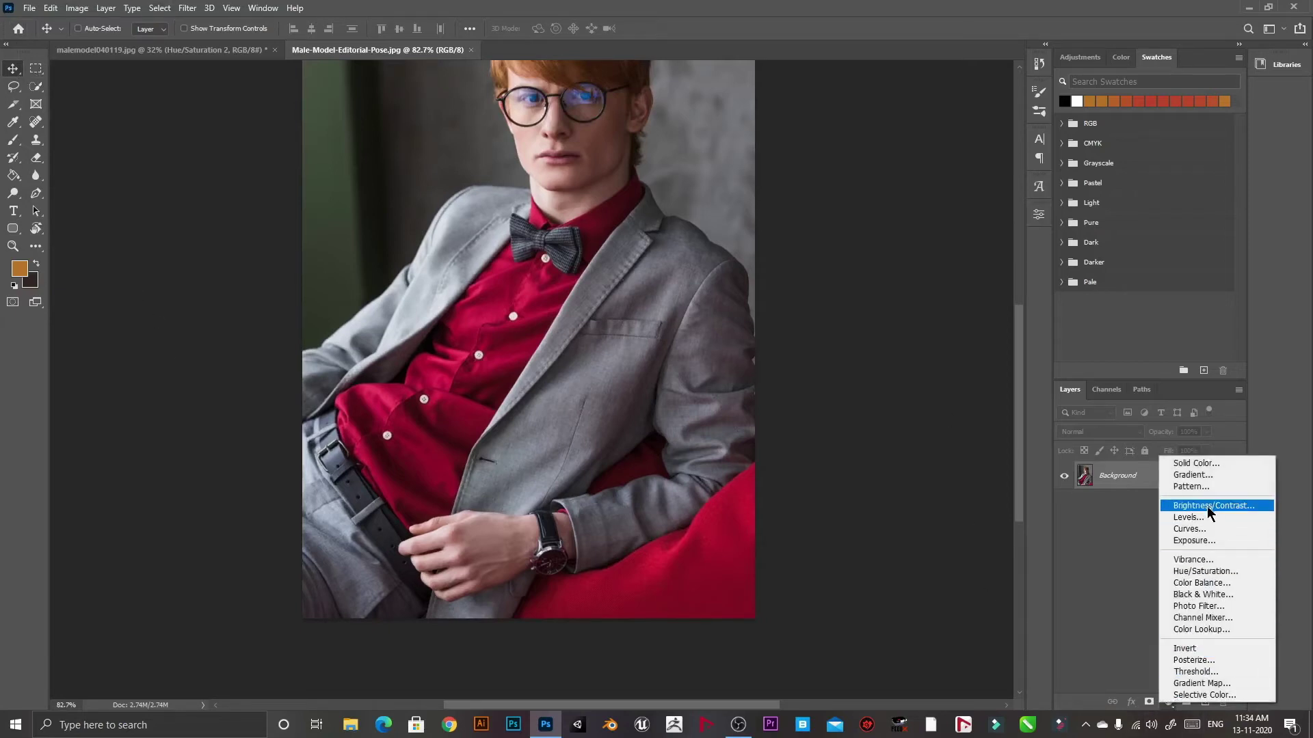
pyautogui.click(1209, 571)
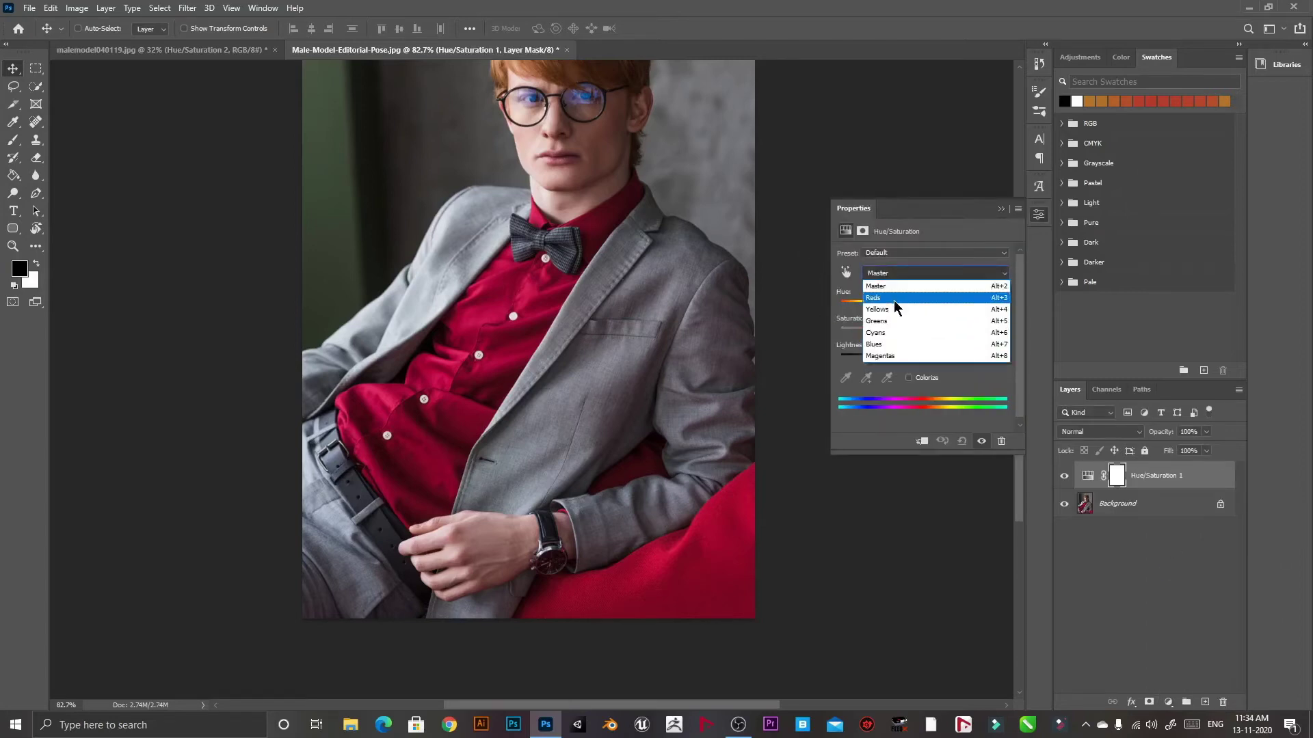
# Shift the Reds hue to +113 to turn the shirt green, and narrow the affected color range to 297°/326° – 348°\17°.
pyautogui.click(889, 298)
pyautogui.click(843, 379)
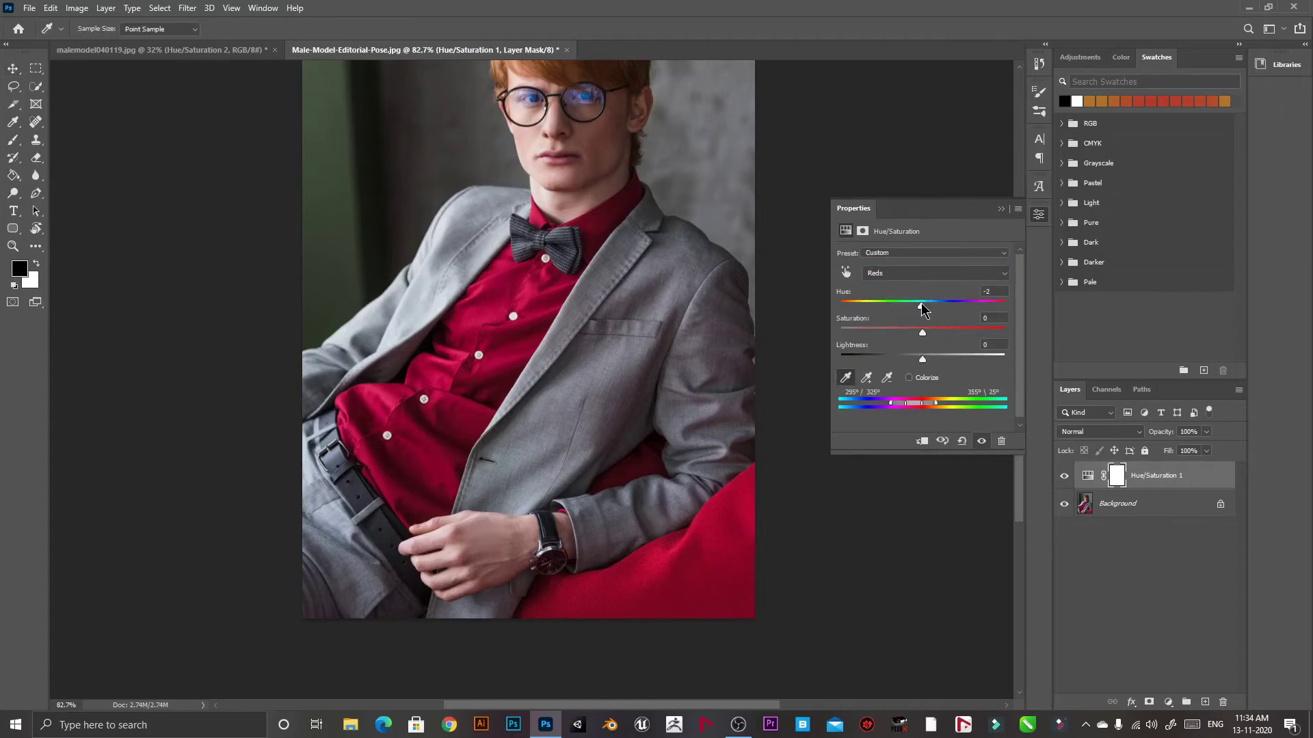
pyautogui.moveTo(940, 311); pyautogui.dragTo(983, 311)
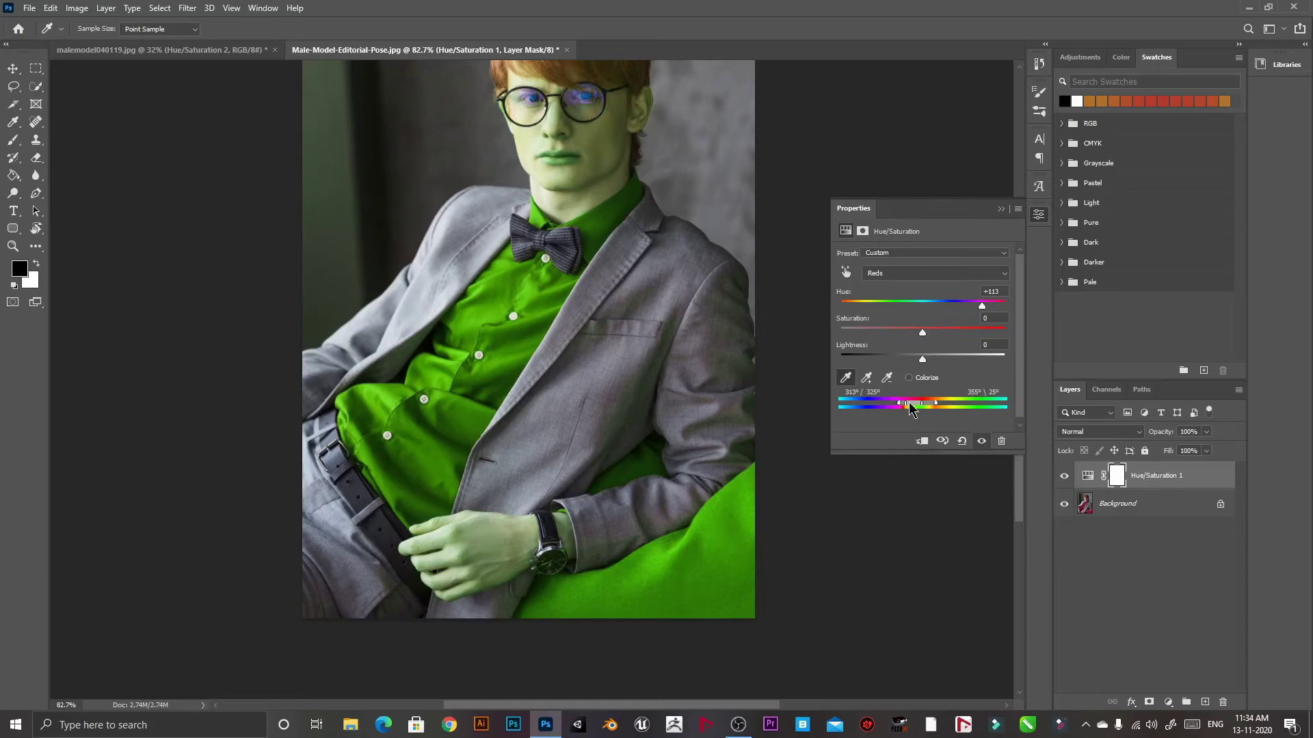
pyautogui.moveTo(917, 408); pyautogui.dragTo(914, 408)
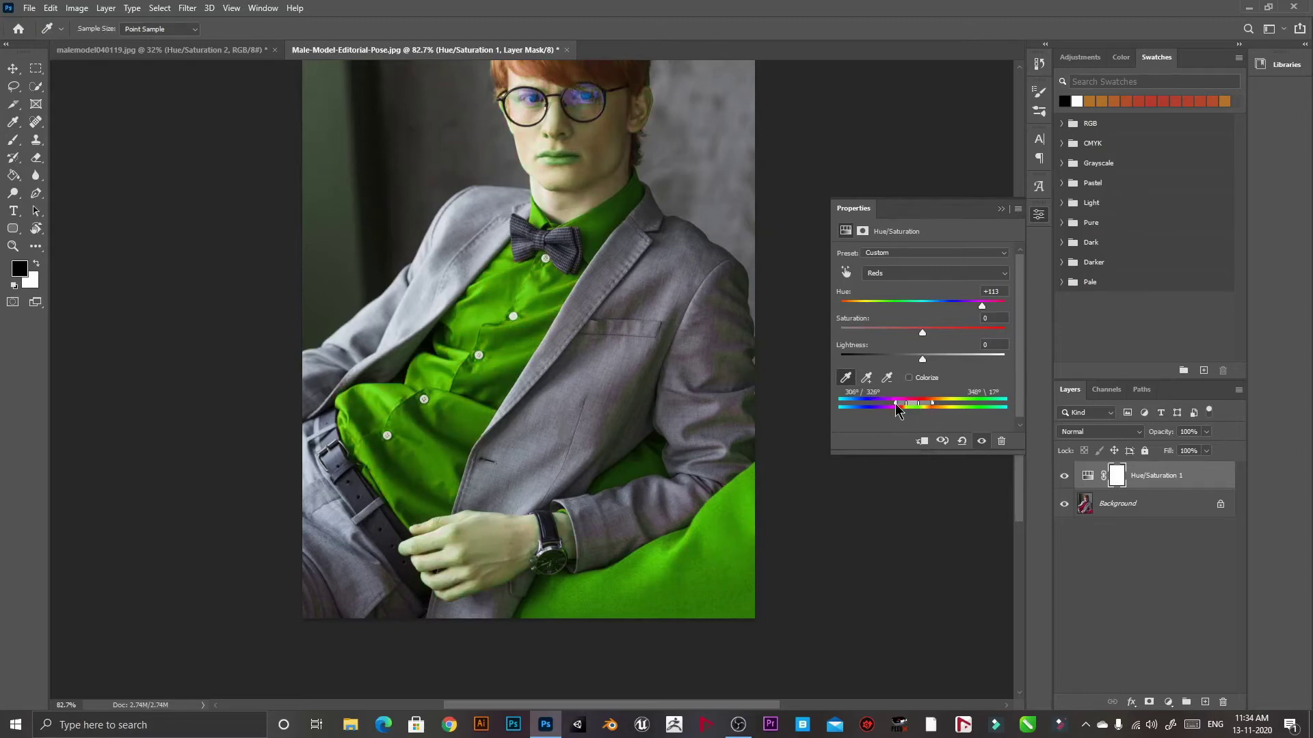
# Paint the Hue/Saturation 1 mask black over the model's face, neck and affected hair with a 90 px brush.
pyautogui.click(13, 139)
pyautogui.scroll(1, 589, 177)
pyautogui.scroll(-2, 589, 177)
pyautogui.scroll(2, 530, 215)
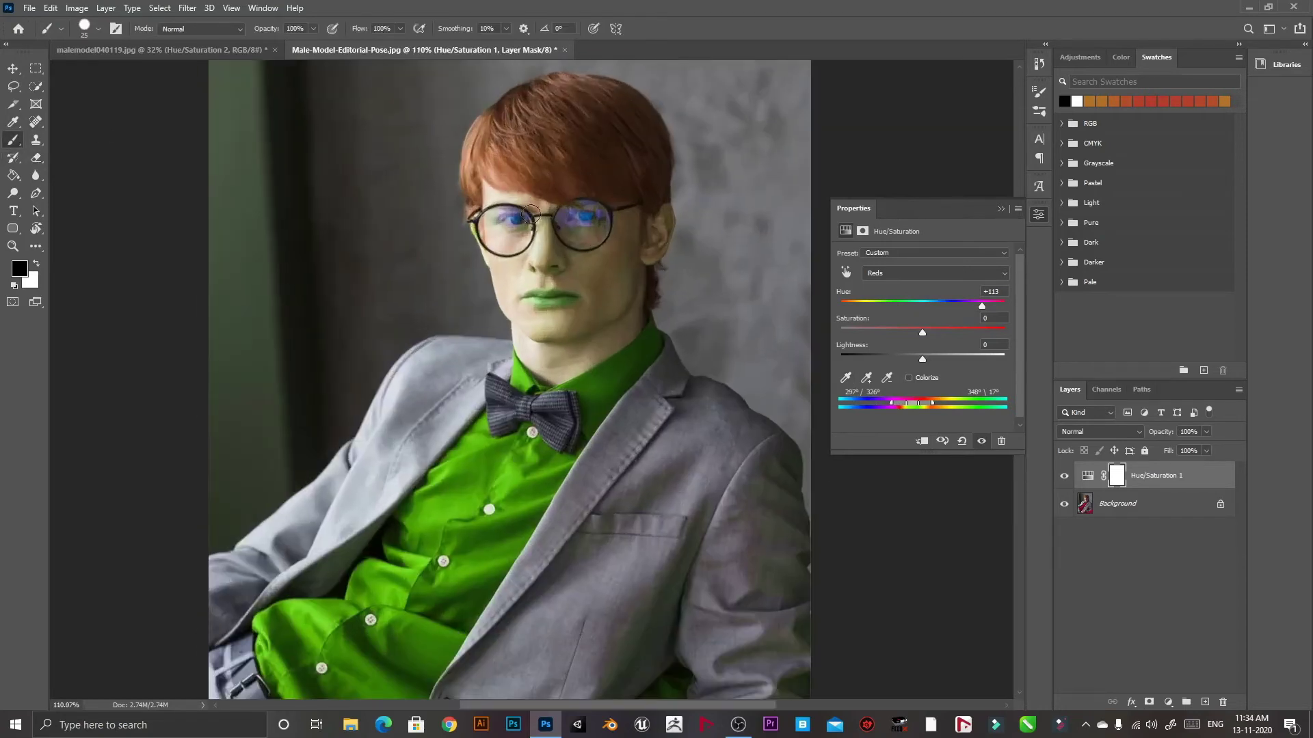
pyautogui.press(']')
pyautogui.press(']')
pyautogui.press(']')
pyautogui.press(']')
pyautogui.press(']')
pyautogui.press(']')
pyautogui.moveTo(520, 240)
pyautogui.mouseDown()
pyautogui.moveTo(601, 132)
pyautogui.moveTo(534, 246)
pyautogui.moveTo(539, 320)
pyautogui.moveTo(554, 342)
pyautogui.moveTo(588, 340)
pyautogui.moveTo(620, 290)
pyautogui.moveTo(543, 342)
pyautogui.moveTo(619, 308)
pyautogui.moveTo(601, 328)
pyautogui.moveTo(554, 321)
pyautogui.moveTo(578, 243)
pyautogui.mouseUp()
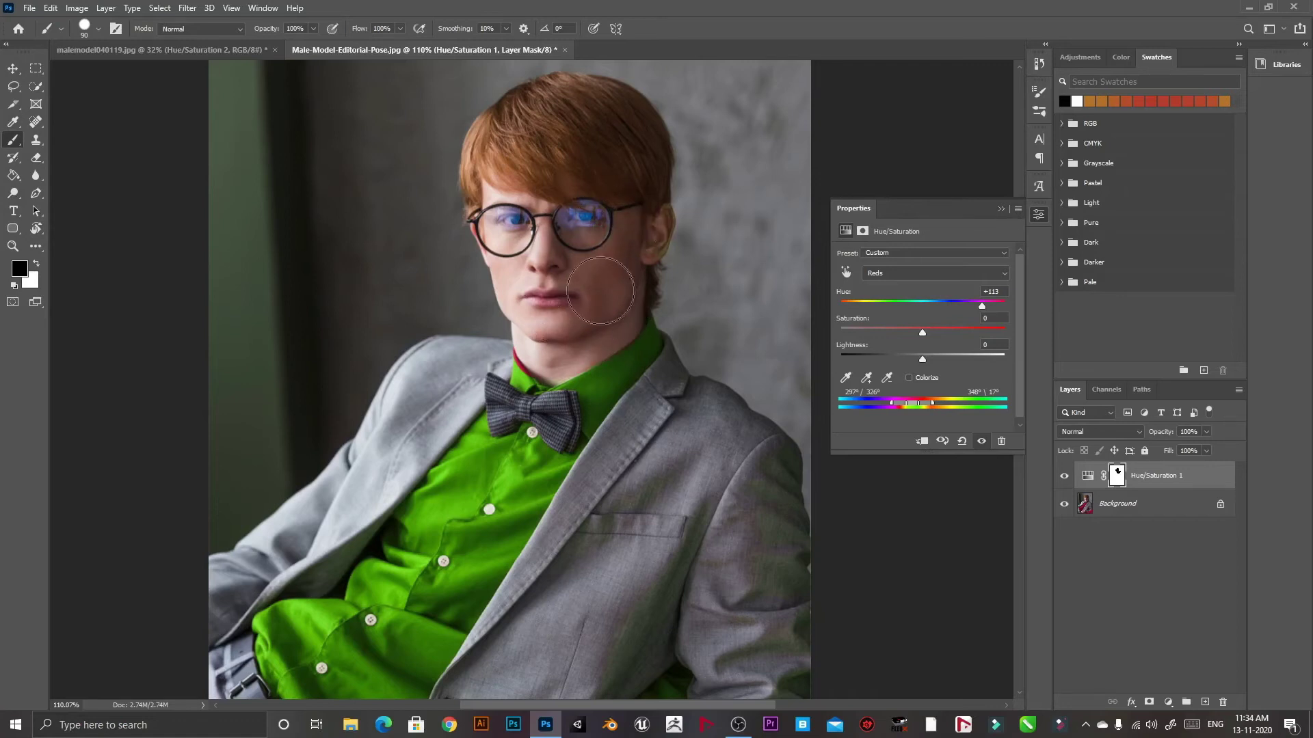
# Restore the green along the shirt collar's edge by painting the mask white with a small brush.
pyautogui.scroll(3, 516, 345)
pyautogui.scroll(4, 513, 286)
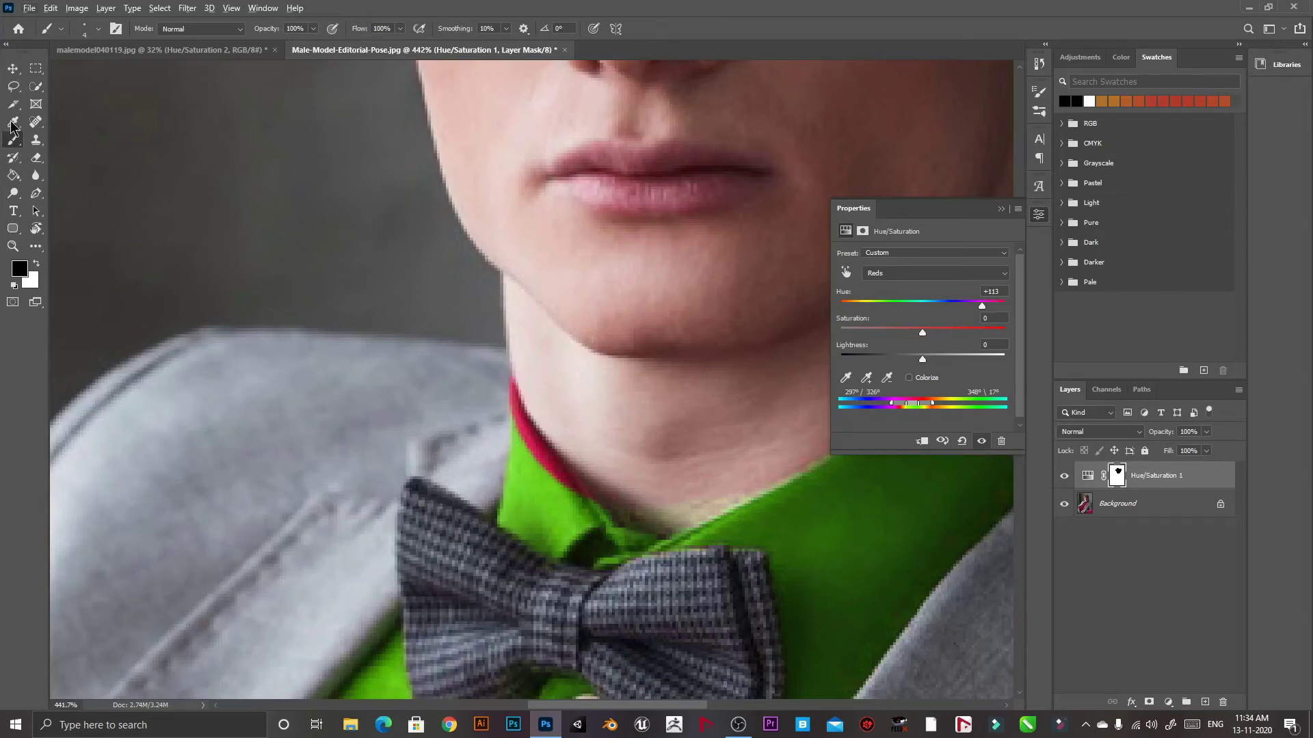
pyautogui.press('x')
pyautogui.moveTo(516, 410)
pyautogui.mouseDown()
pyautogui.moveTo(590, 513)
pyautogui.moveTo(538, 436)
pyautogui.mouseUp()
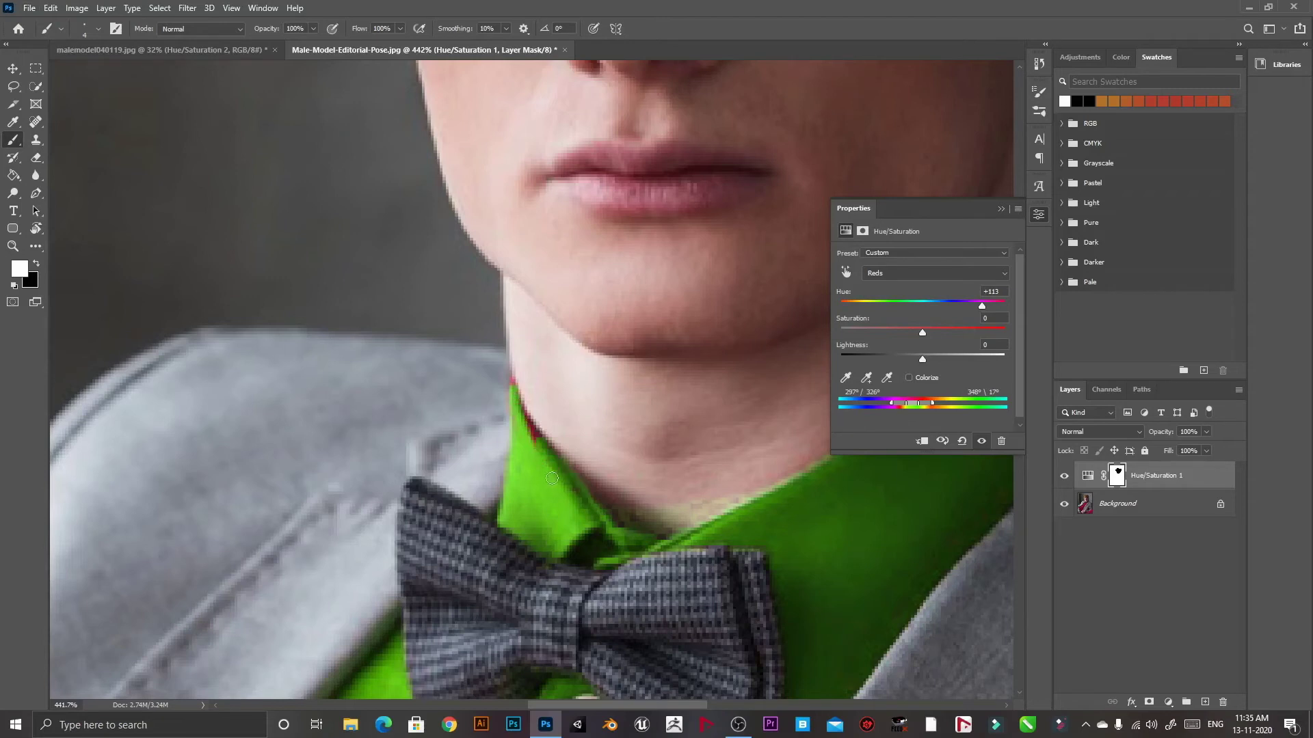
pyautogui.press('x')
pyautogui.scroll(-10, 537, 381)
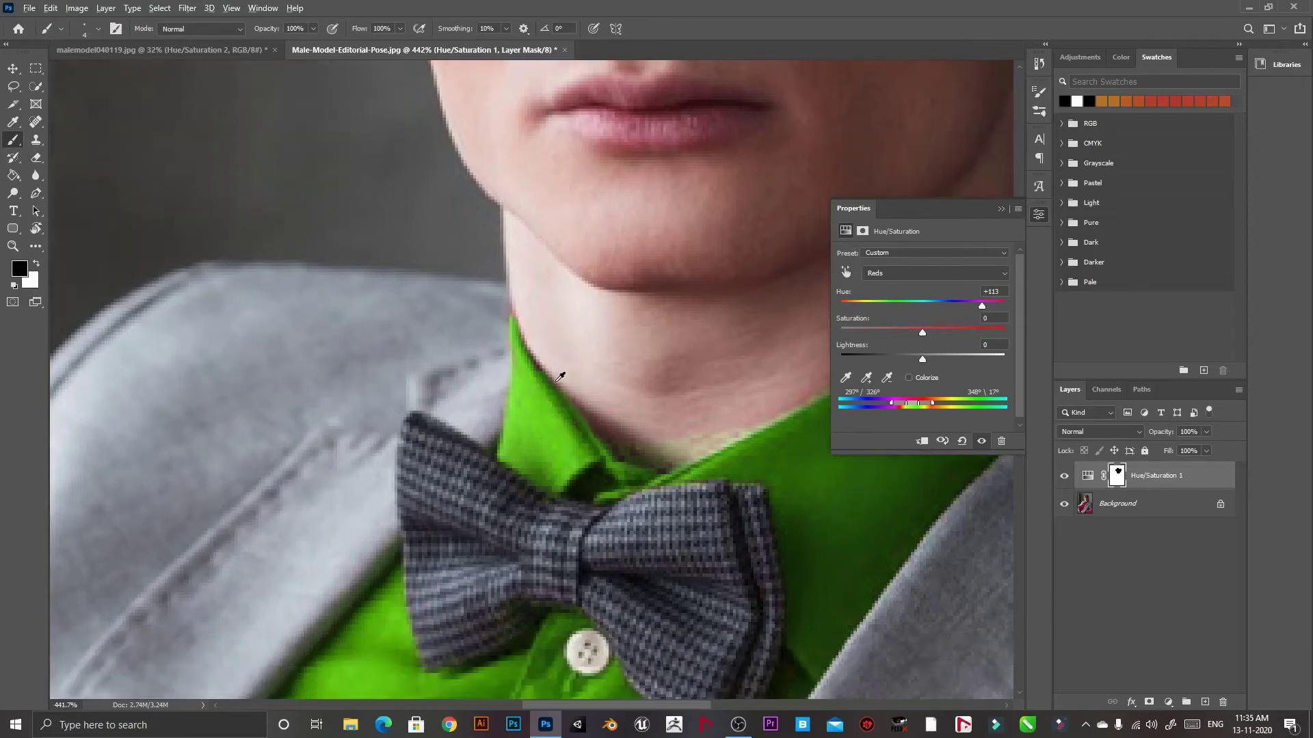
# Mask the red cushion out of the hue shift by painting it black with a 150 px brush.
pyautogui.scroll(2, 563, 375)
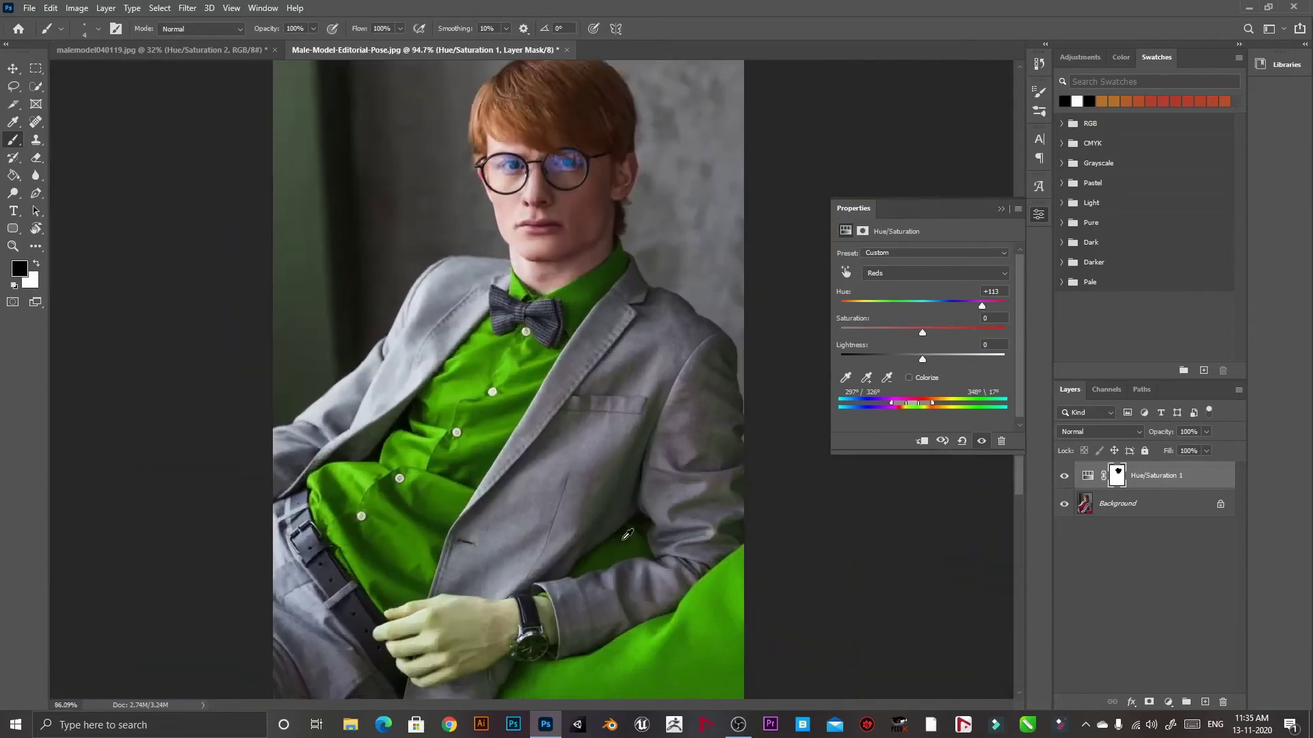
pyautogui.scroll(-2, 518, 566)
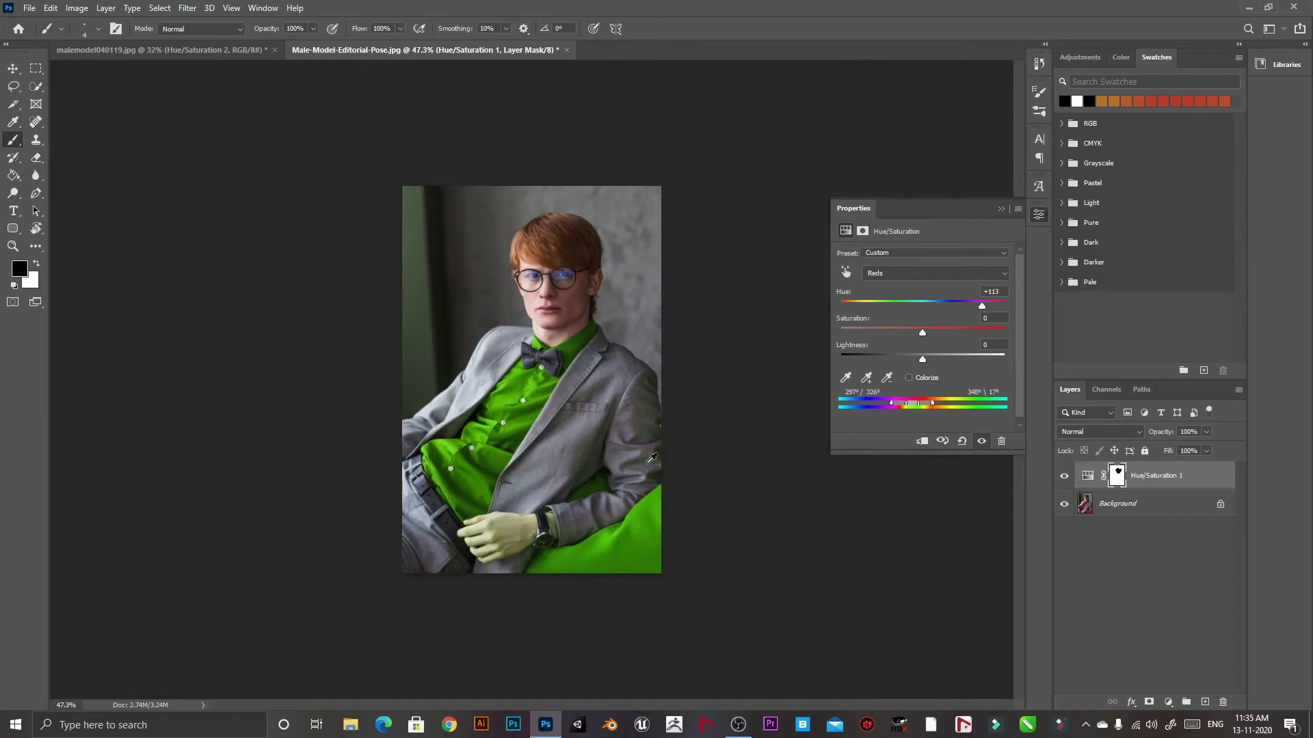
pyautogui.press('x')
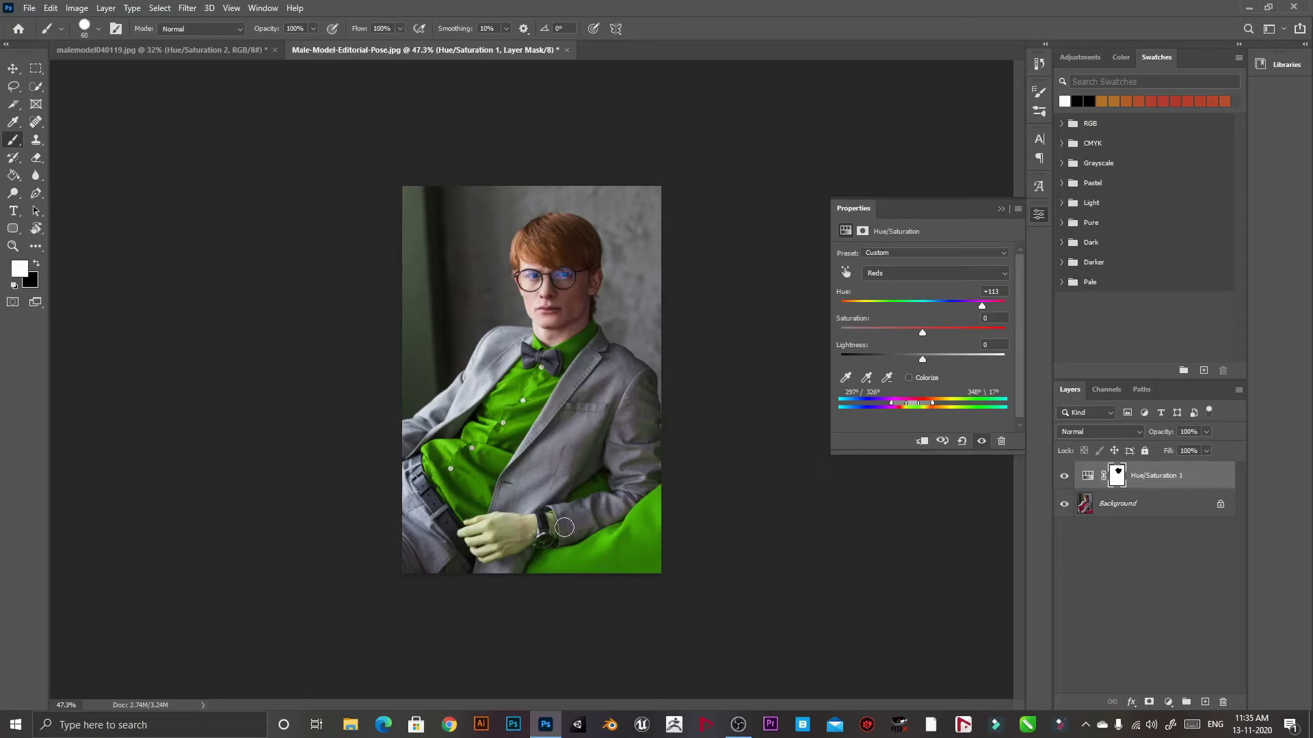
pyautogui.press(']')
pyautogui.press(']')
pyautogui.press(']')
pyautogui.press(']')
pyautogui.press(']')
pyautogui.press(']')
pyautogui.press('x')
pyautogui.moveTo(645, 522)
pyautogui.mouseDown()
pyautogui.moveTo(625, 639)
pyautogui.moveTo(664, 507)
pyautogui.moveTo(623, 555)
pyautogui.moveTo(579, 556)
pyautogui.moveTo(529, 597)
pyautogui.moveTo(626, 468)
pyautogui.mouseUp()
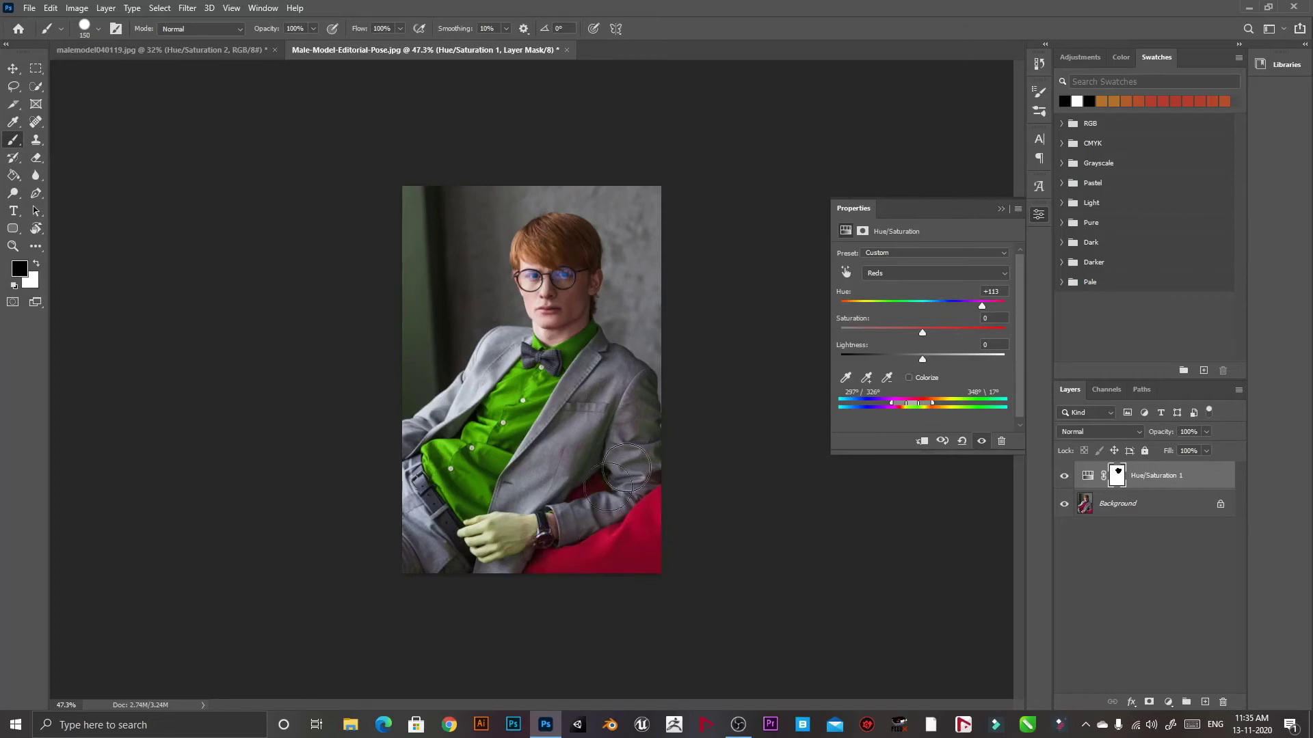
# Mask out the model's hand with black, finishing the fingers and thumb with a 15 px brush.
pyautogui.moveTo(543, 528)
pyautogui.mouseDown()
pyautogui.moveTo(505, 552)
pyautogui.moveTo(536, 510)
pyautogui.moveTo(469, 551)
pyautogui.mouseUp()
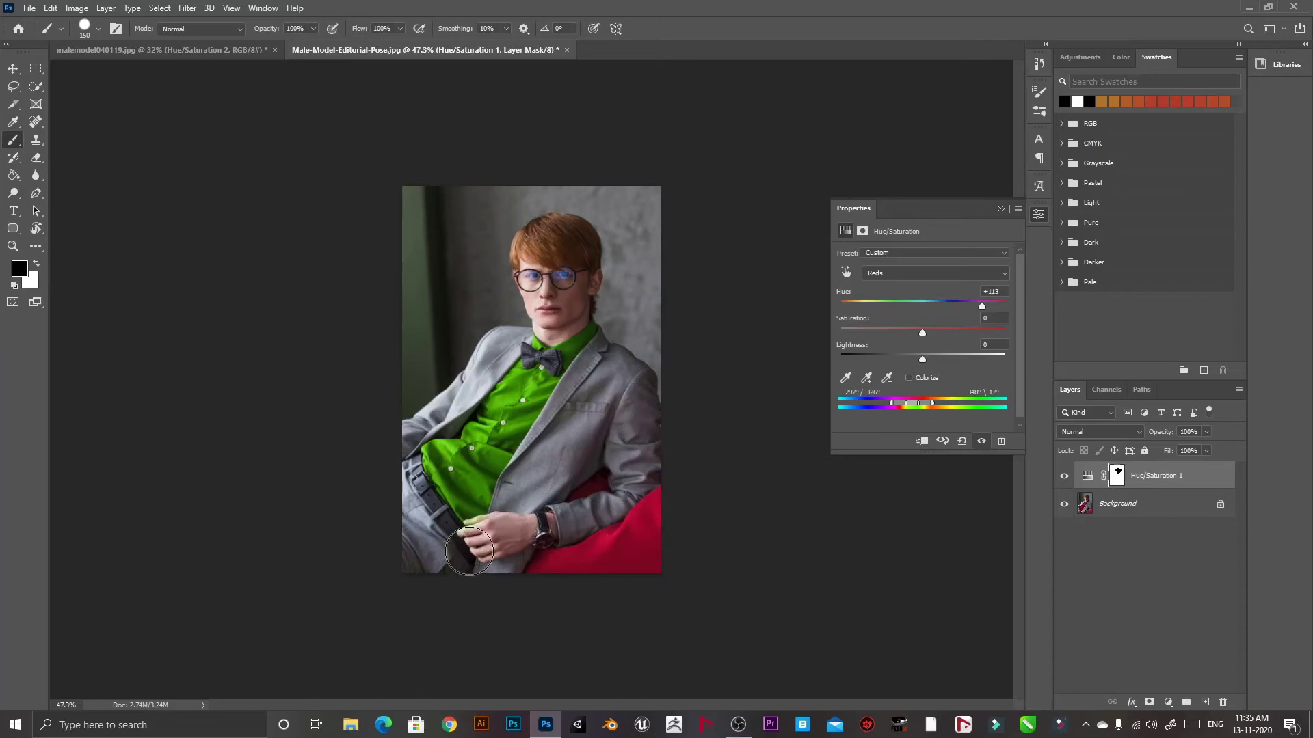
pyautogui.scroll(10, 468, 551)
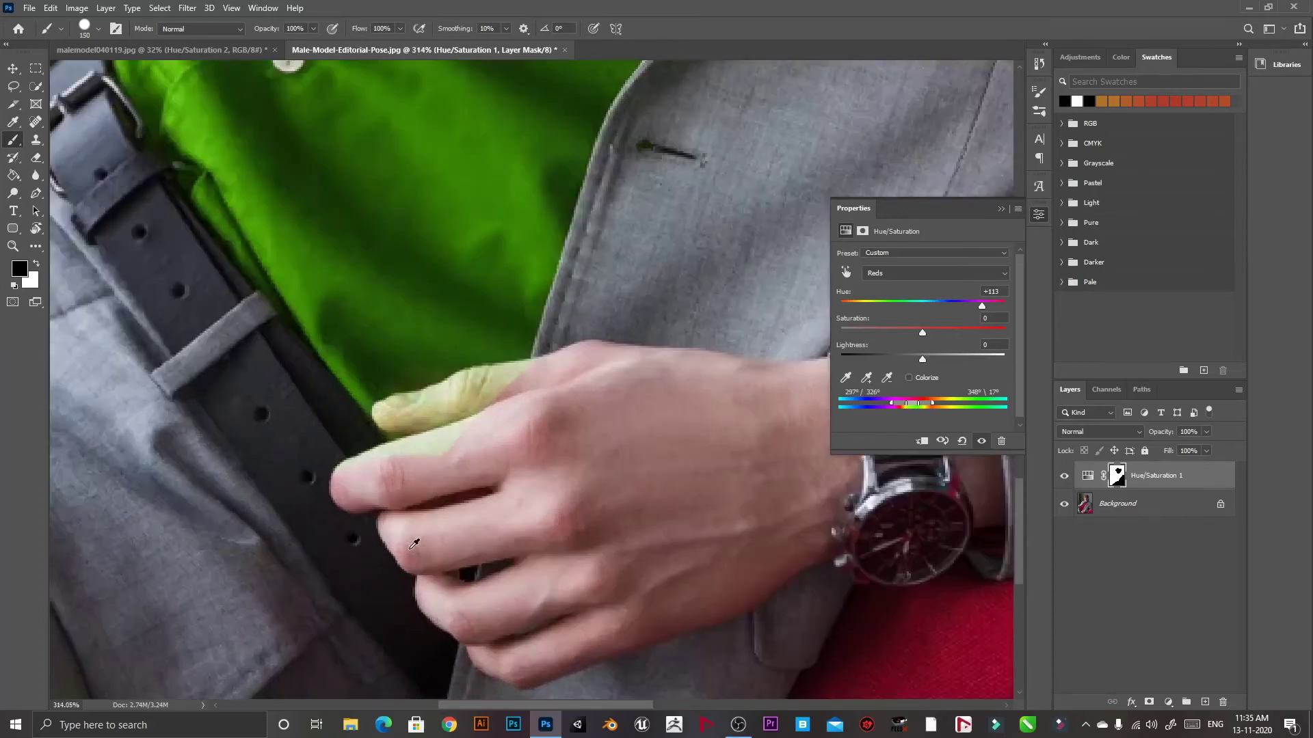
pyautogui.scroll(2, 413, 544)
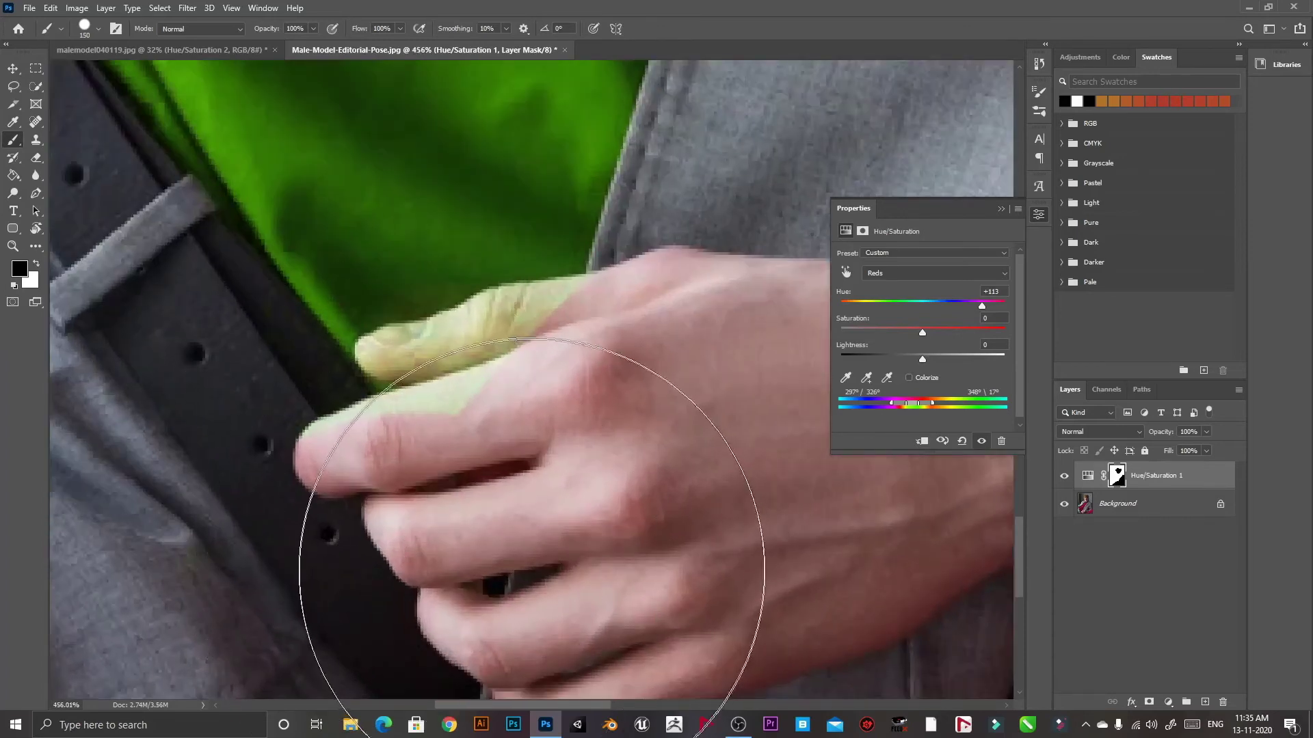
pyautogui.press('[')
pyautogui.press('[')
pyautogui.press('[')
pyautogui.press('[')
pyautogui.press('[')
pyautogui.press('[')
pyautogui.press('[')
pyautogui.press('[')
pyautogui.press('[')
pyautogui.press('[')
pyautogui.press('[')
pyautogui.moveTo(373, 346)
pyautogui.mouseDown()
pyautogui.moveTo(511, 301)
pyautogui.moveTo(655, 294)
pyautogui.moveTo(365, 418)
pyautogui.moveTo(516, 384)
pyautogui.moveTo(285, 453)
pyautogui.moveTo(426, 416)
pyautogui.moveTo(484, 371)
pyautogui.moveTo(378, 364)
pyautogui.mouseUp()
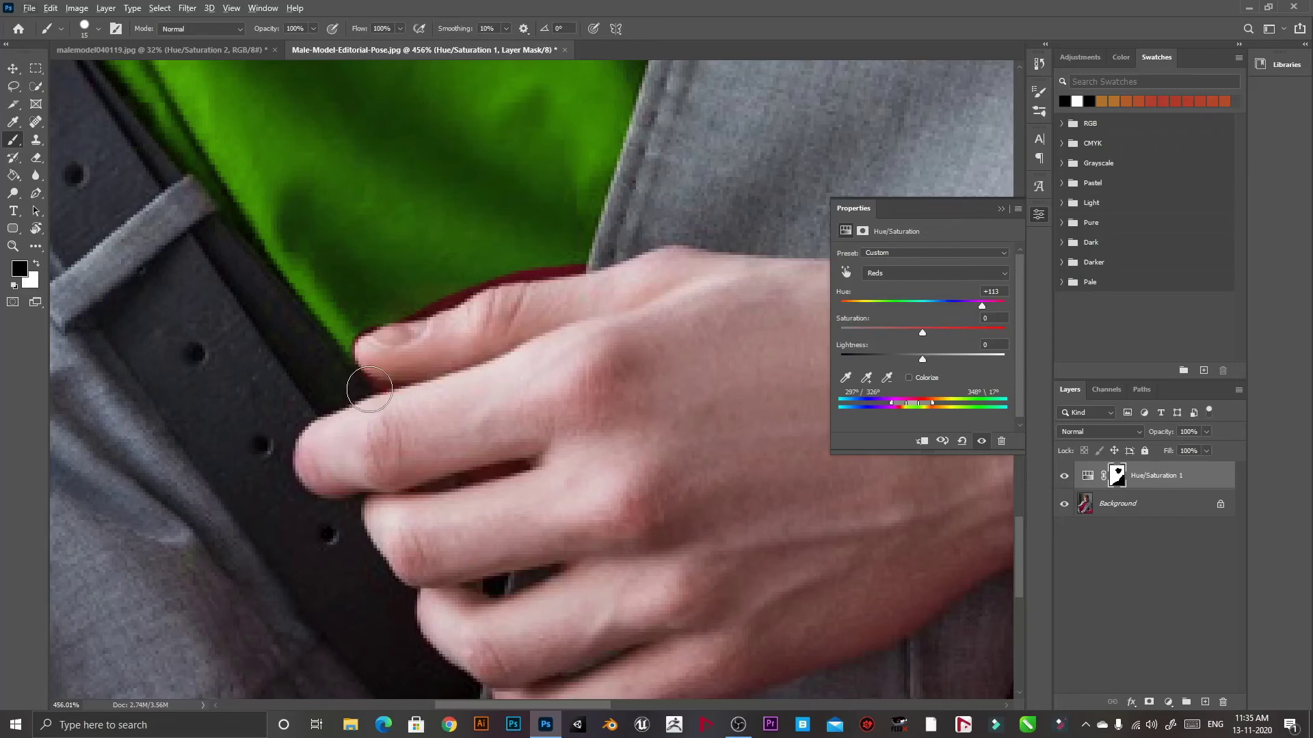
# Paint the mask white with a tiny brush along the fingers and thumb to bring back the green shirt edge.
pyautogui.press('x')
pyautogui.scroll(5, 369, 390)
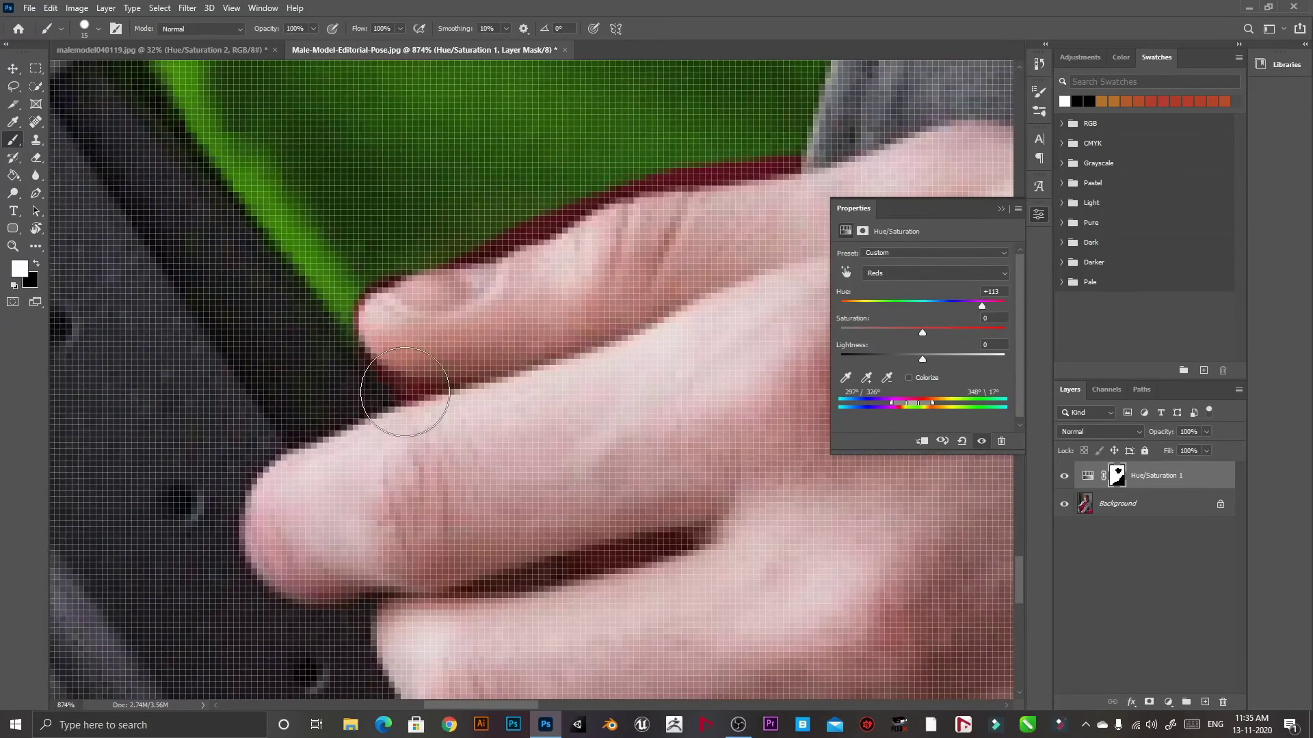
pyautogui.press('[')
pyautogui.press('[')
pyautogui.press('[')
pyautogui.press('[')
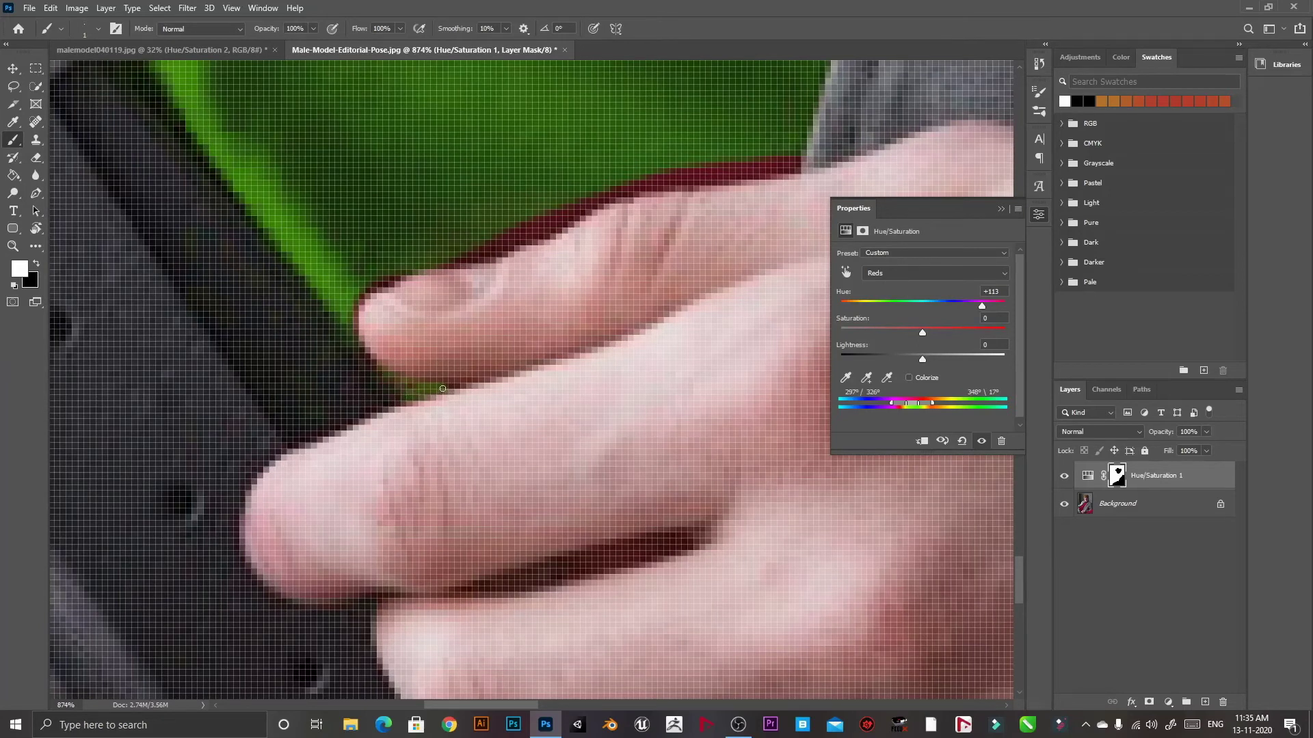
pyautogui.scroll(-2, 420, 383)
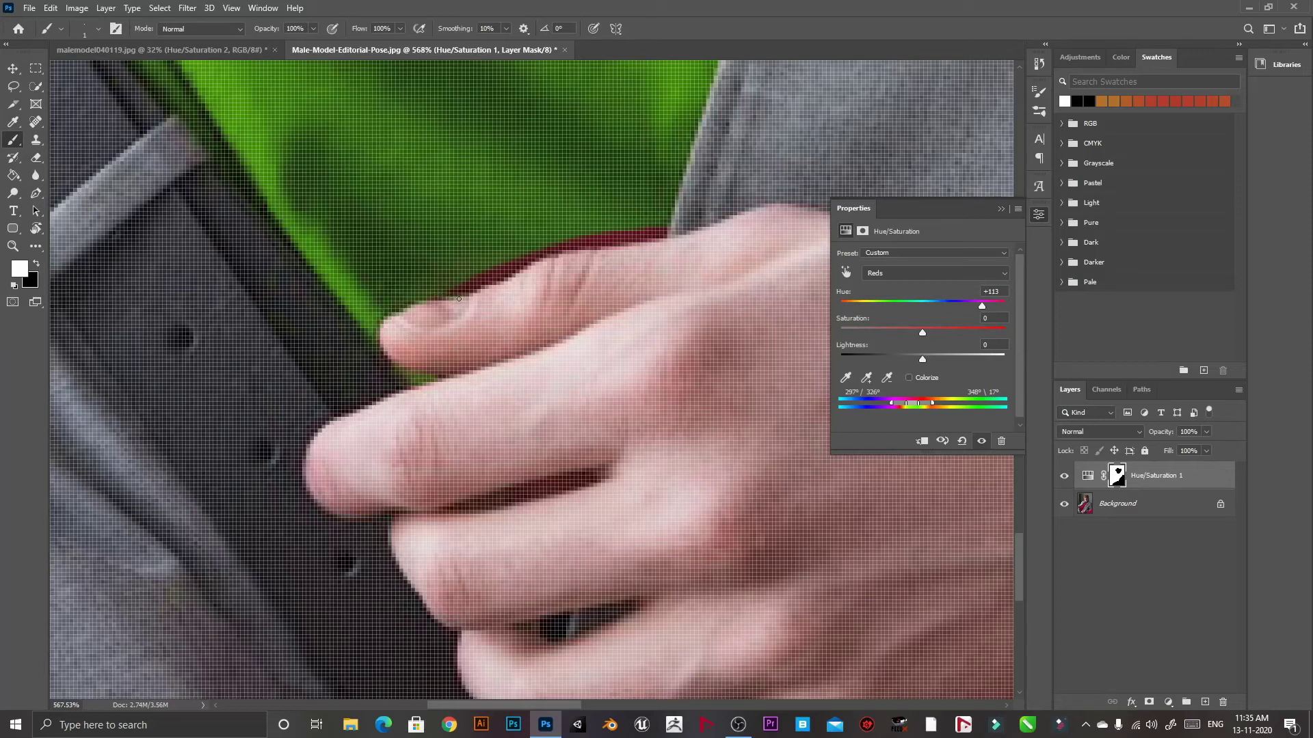
pyautogui.moveTo(450, 282)
pyautogui.mouseDown()
pyautogui.moveTo(433, 294)
pyautogui.moveTo(506, 257)
pyautogui.moveTo(490, 260)
pyautogui.moveTo(654, 214)
pyautogui.mouseUp()
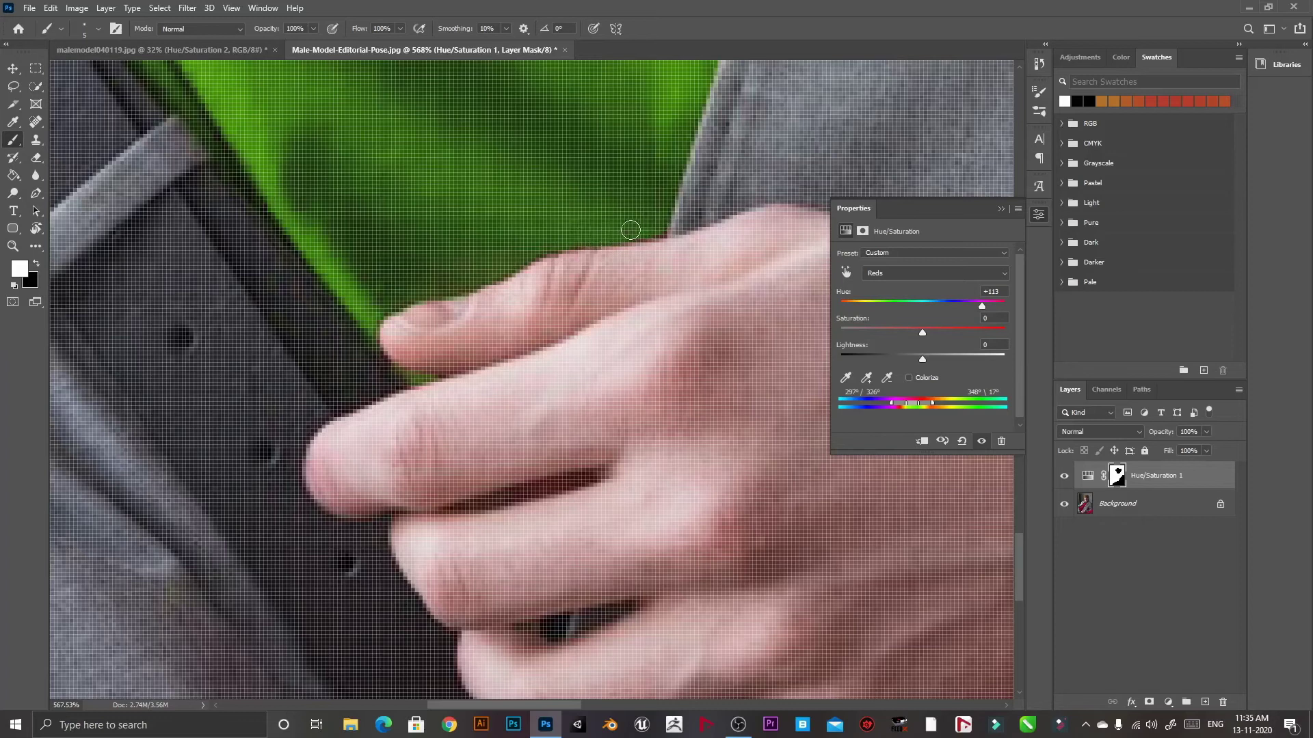
# Paint the mask white over the thin red shirt cuff showing inside the jacket sleeve at the wrist.
pyautogui.scroll(-10, 538, 312)
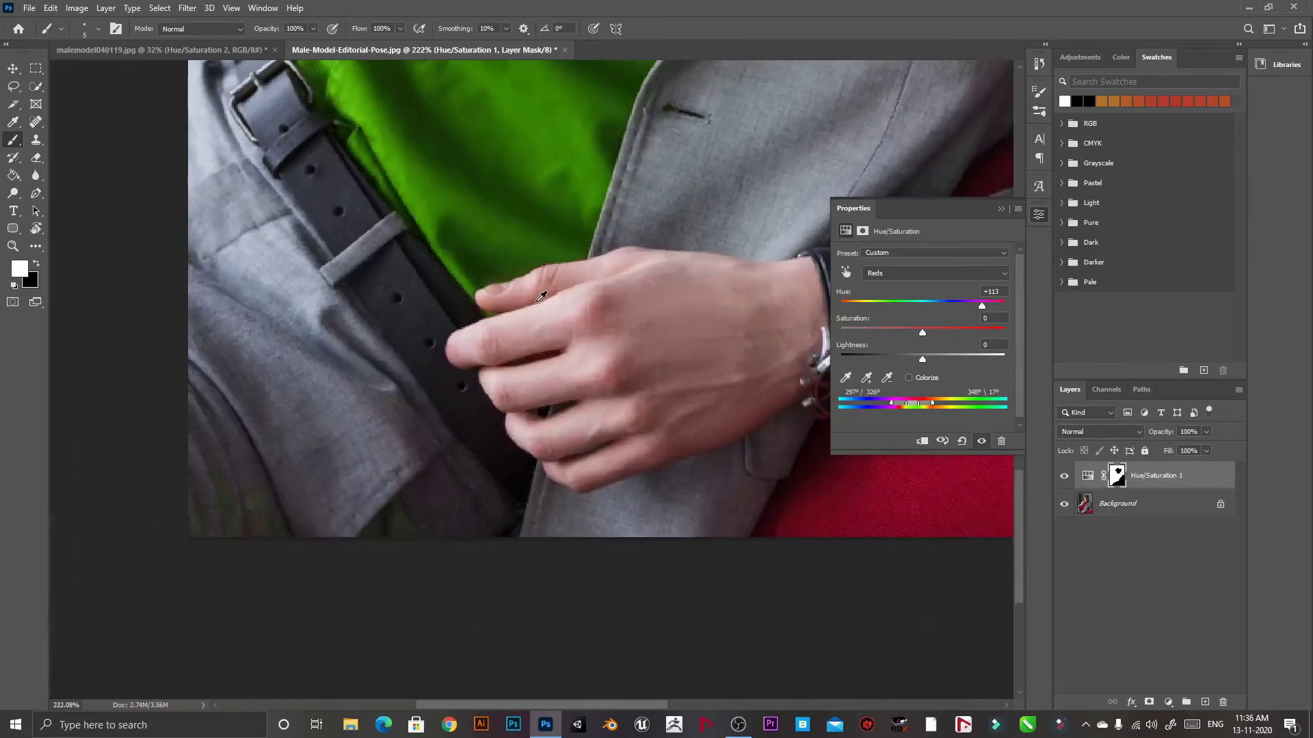
pyautogui.scroll(8, 580, 565)
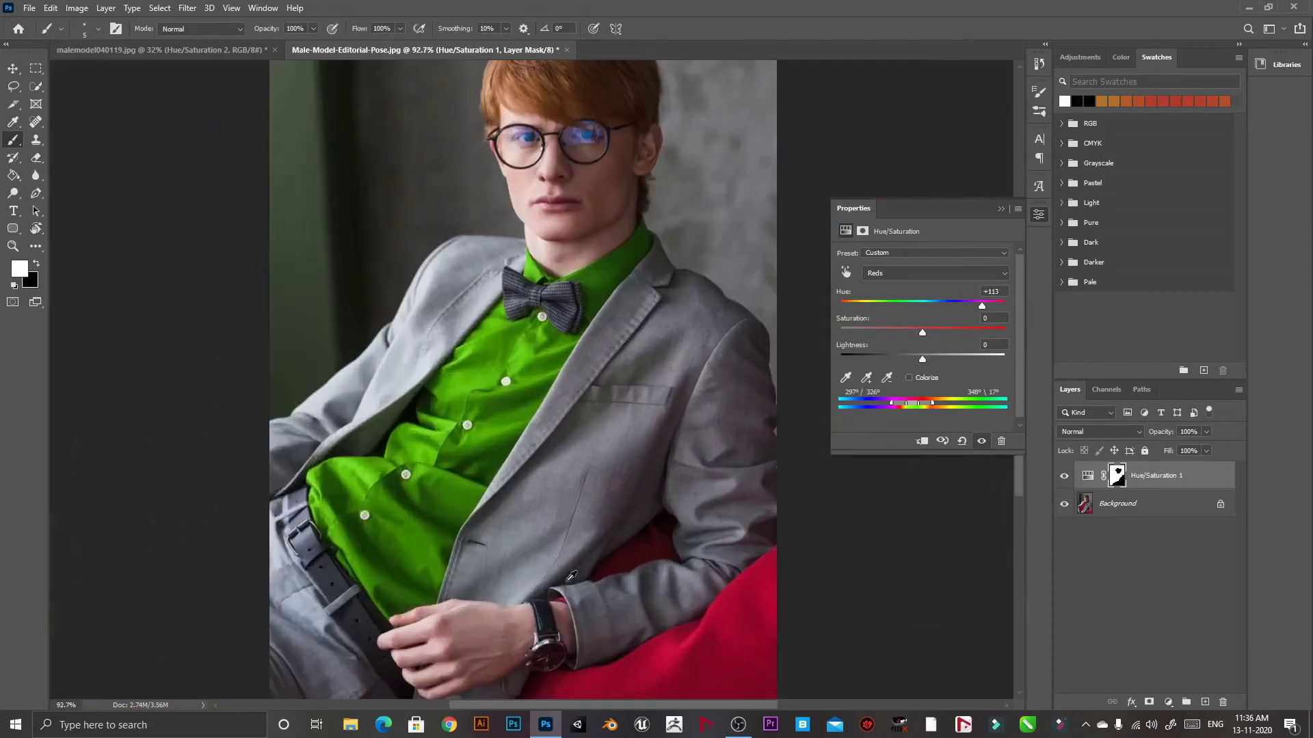
pyautogui.scroll(6, 554, 588)
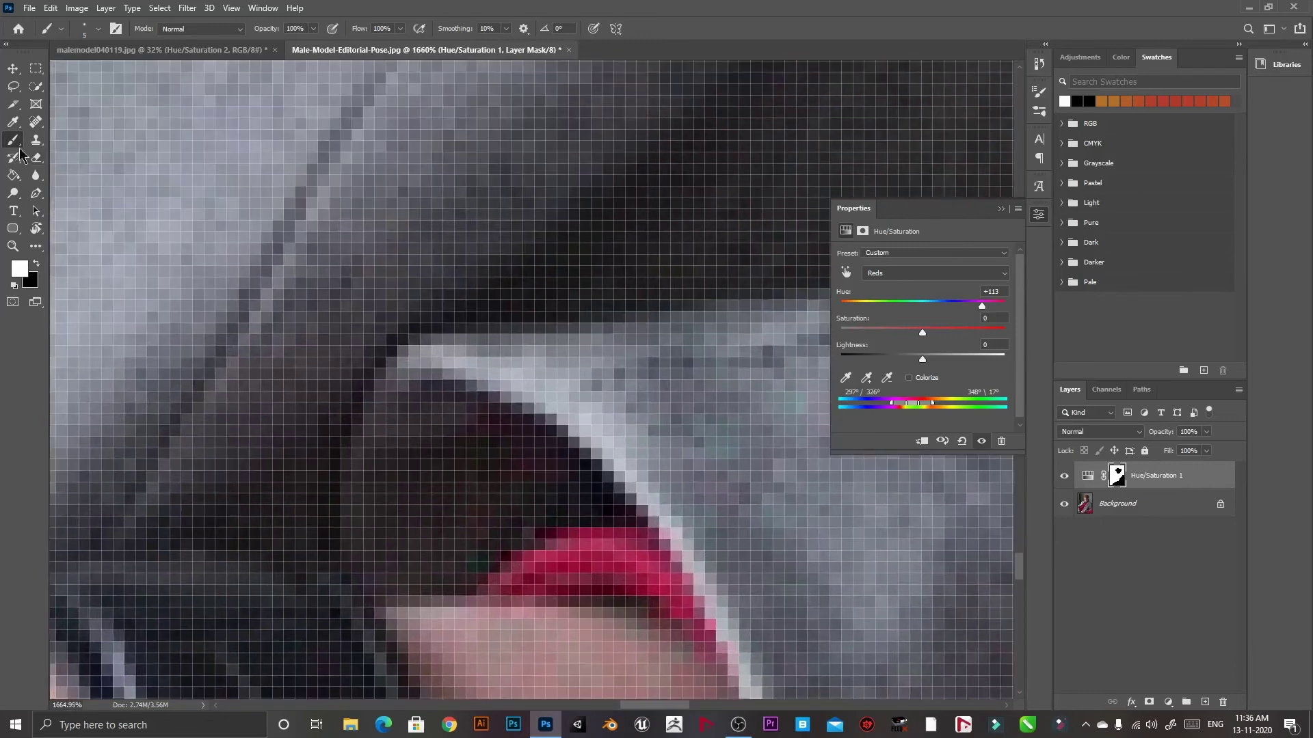
pyautogui.scroll(3, 425, 445)
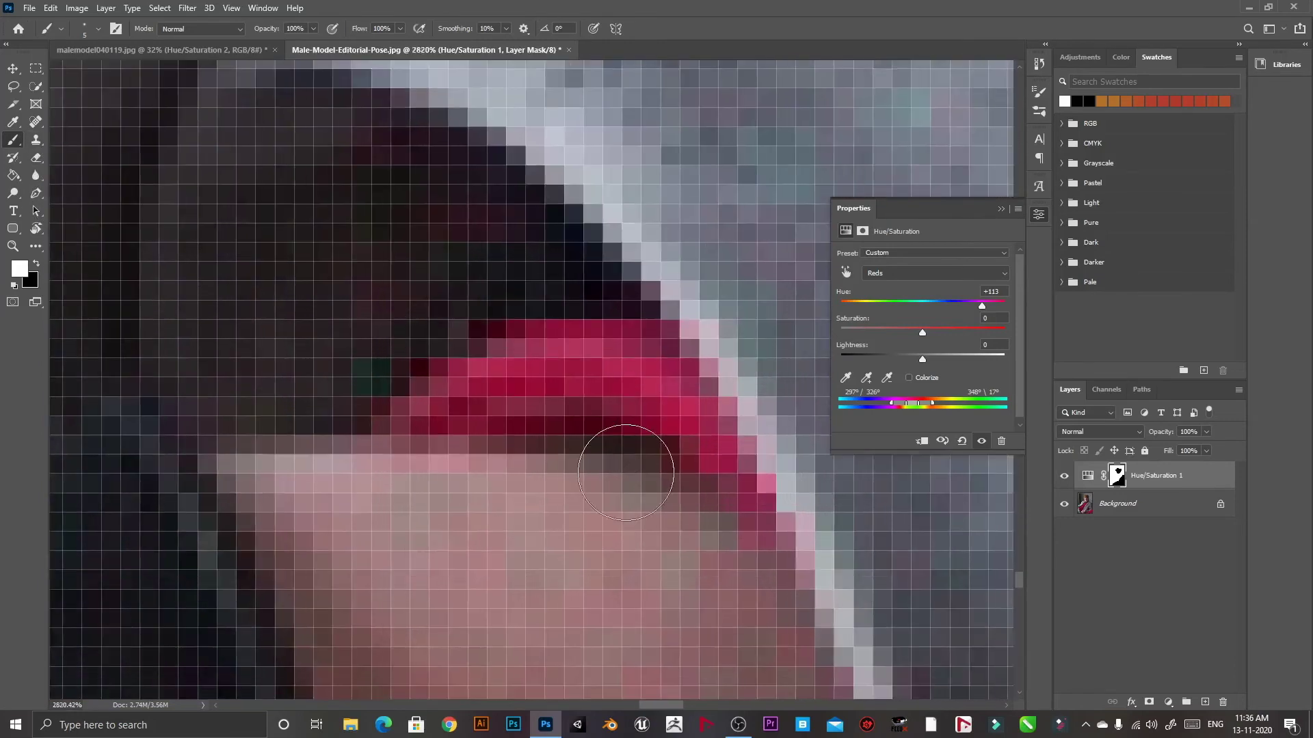
pyautogui.moveTo(421, 414)
pyautogui.mouseDown()
pyautogui.moveTo(521, 359)
pyautogui.moveTo(594, 383)
pyautogui.moveTo(566, 336)
pyautogui.moveTo(512, 341)
pyautogui.moveTo(640, 367)
pyautogui.moveTo(668, 389)
pyautogui.mouseUp()
pyautogui.press('[')
pyautogui.press('[')
pyautogui.press('[')
pyautogui.moveTo(649, 332)
pyautogui.mouseDown()
pyautogui.moveTo(781, 527)
pyautogui.moveTo(761, 542)
pyautogui.moveTo(684, 443)
pyautogui.moveTo(700, 460)
pyautogui.moveTo(684, 421)
pyautogui.moveTo(742, 477)
pyautogui.mouseUp()
# Select the Hue/Saturation 1 mask and paint black over the hair and upper background with a 300 px brush.
pyautogui.click(1118, 477)
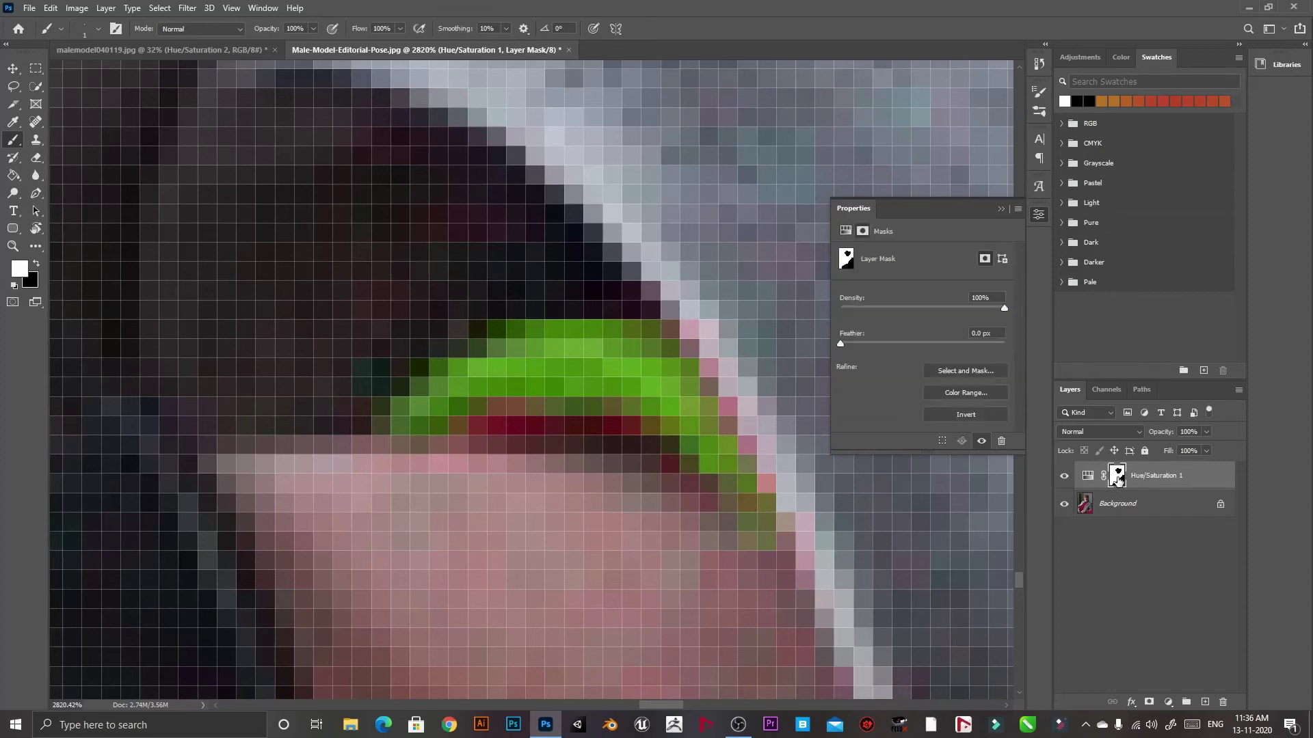
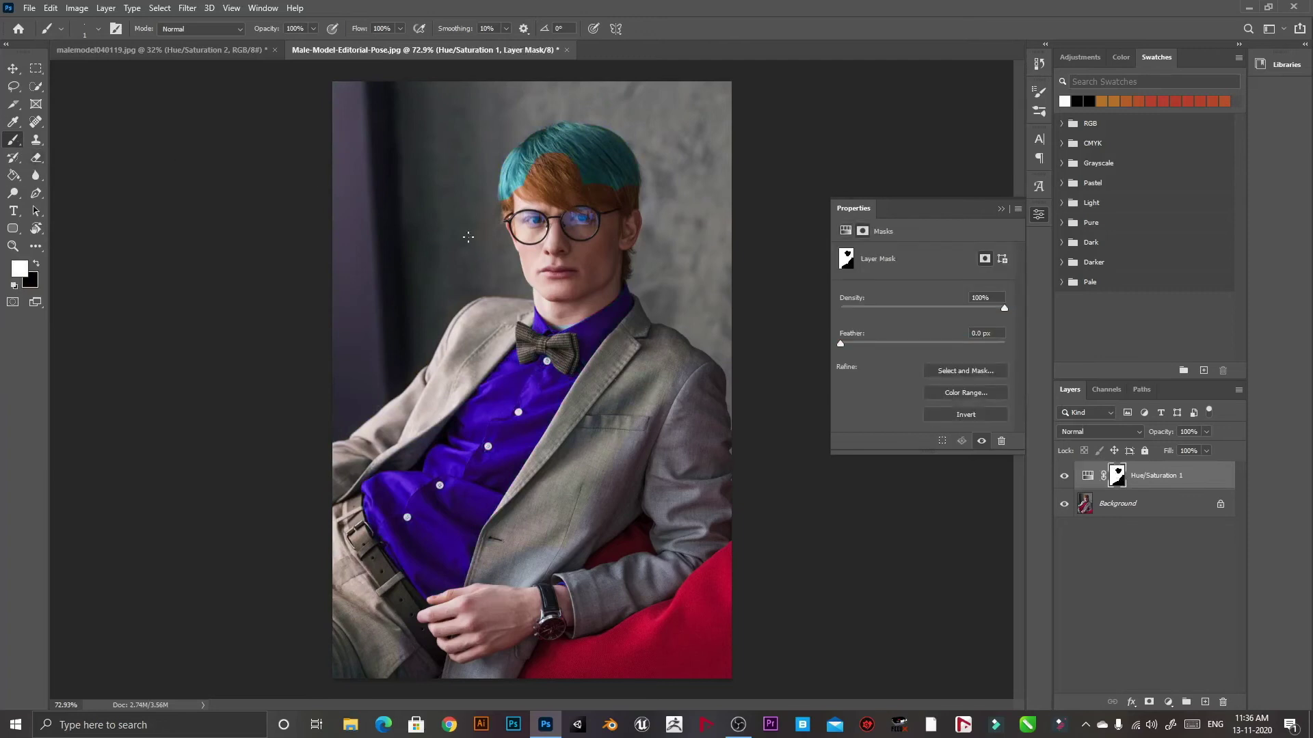
pyautogui.press(']')
pyautogui.press(']')
pyautogui.press(']')
pyautogui.press(']')
pyautogui.press(']')
pyautogui.press(']')
pyautogui.press(']')
pyautogui.press(']')
pyautogui.press(']')
pyautogui.press(']')
pyautogui.press(']')
pyautogui.press(']')
pyautogui.moveTo(506, 181); pyautogui.dragTo(707, 147)
pyautogui.hotkey('ctrl', 'z')
pyautogui.press('x')
pyautogui.moveTo(454, 137); pyautogui.dragTo(566, 143)
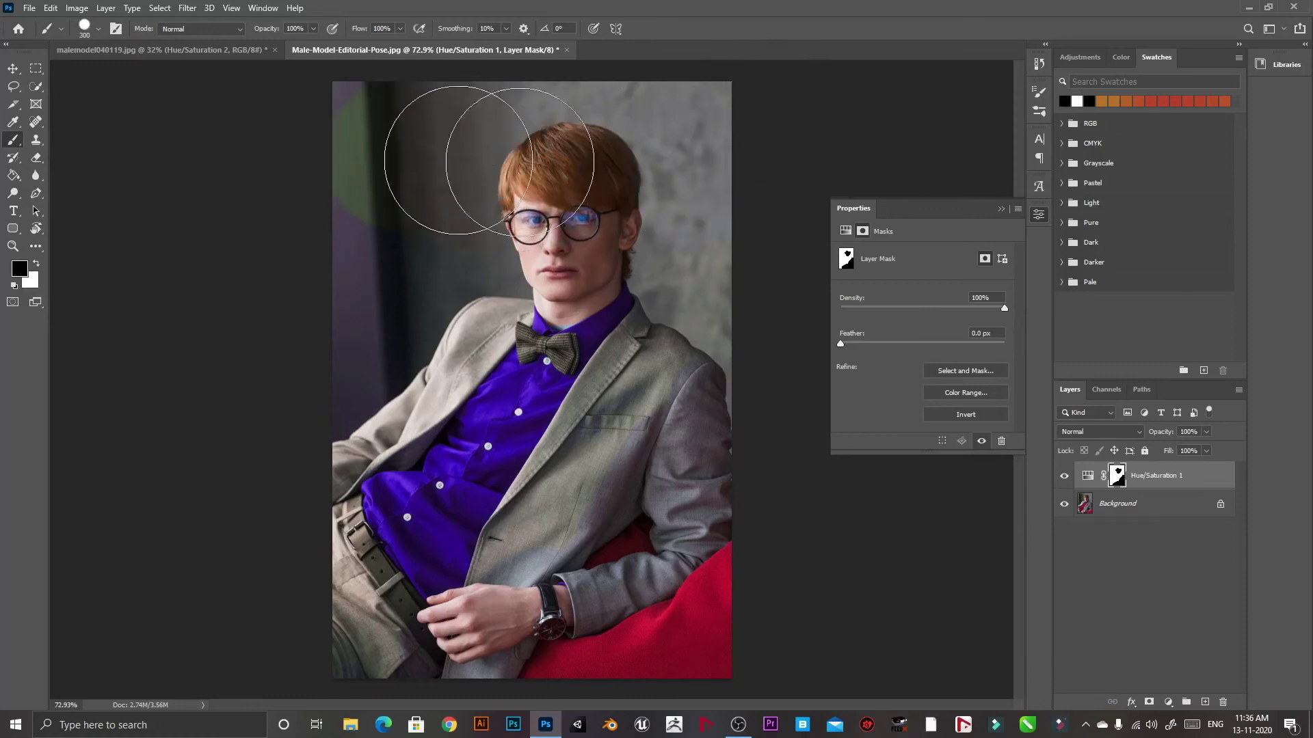
# Paint the mask black with the 300 px brush over the background and jacket sleeve along the photo's left side.
pyautogui.scroll(3, 567, 275)
pyautogui.scroll(-3, 389, 159)
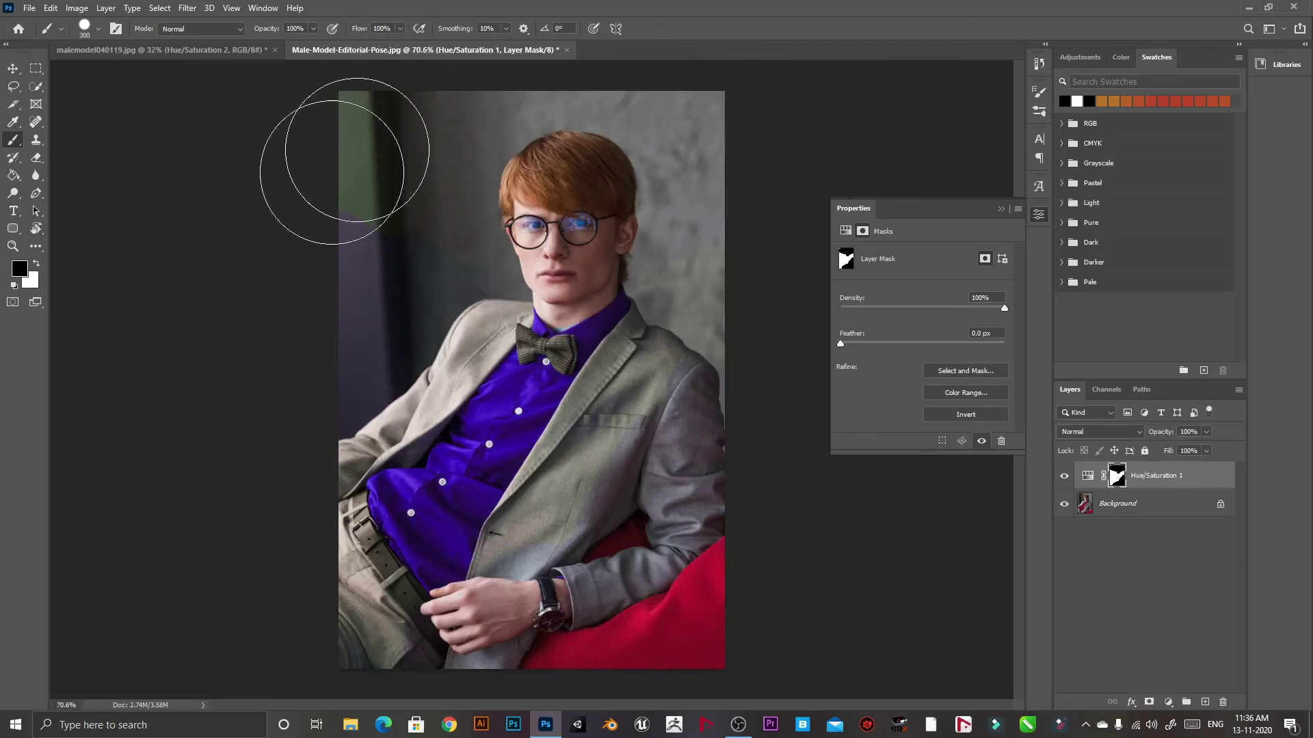
pyautogui.moveTo(346, 338)
pyautogui.mouseDown()
pyautogui.moveTo(284, 430)
pyautogui.moveTo(419, 278)
pyautogui.moveTo(439, 285)
pyautogui.moveTo(463, 255)
pyautogui.moveTo(466, 290)
pyautogui.moveTo(410, 299)
pyautogui.moveTo(354, 386)
pyautogui.moveTo(370, 397)
pyautogui.moveTo(425, 308)
pyautogui.moveTo(421, 348)
pyautogui.moveTo(301, 448)
pyautogui.moveTo(273, 504)
pyautogui.moveTo(360, 404)
pyautogui.mouseUp()
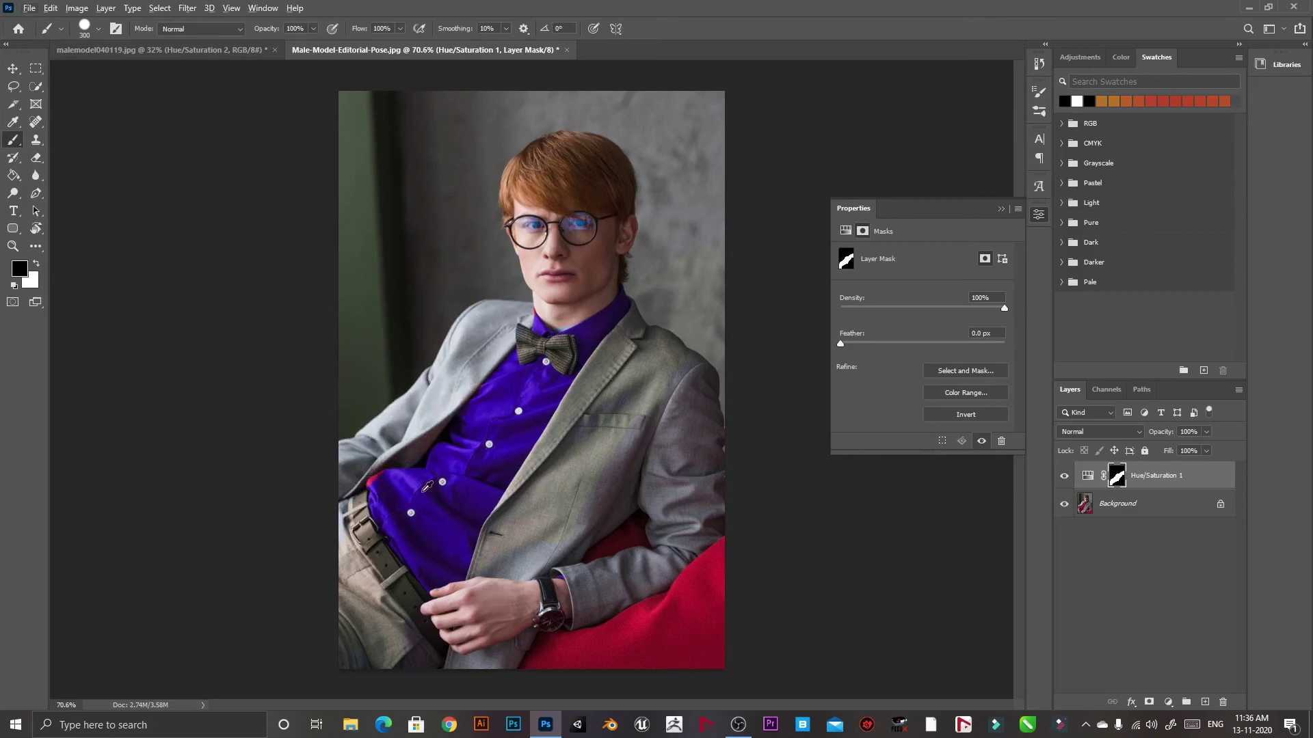
# Paint the mask white with a much smaller brush over the red shirt patch beside the belt at the waist.
pyautogui.scroll(5, 427, 486)
pyautogui.press('x')
pyautogui.press('[')
pyautogui.press('[')
pyautogui.press('[')
pyautogui.press('[')
pyautogui.press('[')
pyautogui.press('[')
pyautogui.press('[')
pyautogui.press('[')
pyautogui.press('[')
pyautogui.press('[')
pyautogui.press('[')
pyautogui.press('[')
pyautogui.moveTo(352, 460); pyautogui.dragTo(314, 480)
pyautogui.scroll(-3, 402, 518)
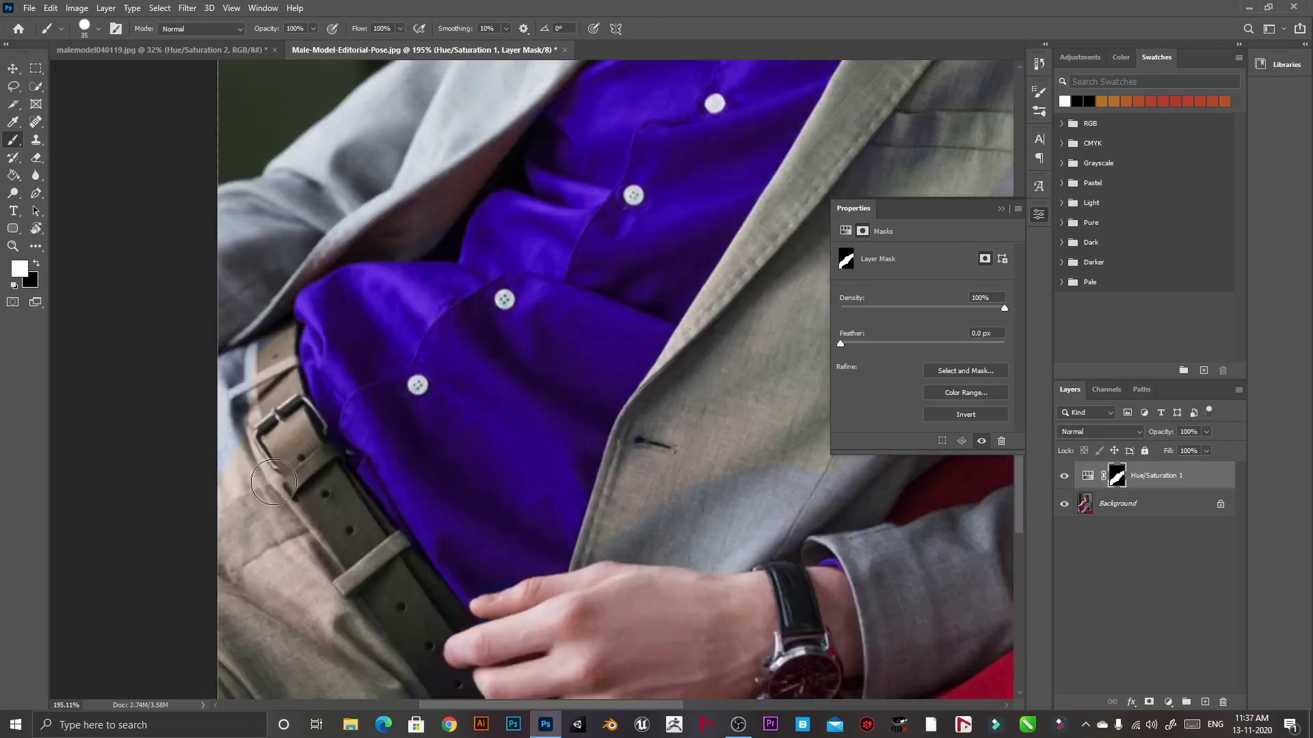
# Paint the mask black with an 80 px brush over the trousers, belt and jacket areas around the shirt.
pyautogui.press('[')
pyautogui.scroll(-1, 212, 528)
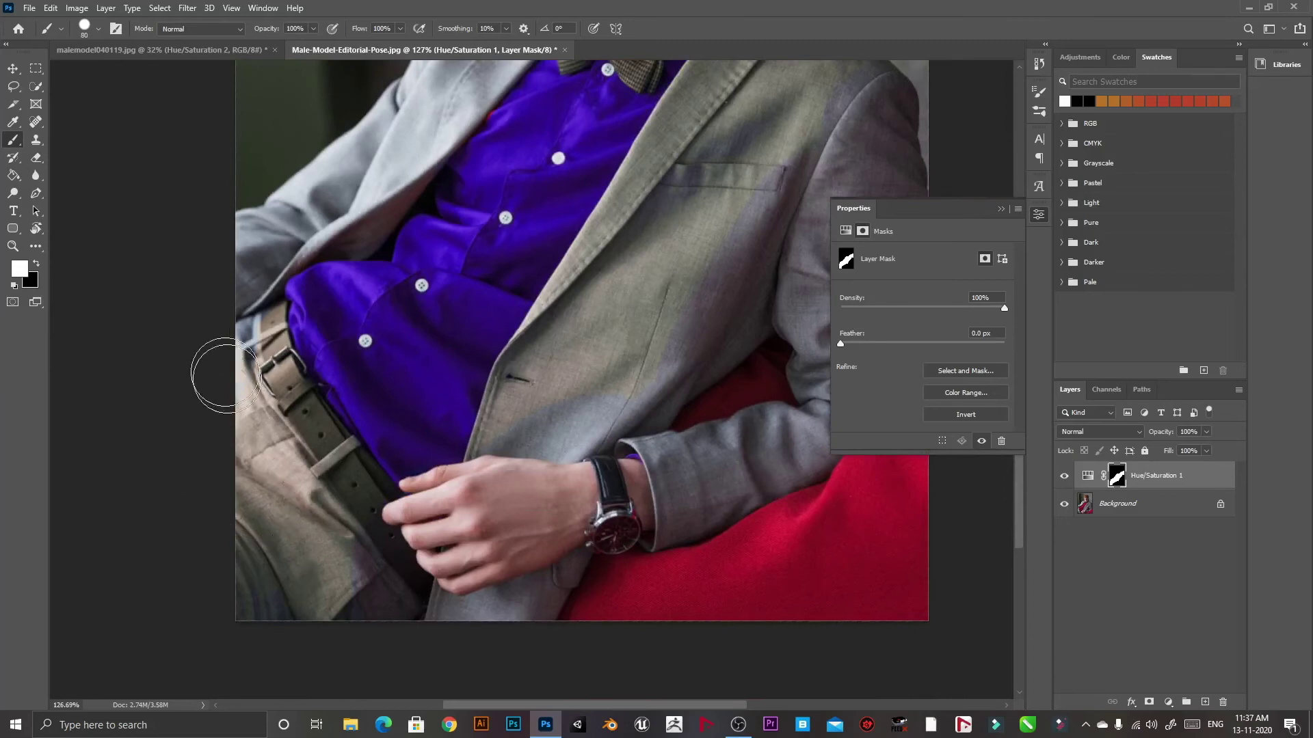
pyautogui.moveTo(223, 264); pyautogui.dragTo(231, 382)
pyautogui.press('x')
pyautogui.moveTo(199, 299)
pyautogui.mouseDown()
pyautogui.moveTo(229, 554)
pyautogui.moveTo(207, 303)
pyautogui.moveTo(243, 578)
pyautogui.mouseUp()
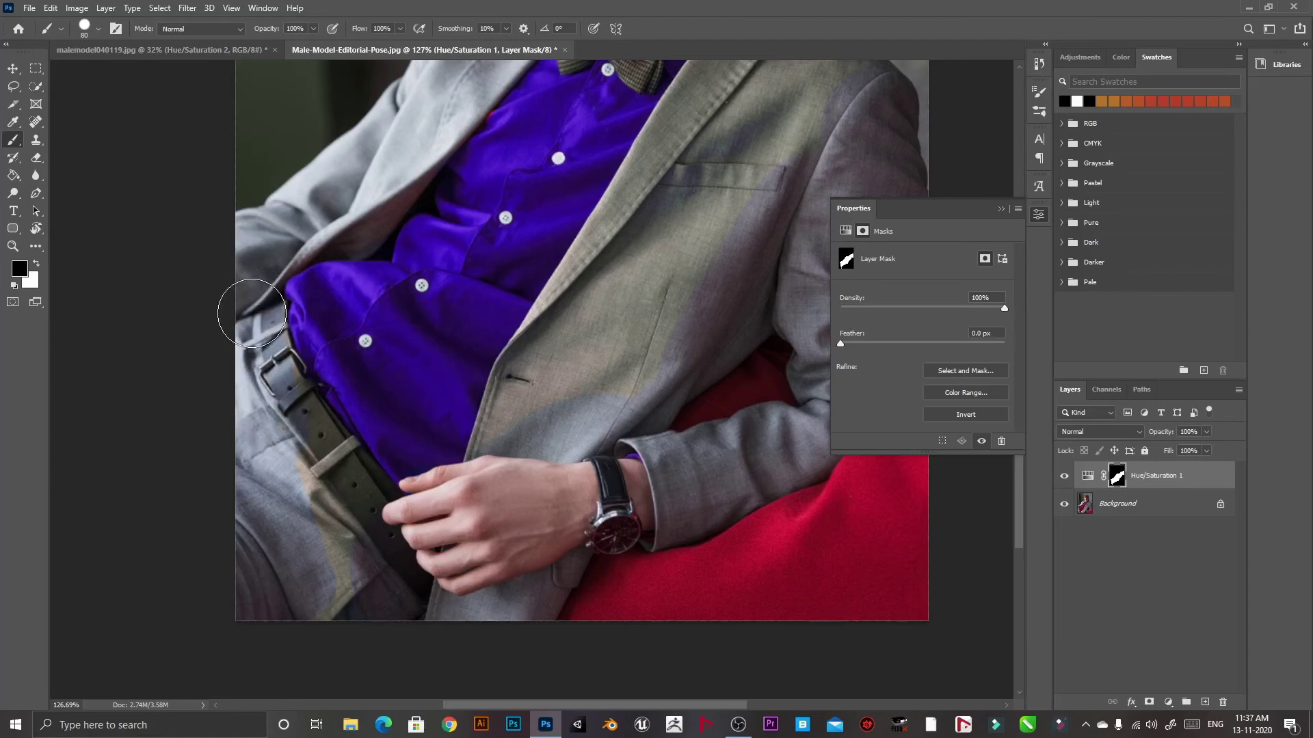
pyautogui.moveTo(254, 371)
pyautogui.mouseDown()
pyautogui.moveTo(286, 400)
pyautogui.moveTo(337, 624)
pyautogui.moveTo(311, 513)
pyautogui.mouseUp()
pyautogui.scroll(-5, 432, 656)
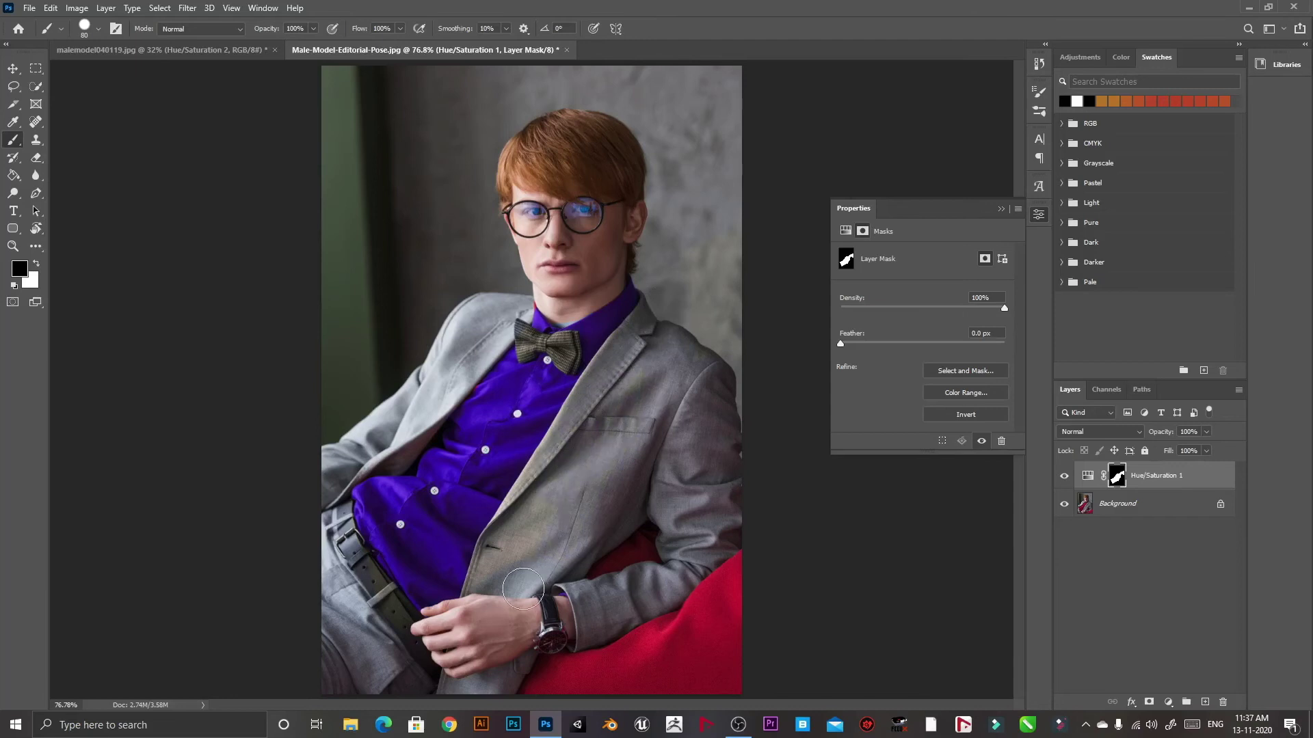
# Select the shirt front and the collar beside the bow tie with the Quick Selection tool.
pyautogui.scroll(5, 523, 589)
pyautogui.scroll(-2, 270, 402)
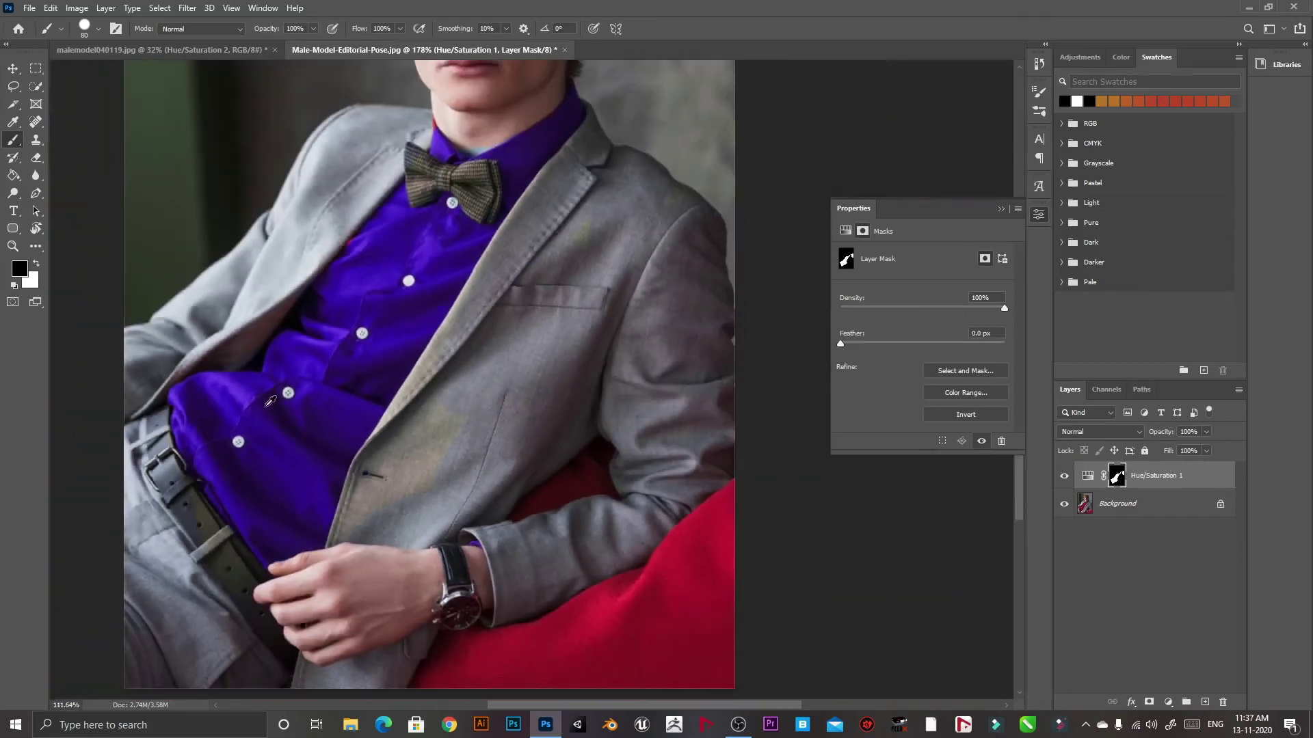
pyautogui.click(34, 86)
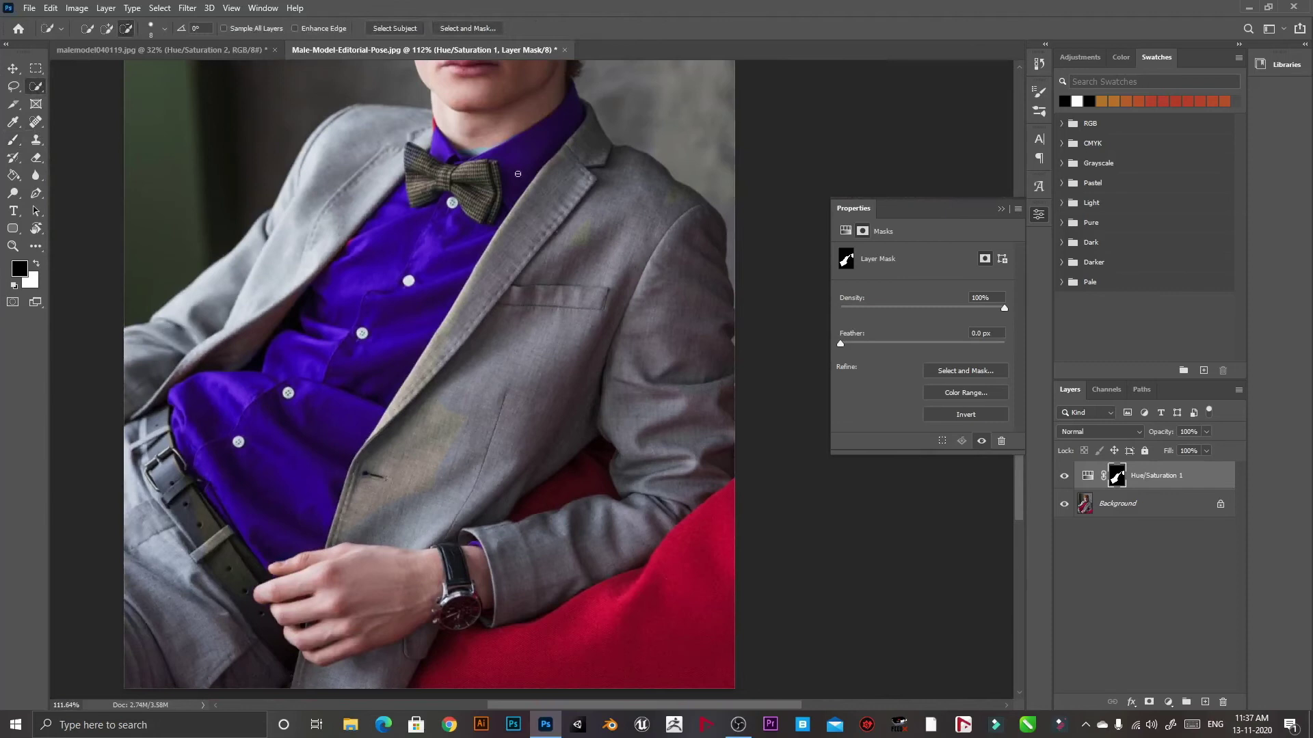
pyautogui.moveTo(476, 227)
pyautogui.mouseDown()
pyautogui.moveTo(355, 392)
pyautogui.moveTo(303, 499)
pyautogui.mouseUp()
pyautogui.scroll(-5, 288, 418)
pyautogui.keyDown('alt'); pyautogui.scroll(6, 489, 384); pyautogui.keyUp('alt')
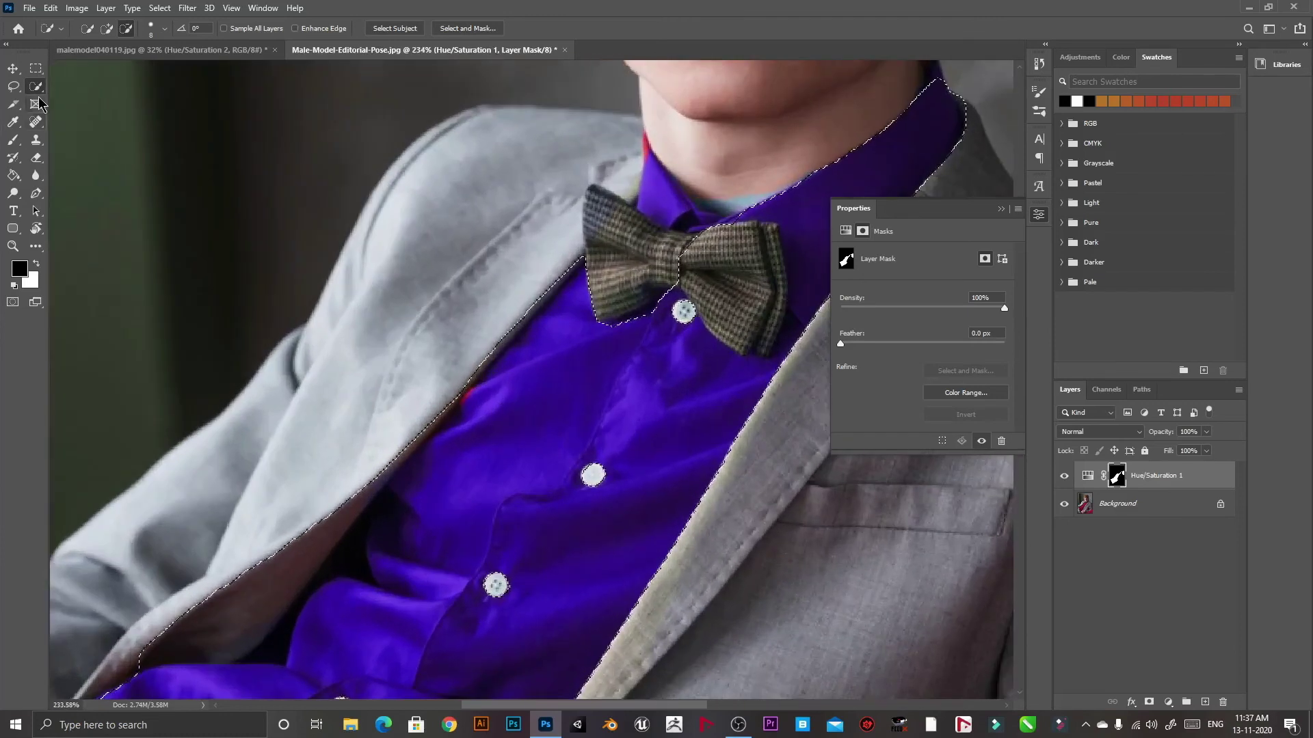
# Paint the mask white with the 80 px brush inside the selection to recolor the red shirt edge along the lapel.
pyautogui.click(13, 140)
pyautogui.moveTo(454, 474)
pyautogui.mouseDown()
pyautogui.moveTo(456, 489)
pyautogui.moveTo(484, 454)
pyautogui.mouseUp()
pyautogui.press('x')
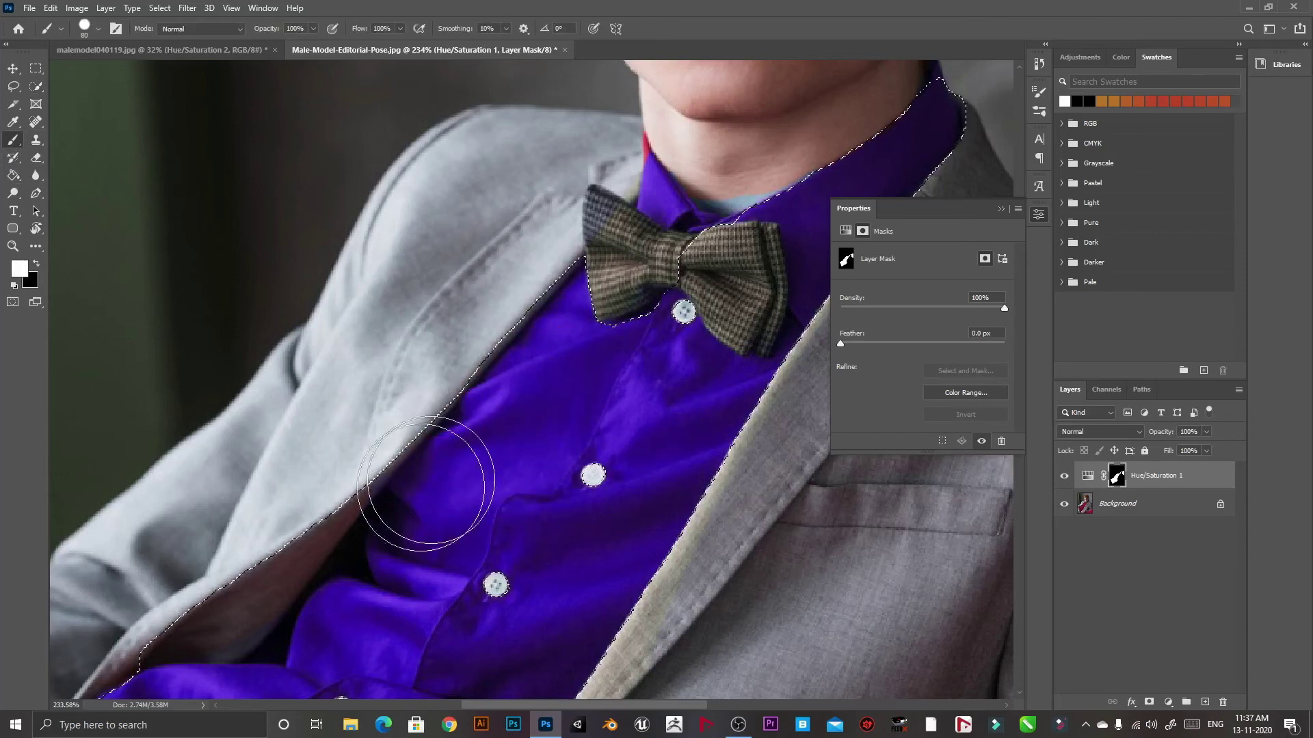
pyautogui.scroll(-3, 410, 479)
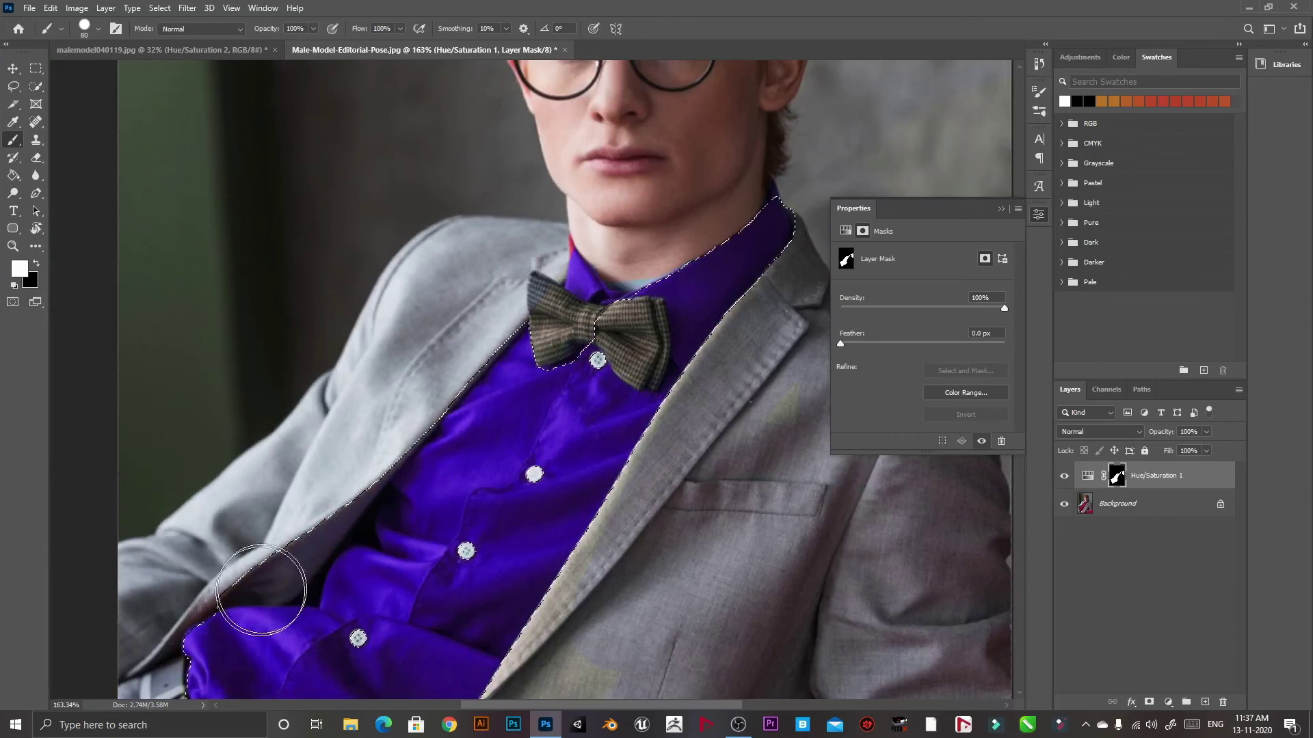
pyautogui.scroll(-4, 229, 629)
# Set black as the painting color and invert the shirt selection.
pyautogui.press('x')
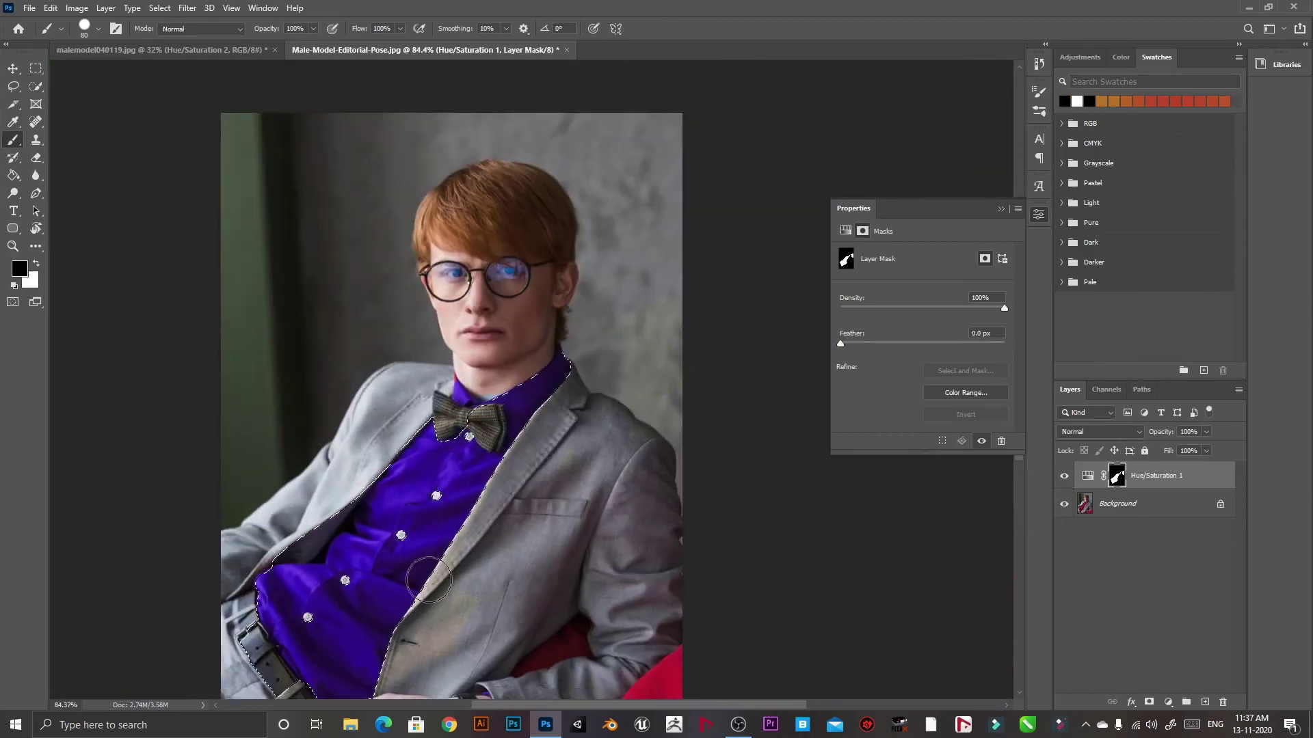
pyautogui.press('m')
pyautogui.rightClick(506, 333)
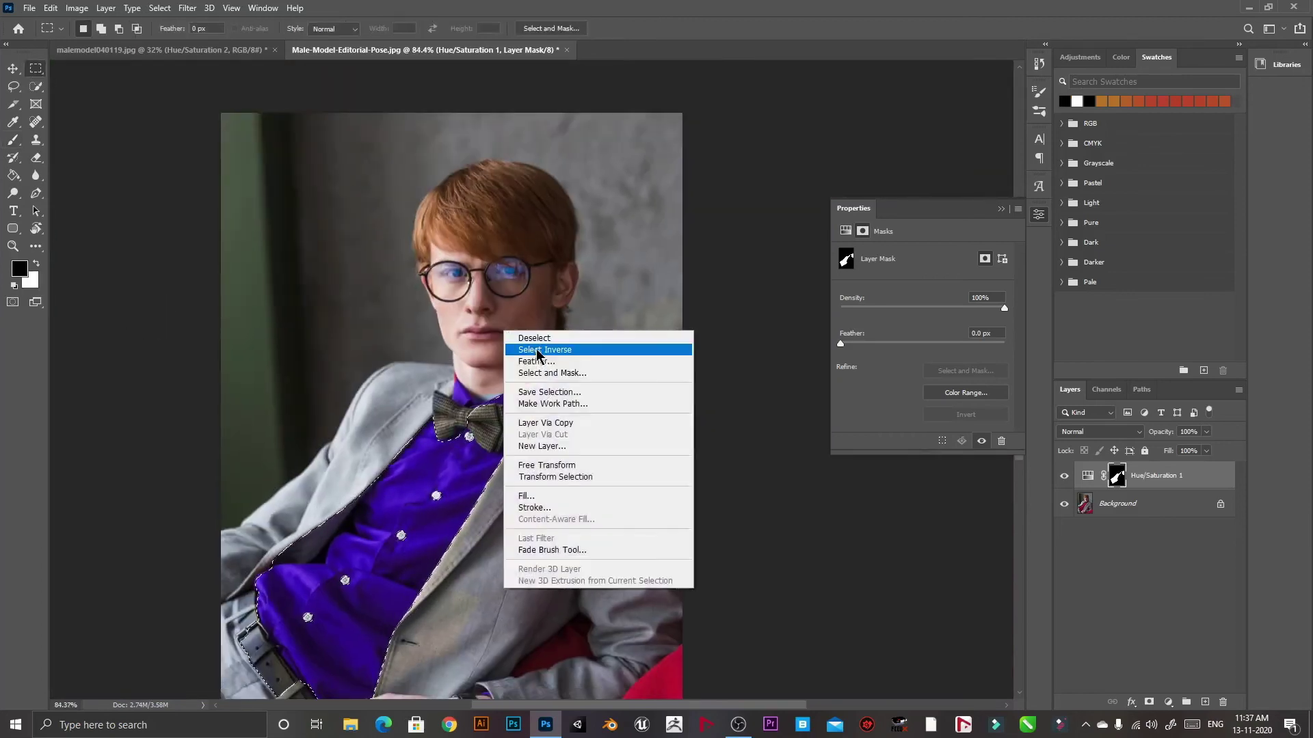
pyautogui.click(533, 350)
pyautogui.scroll(-2, 486, 551)
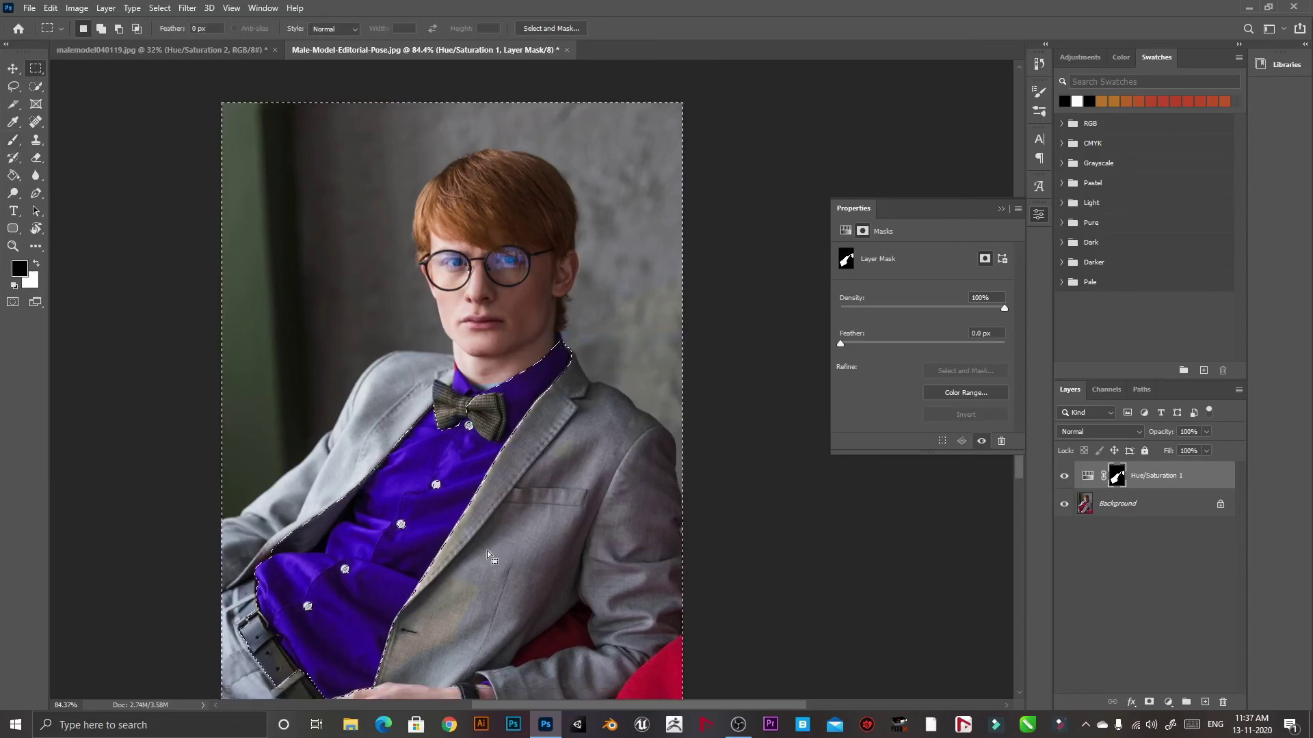
# Paint the mask black with a 300 px brush over the jacket and lapel outside the shirt.
pyautogui.click(13, 139)
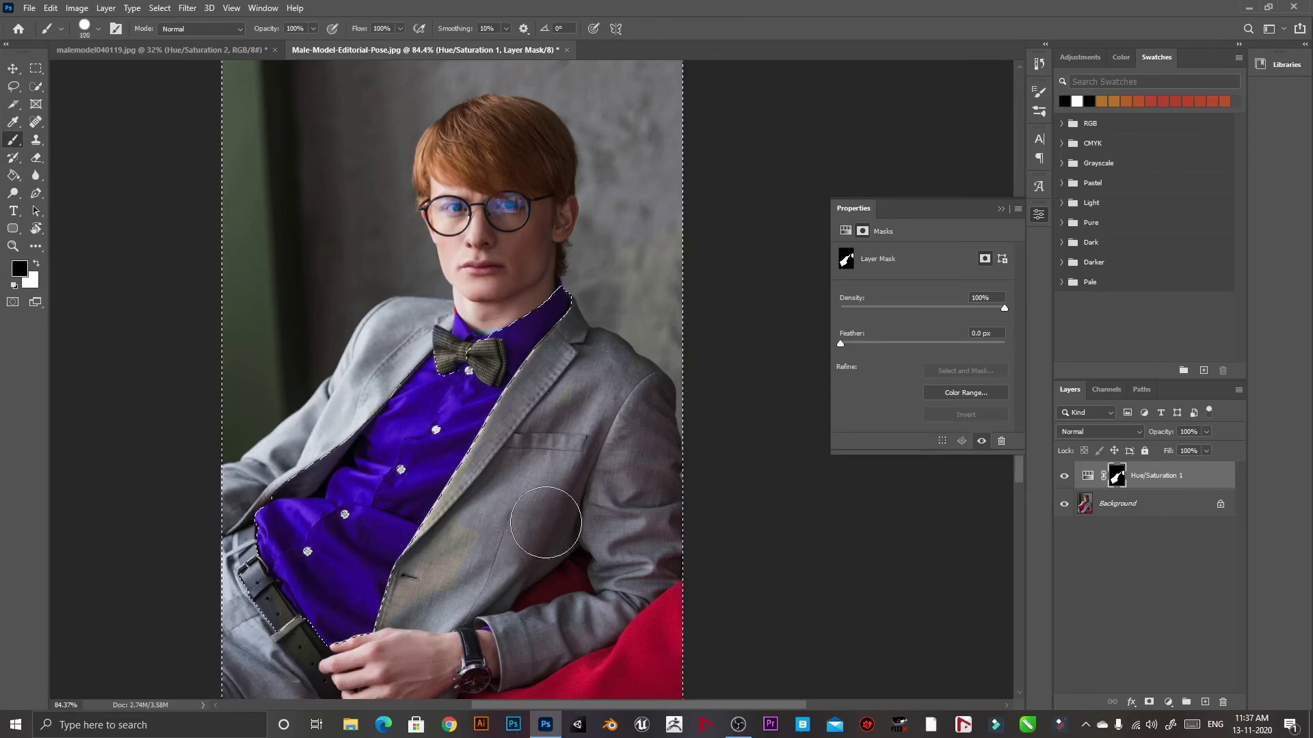
pyautogui.press(']')
pyautogui.press(']')
pyautogui.press(']')
pyautogui.press(']')
pyautogui.press(']')
pyautogui.press(']')
pyautogui.press(']')
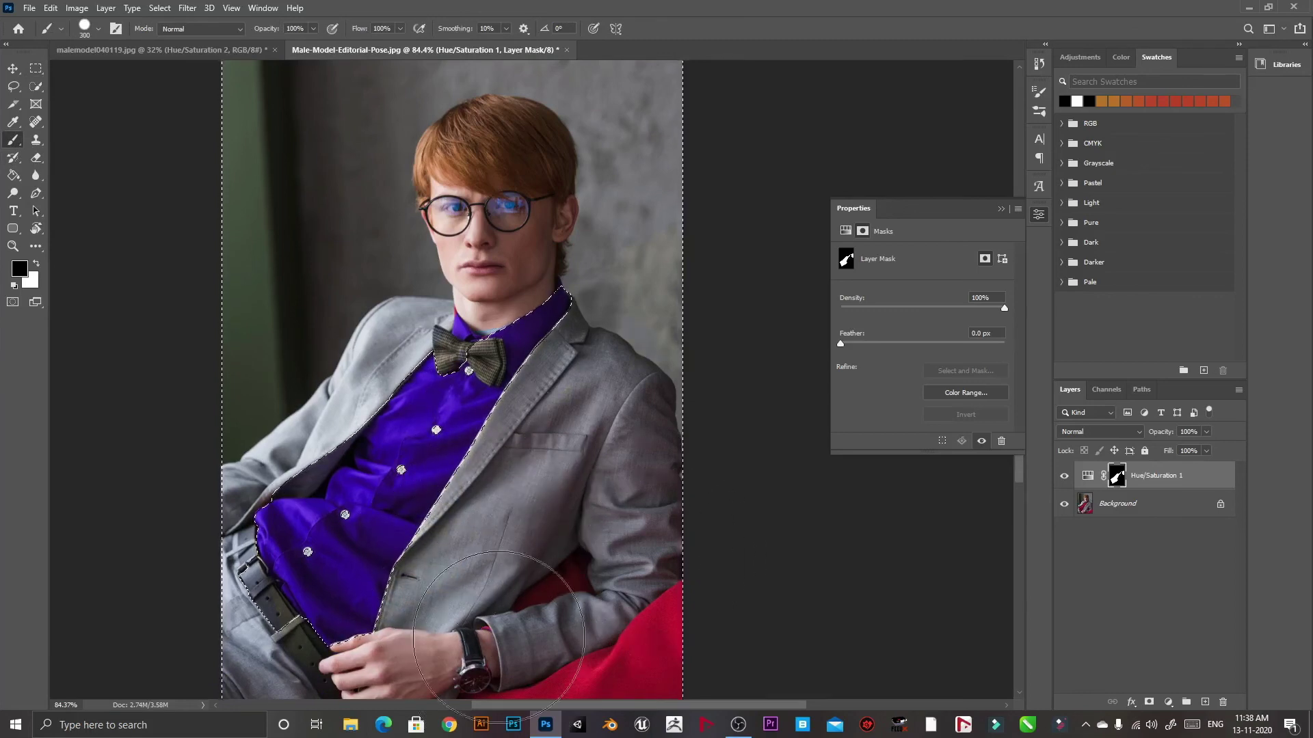
pyautogui.click(519, 259)
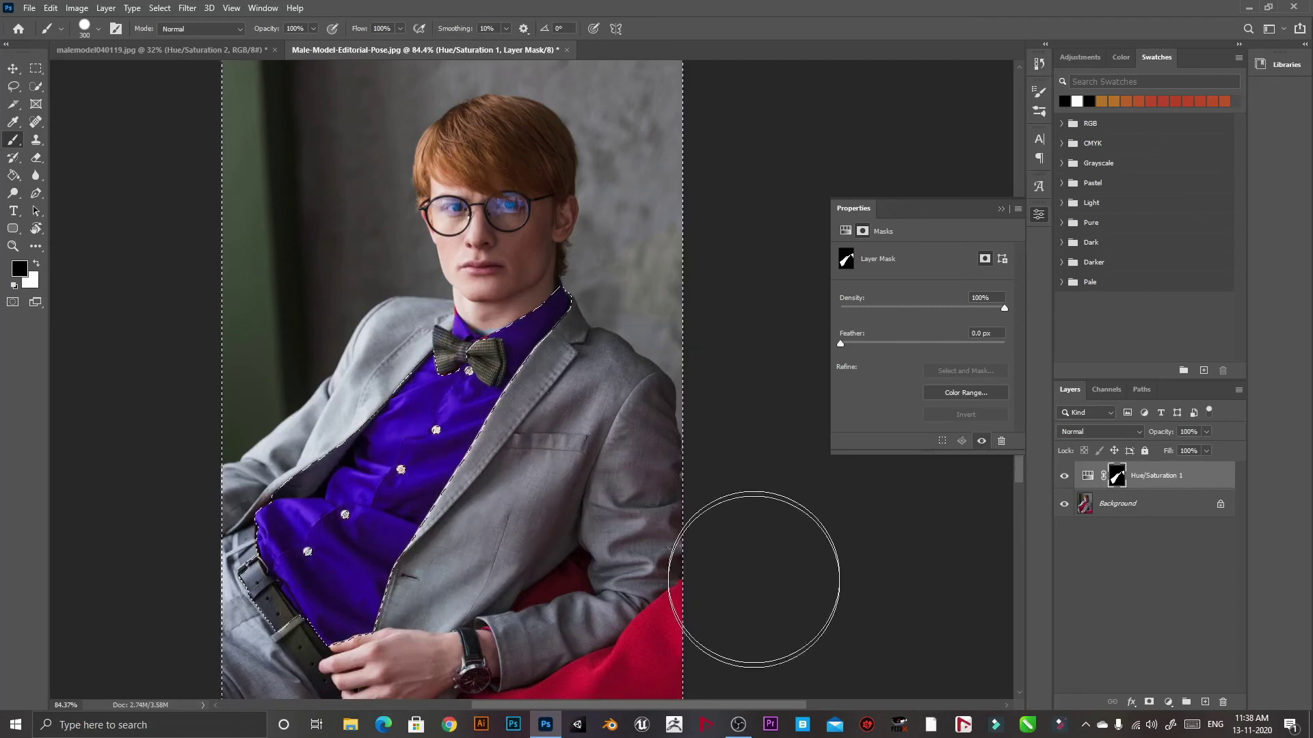
# Try to mask out the neck and bow tie area with the large black brush, and undo the stroke.
pyautogui.scroll(-2, 703, 475)
pyautogui.scroll(3, 536, 316)
pyautogui.scroll(3, 535, 316)
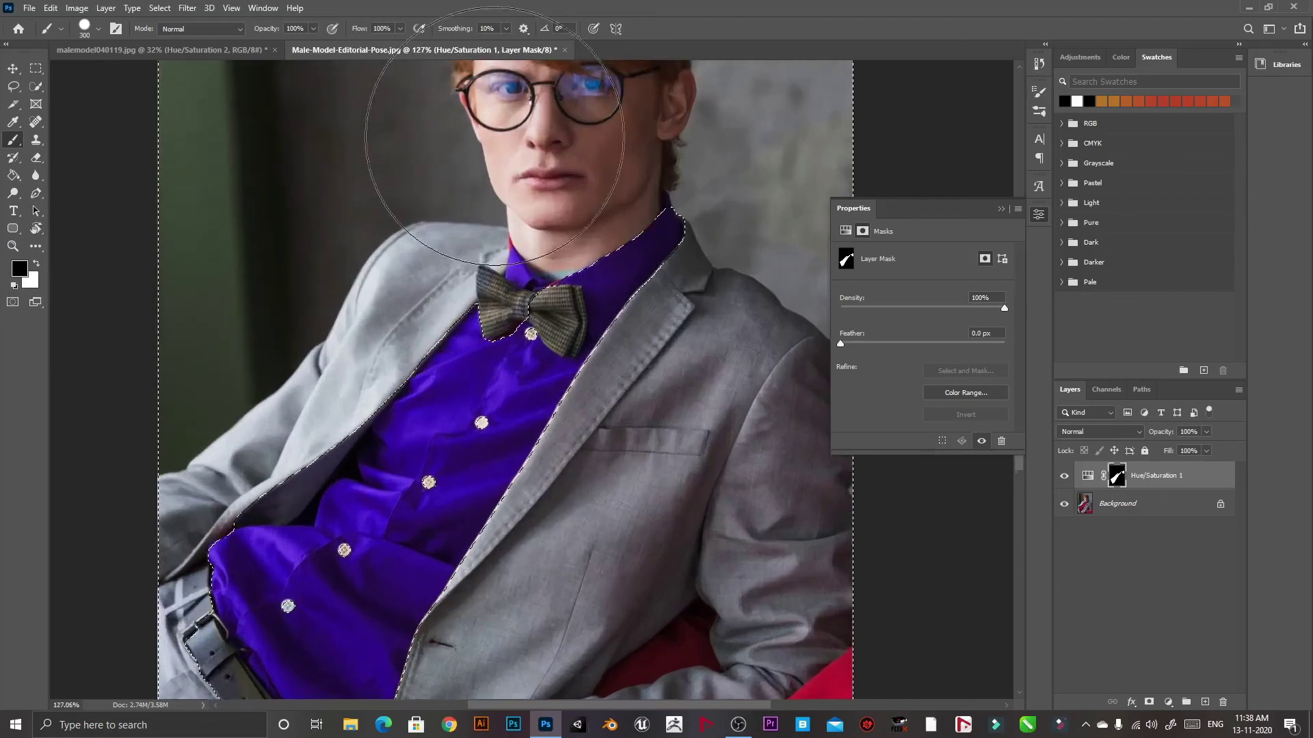
pyautogui.scroll(3, 509, 498)
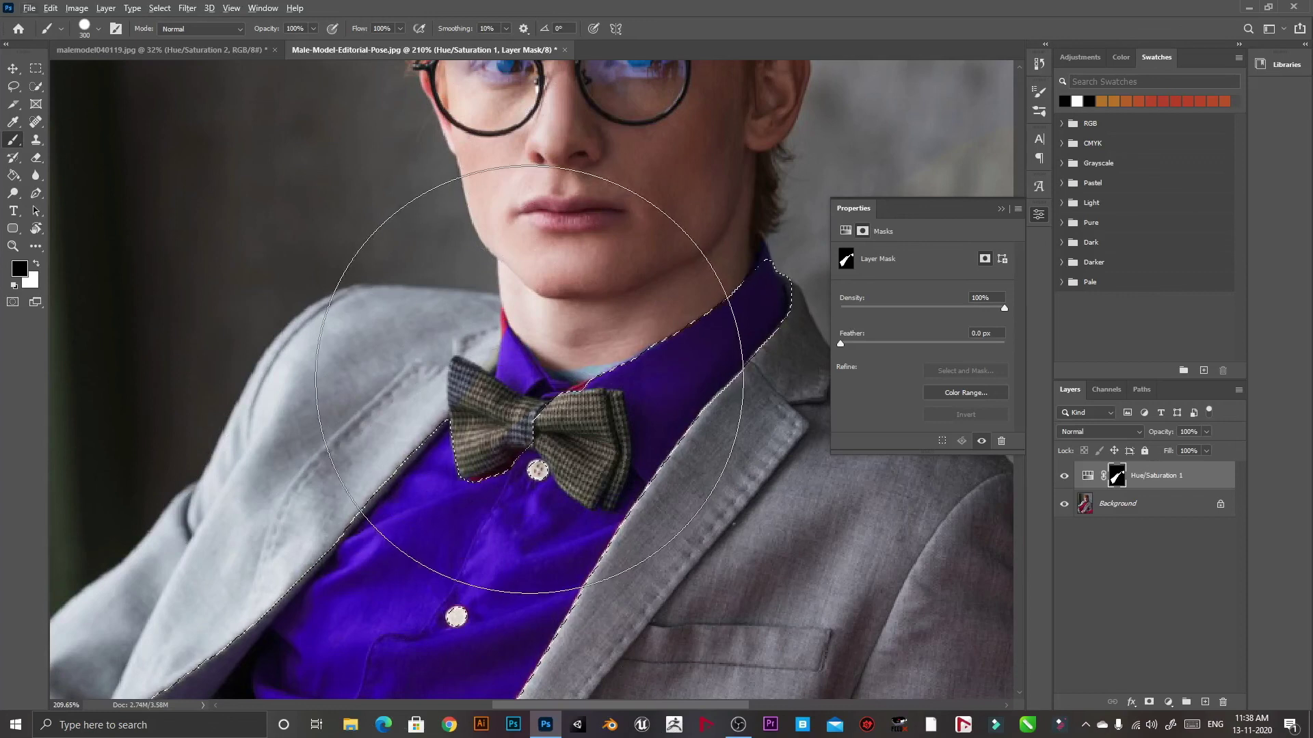
pyautogui.moveTo(542, 375); pyautogui.dragTo(559, 345)
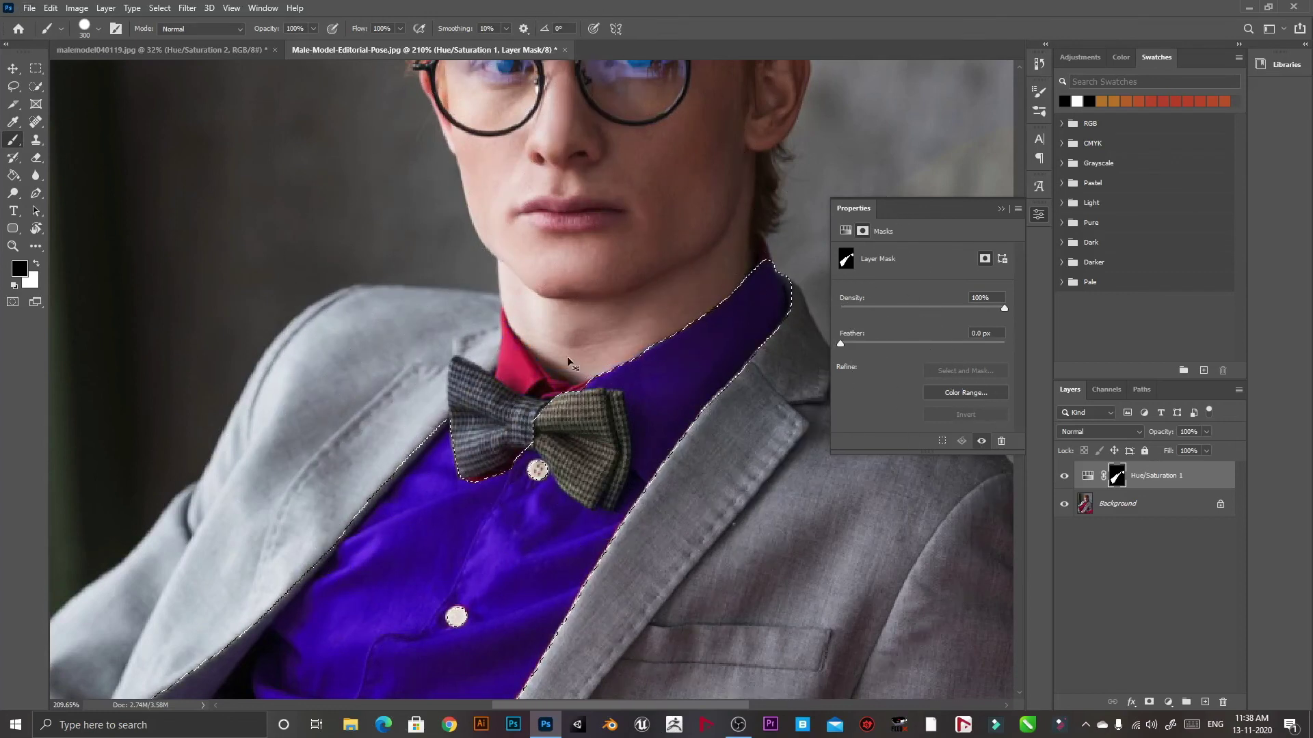
pyautogui.hotkey('ctrl', 'z')
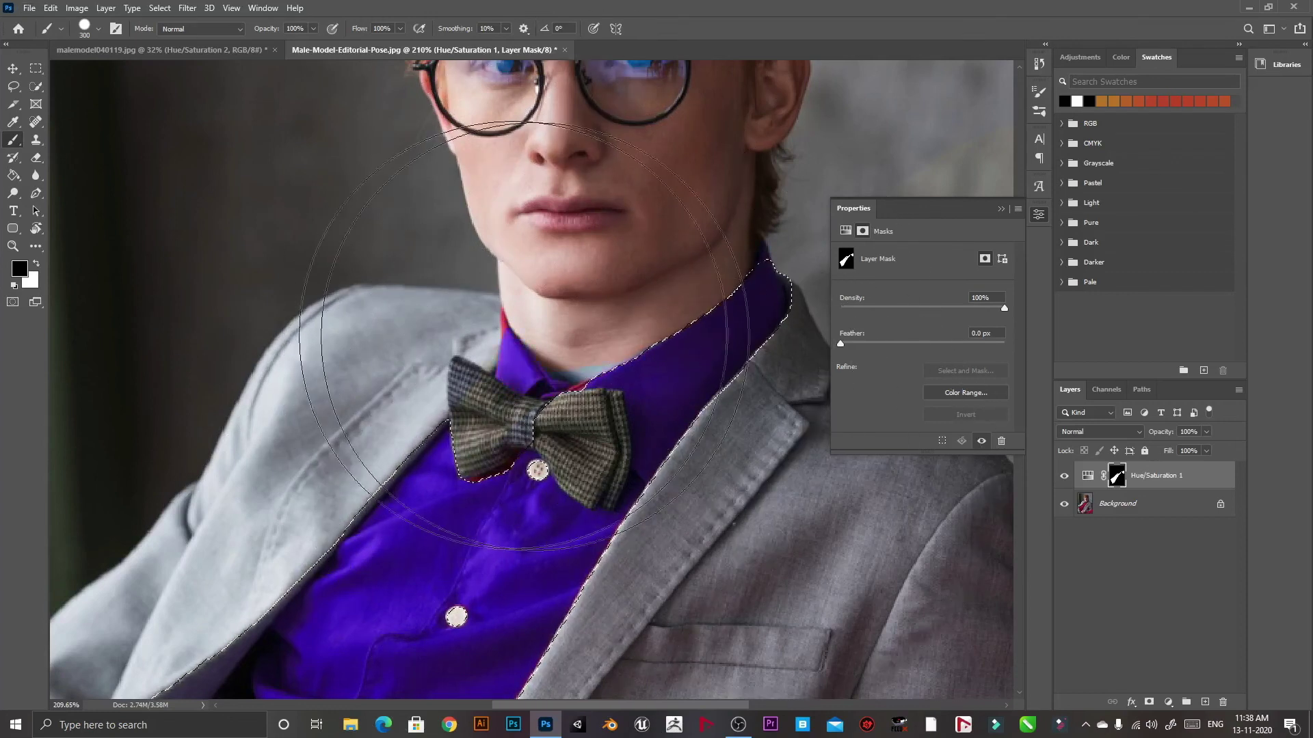
# Subtract the small collar area above the bow tie from the inverted selection with the Quick Selection tool.
pyautogui.click(36, 85)
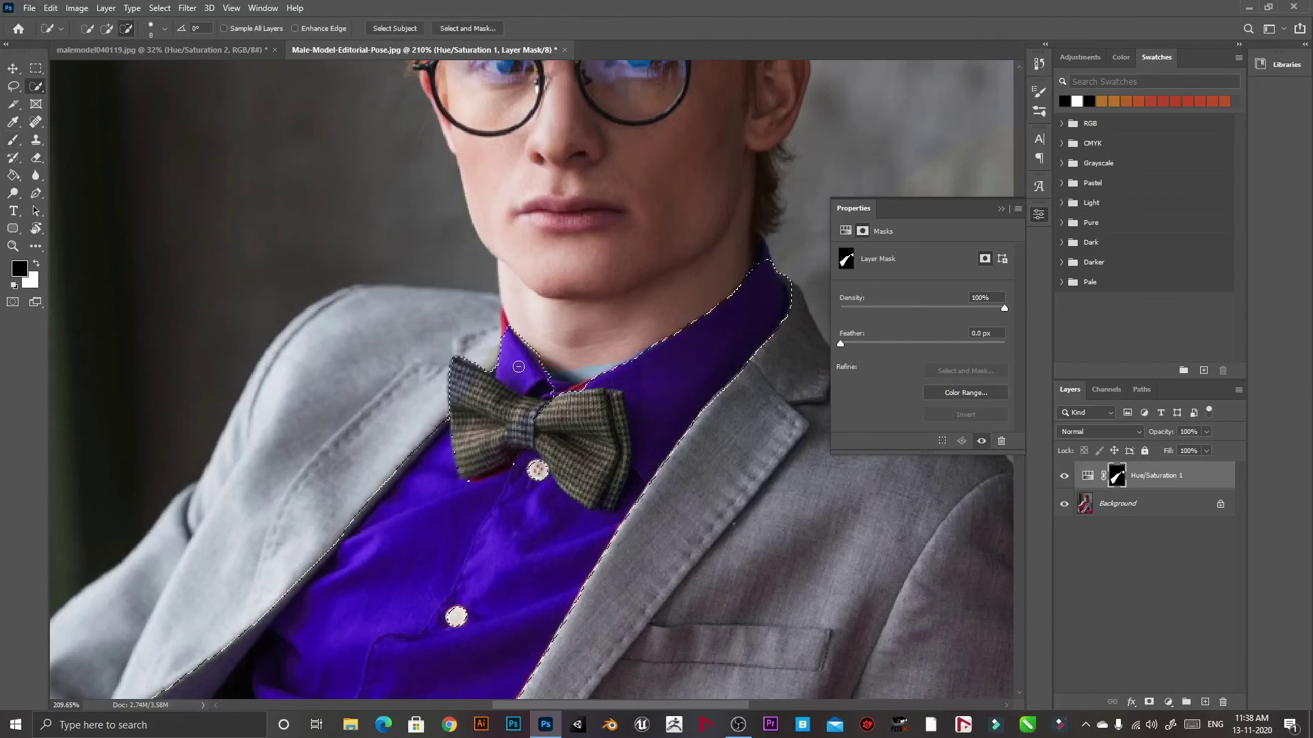
pyautogui.keyDown('alt'); pyautogui.click(478, 352); pyautogui.keyUp('alt')
pyautogui.keyDown('alt'); pyautogui.click(460, 329); pyautogui.keyUp('alt')
# Clear the selection and paint the mask black over the neck opening above the collar with a 7 px brush.
pyautogui.scroll(-5, 473, 343)
pyautogui.rightClick(535, 303)
pyautogui.click(555, 311)
pyautogui.scroll(5, 496, 356)
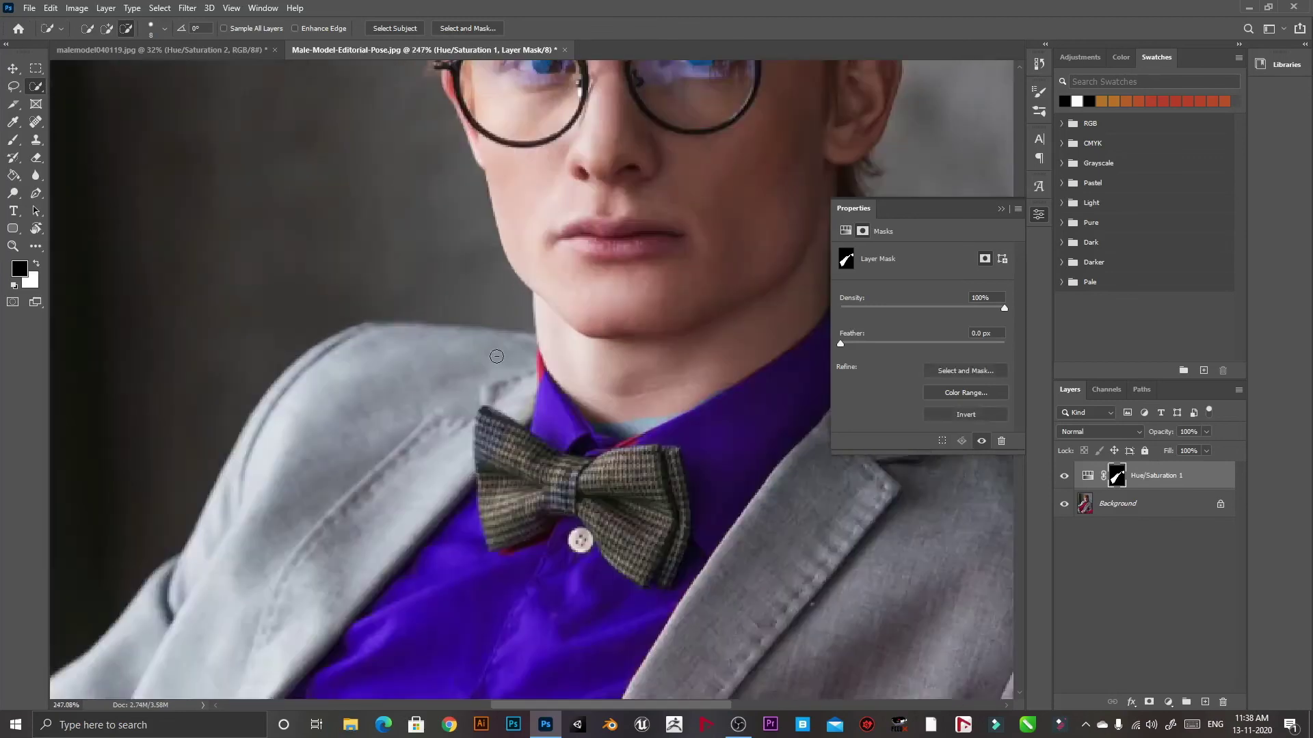
pyautogui.scroll(2, 497, 356)
pyautogui.click(12, 140)
pyautogui.scroll(1, 690, 406)
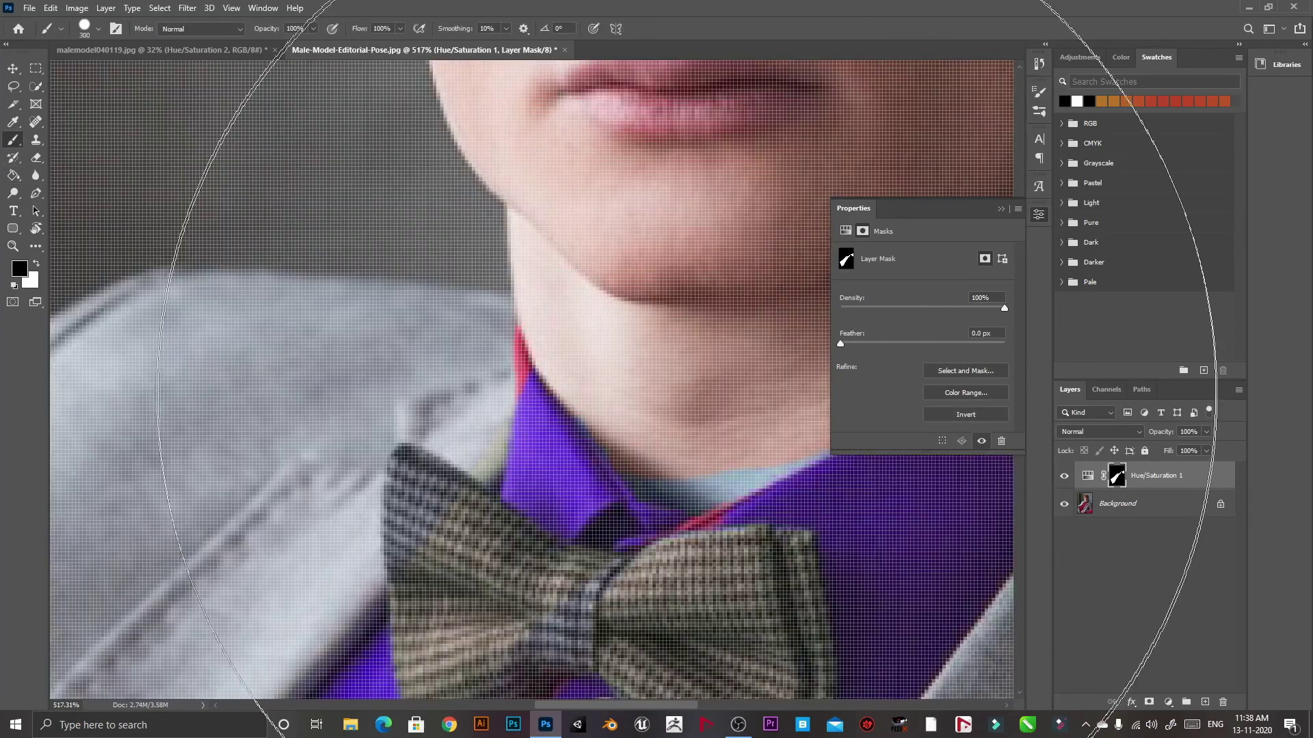
pyautogui.press('[')
pyautogui.press('[')
pyautogui.press('[')
pyautogui.press('[')
pyautogui.press('[')
pyautogui.press('[')
pyautogui.press('[')
pyautogui.press('[')
pyautogui.press('[')
pyautogui.press('[')
pyautogui.press('[')
pyautogui.press('[')
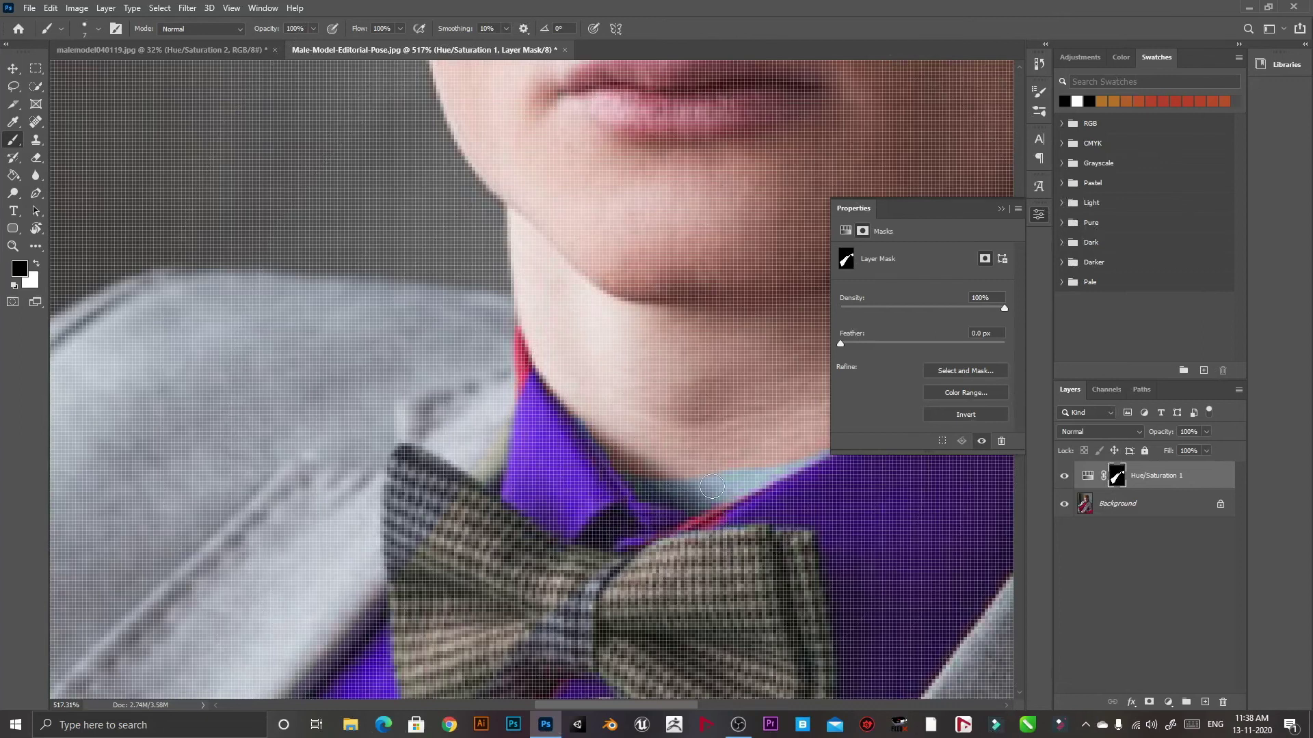
# Paint the mask white with the 7 px brush over the red collar edges beside the neck and above the bow tie.
pyautogui.scroll(-1, 737, 466)
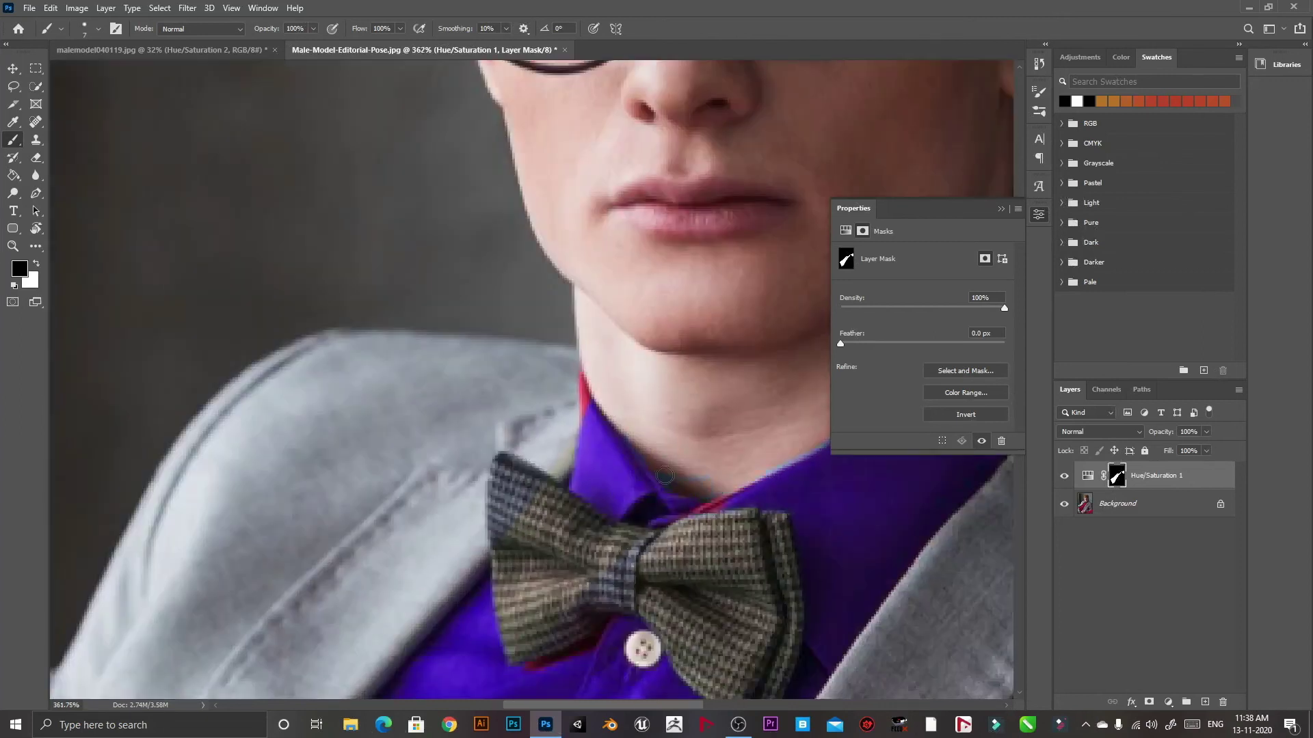
pyautogui.press('x')
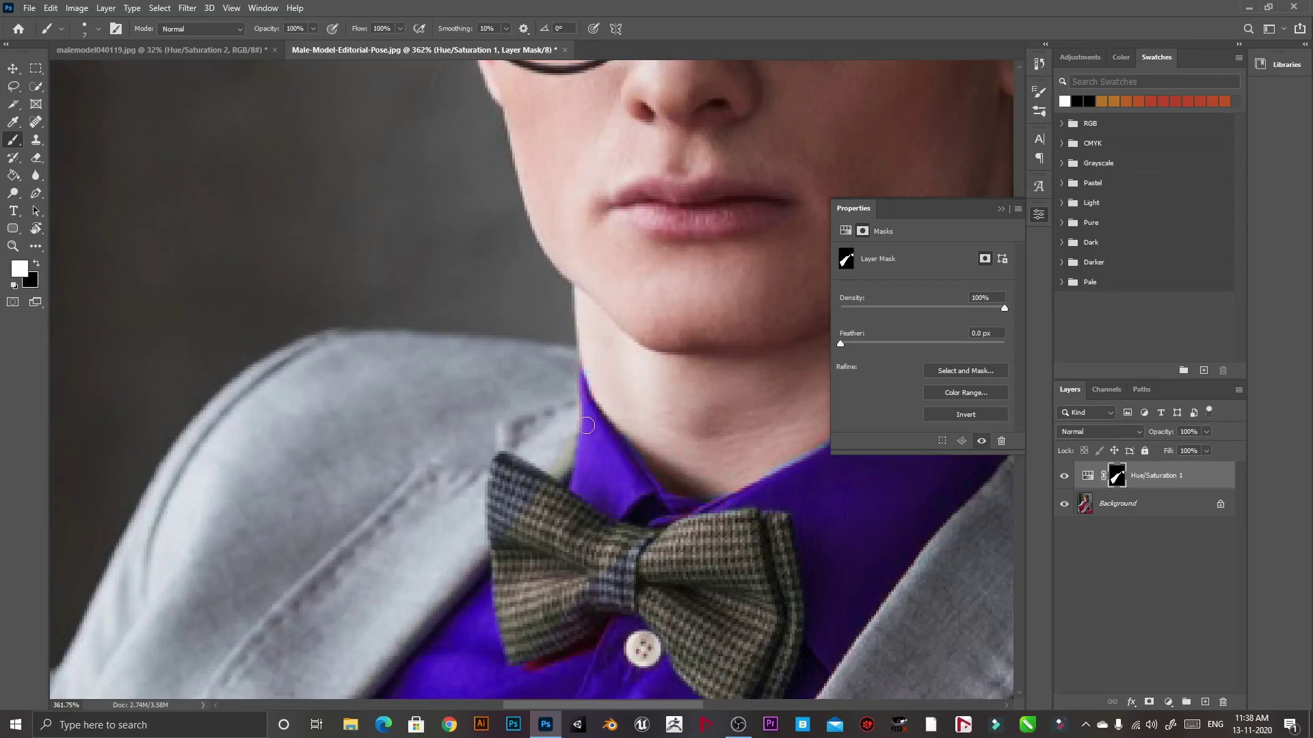
pyautogui.scroll(-5, 586, 425)
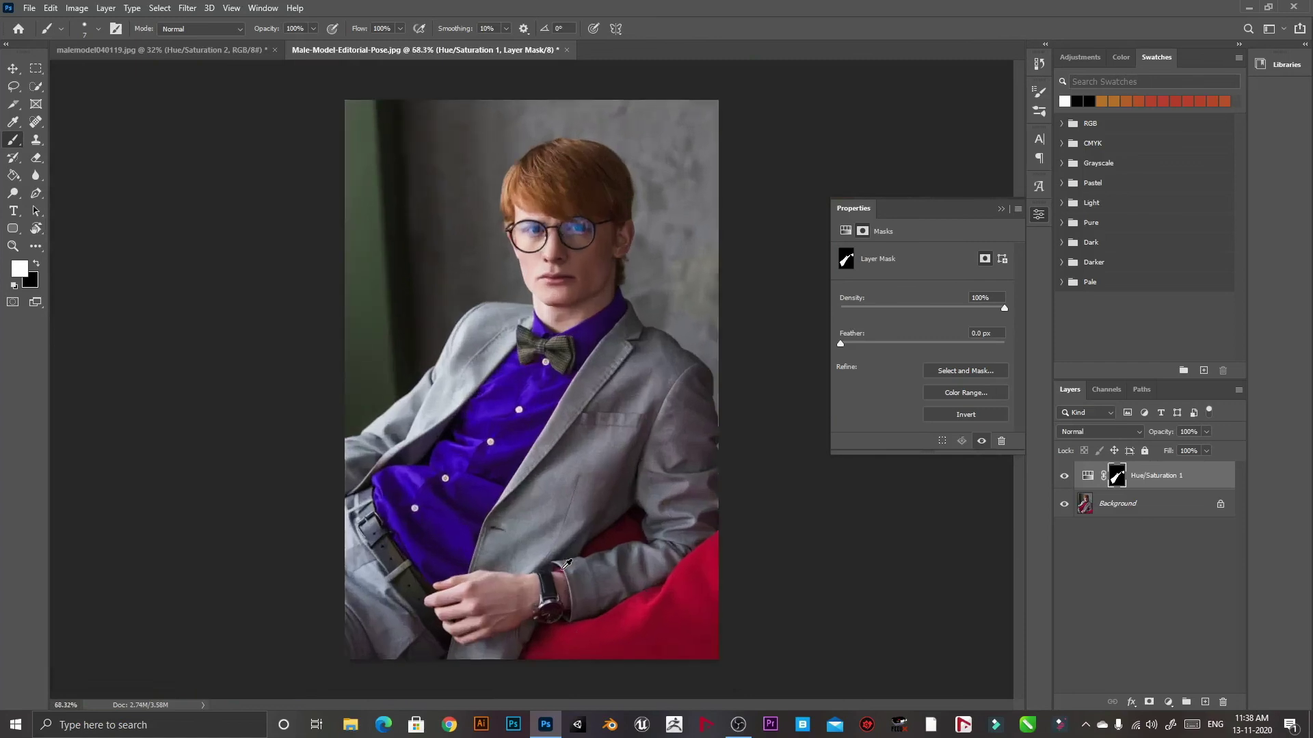